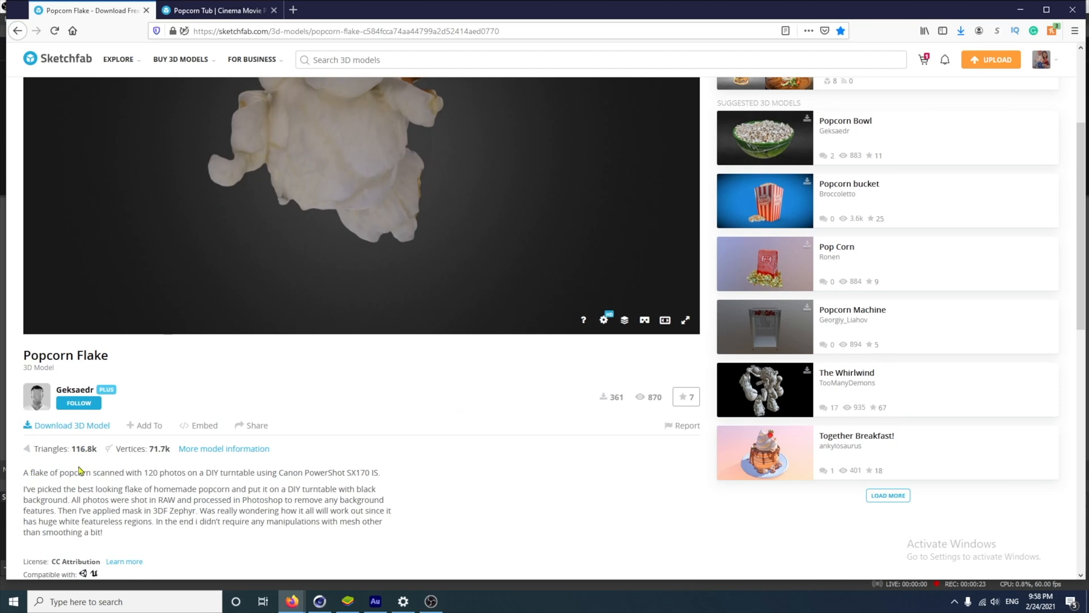
{"action": "scroll", "coordinate": [441, 428], "scroll_direction": "up", "scroll_amount": 3}
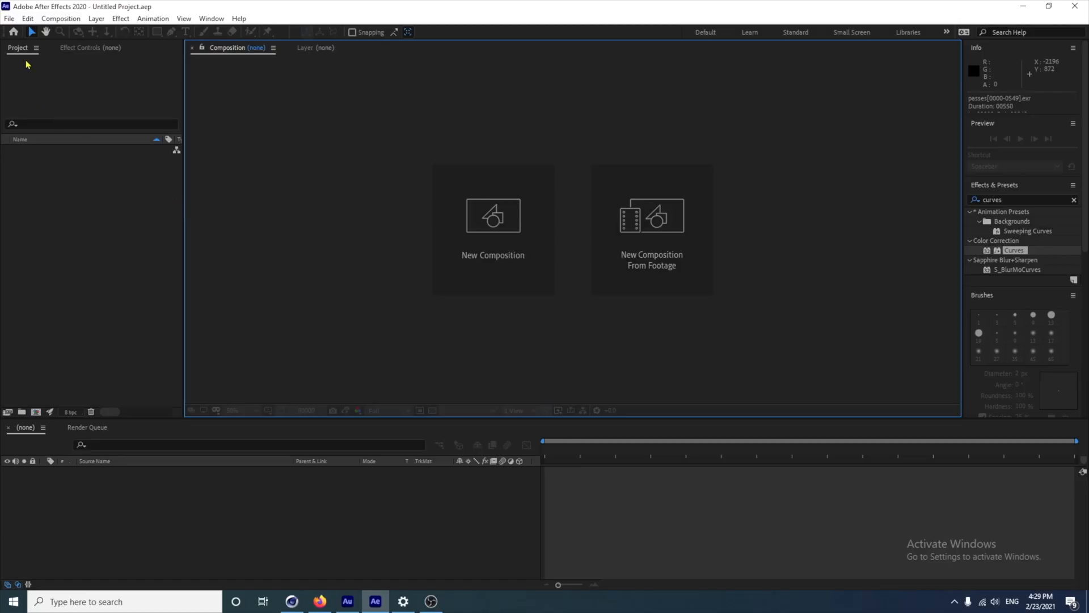
Import IMG_7225.MOV from the cinema folder and create a new composition from the clip
{"action": "left_click", "coordinate": [9, 18]}
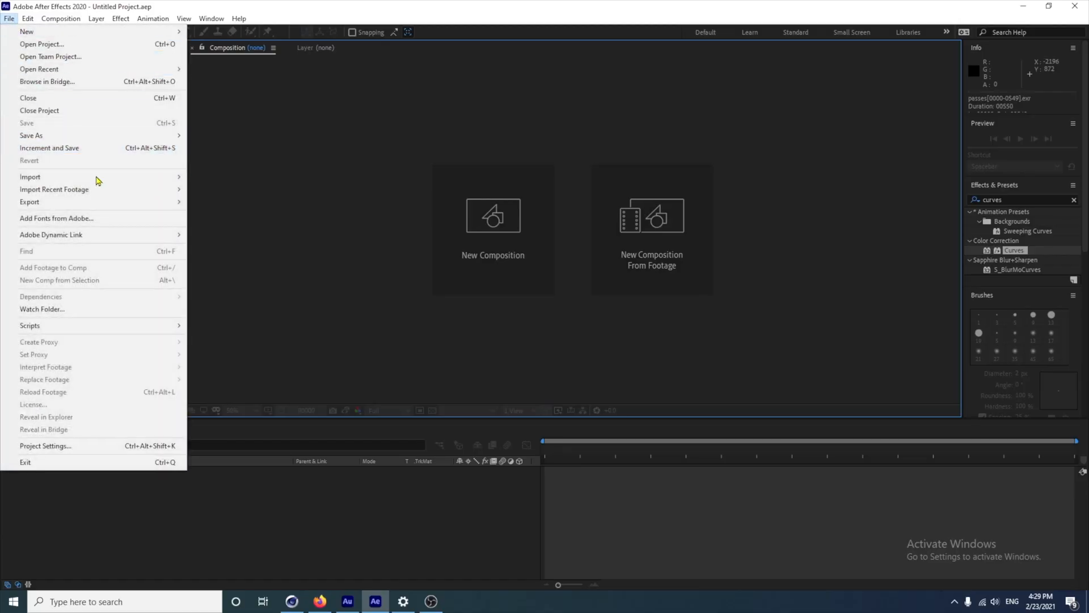
{"action": "mouse_move", "coordinate": [116, 180]}
{"action": "left_click", "coordinate": [208, 177]}
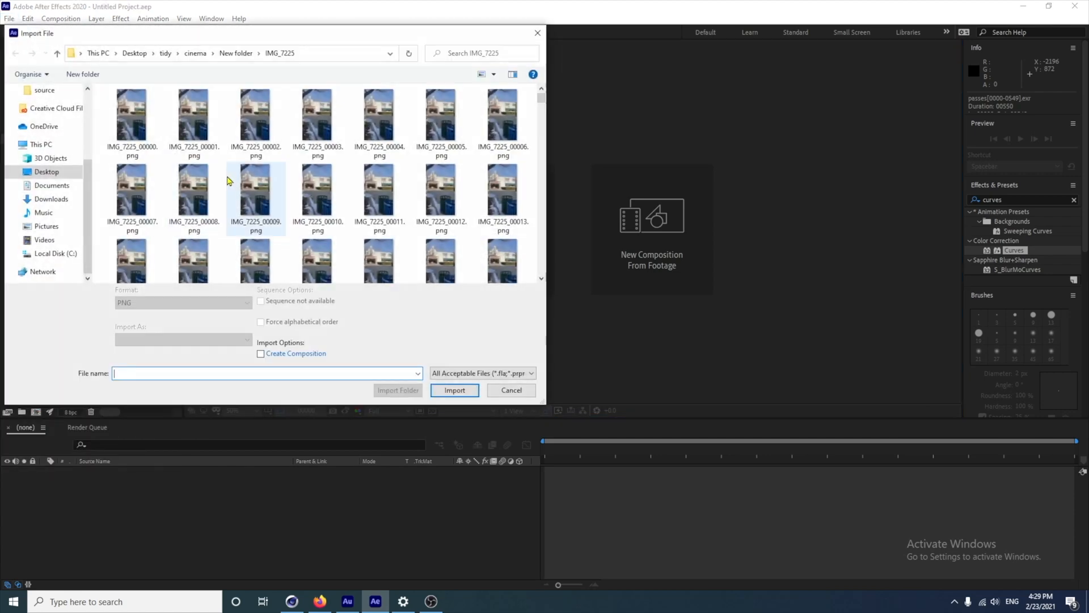
{"action": "left_click", "coordinate": [246, 53]}
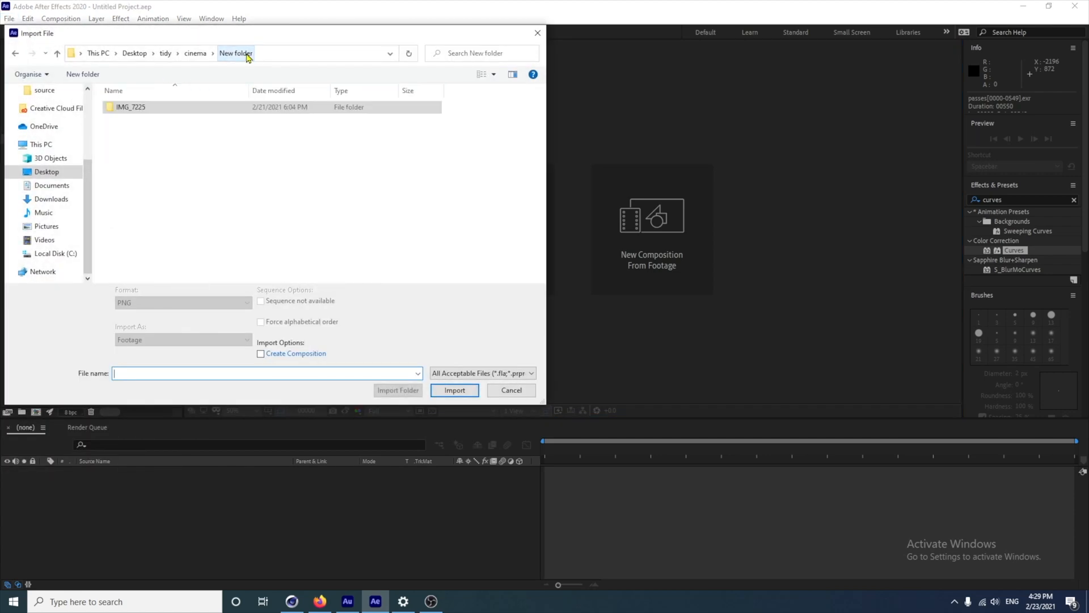
{"action": "left_click", "coordinate": [195, 53]}
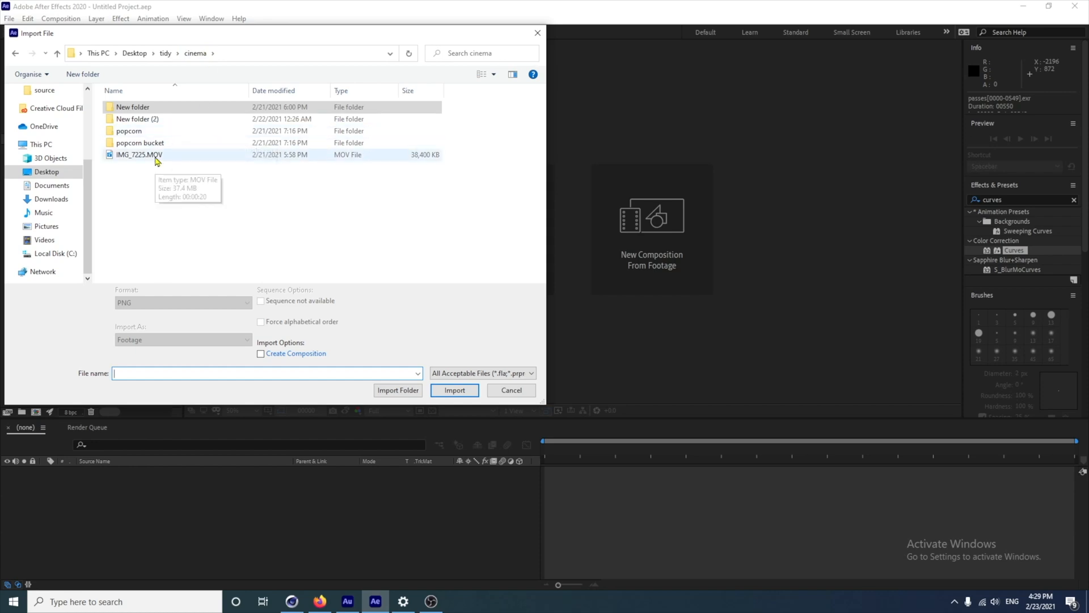
{"action": "left_click", "coordinate": [155, 157]}
{"action": "left_click", "coordinate": [469, 394]}
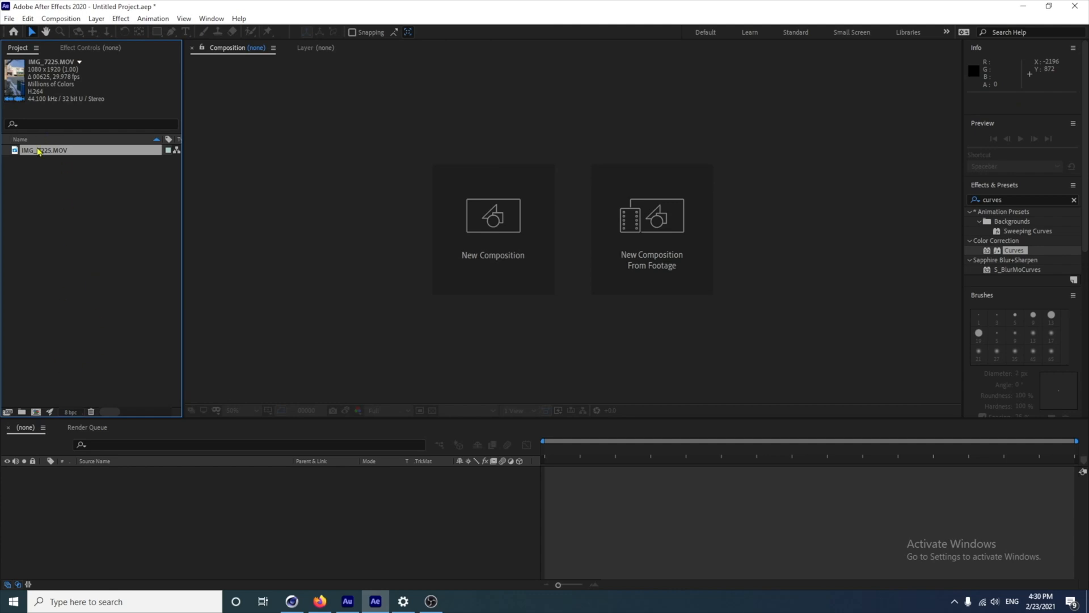
{"action": "left_click_drag", "start_coordinate": [38, 150], "coordinate": [33, 415]}
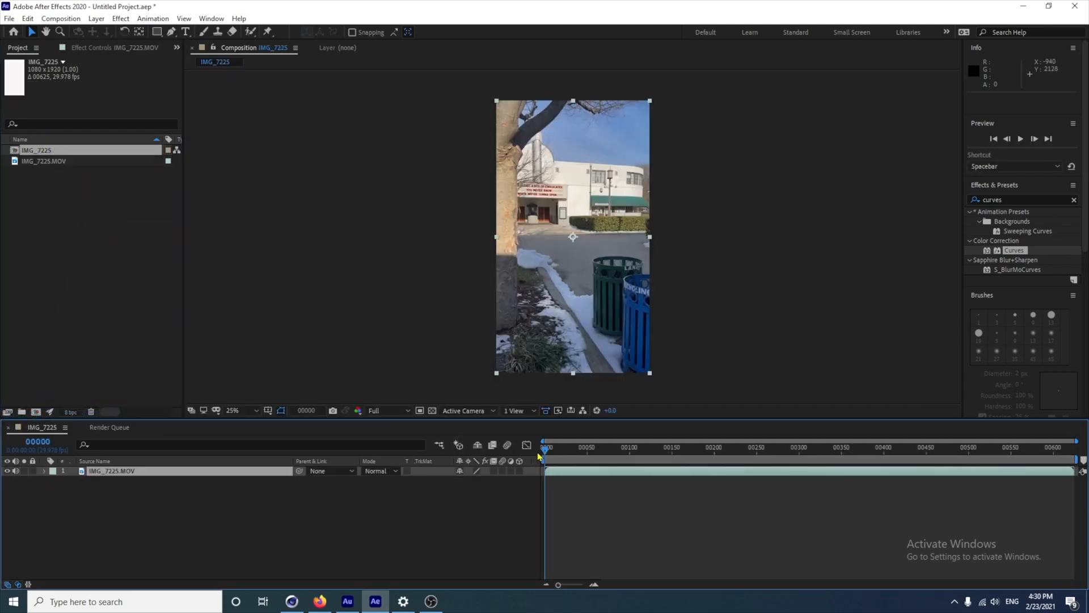
Split the IMG_7225.MOV layer at frame 86, delete its first part and move the remaining part to the composition's start
{"action": "left_click", "coordinate": [552, 449]}
{"action": "left_click_drag", "start_coordinate": [552, 449], "coordinate": [620, 466]}
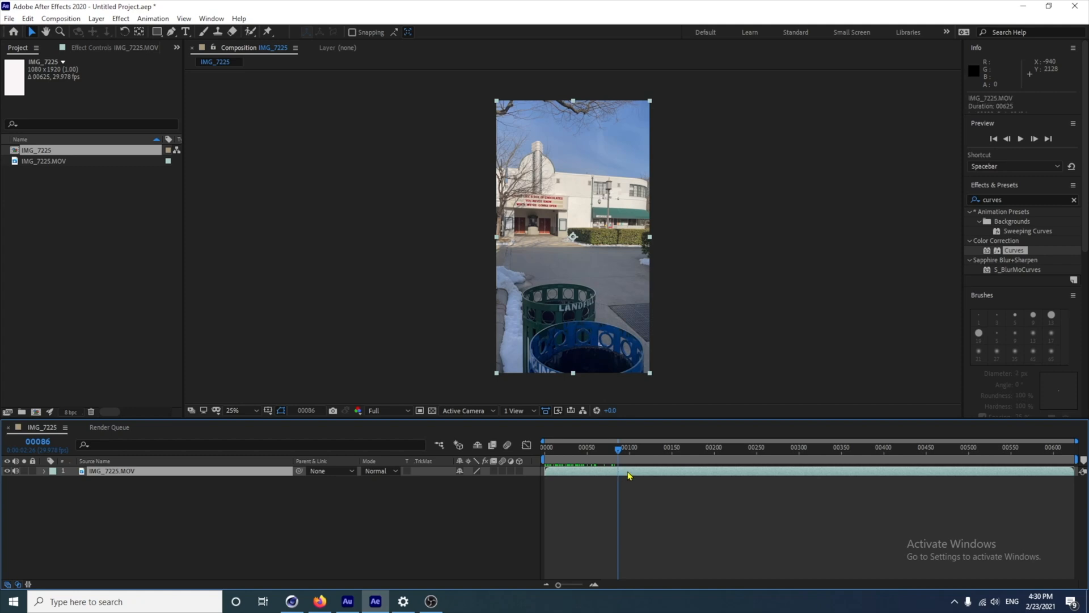
{"action": "key", "text": "ctrl+shift+d"}
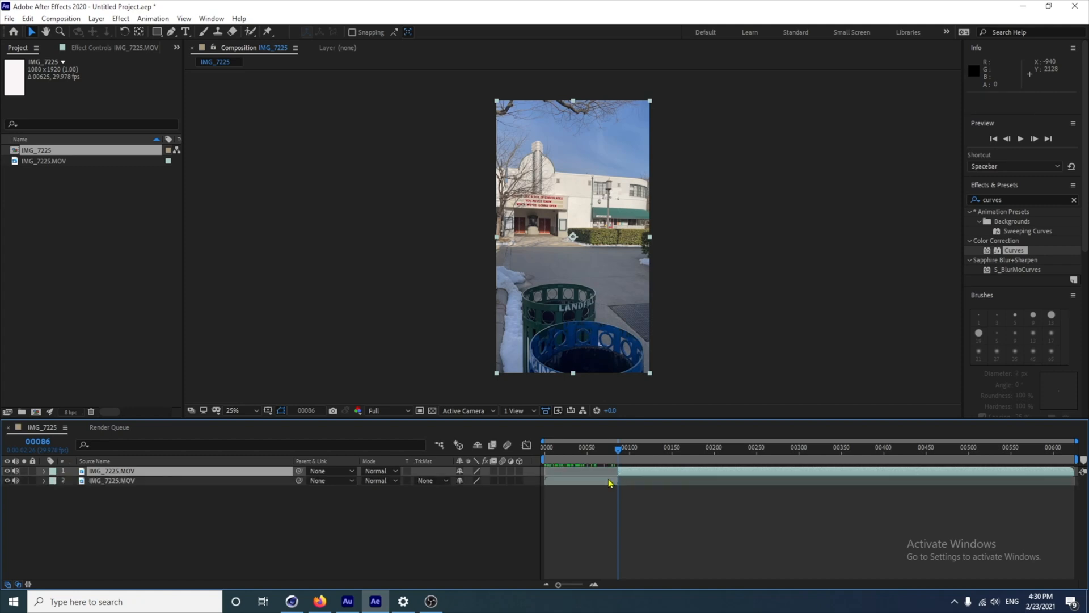
{"action": "left_click", "coordinate": [610, 482]}
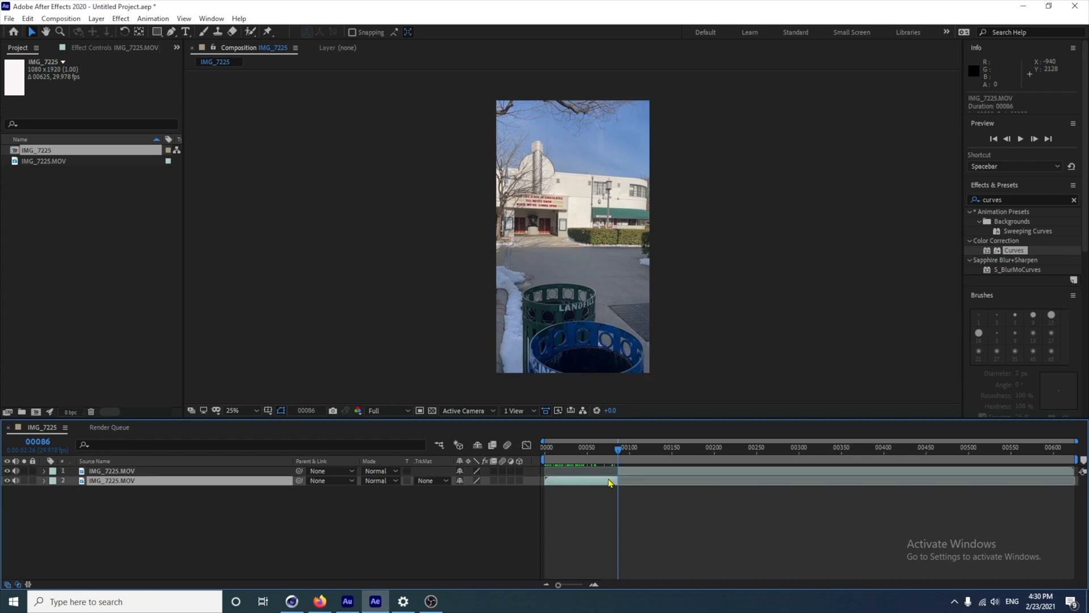
{"action": "key", "text": "Delete"}
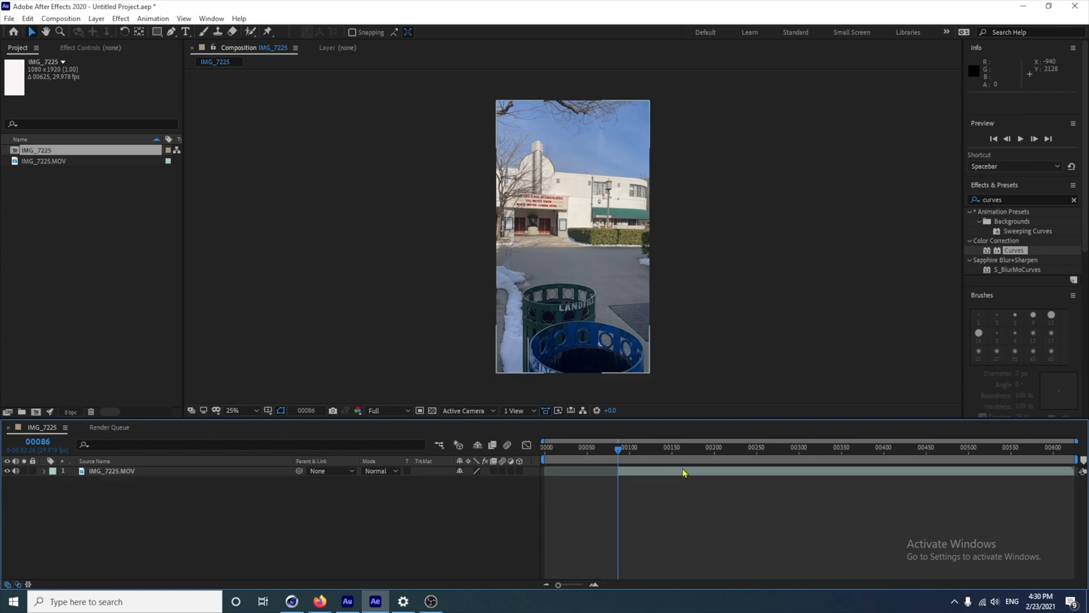
{"action": "left_click_drag", "start_coordinate": [683, 474], "coordinate": [611, 480]}
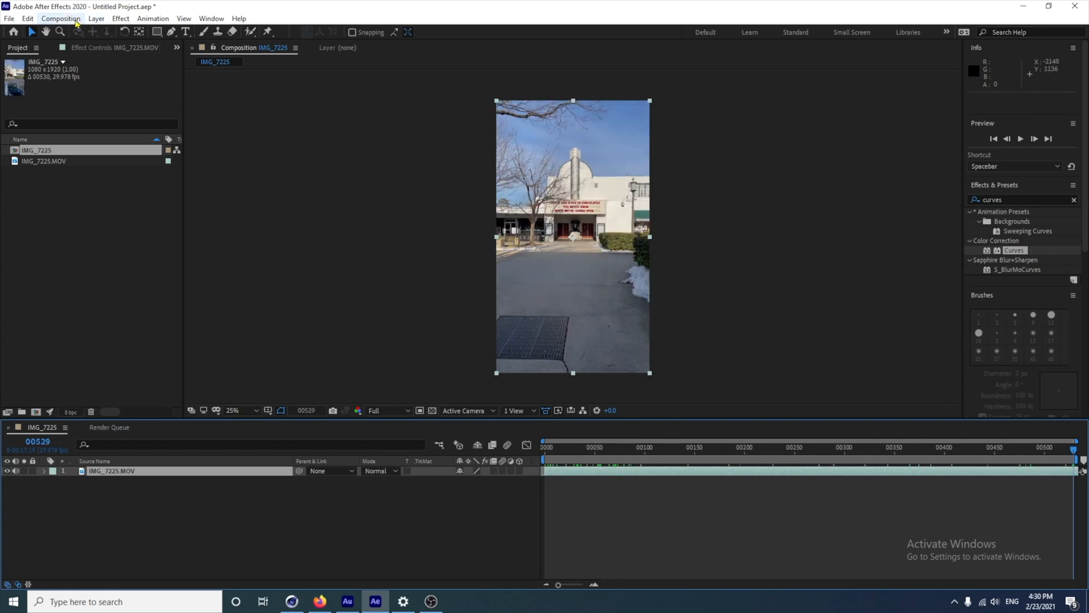
Check the composition's duration in its settings against the last frame of the trimmed clip
{"action": "left_click", "coordinate": [60, 18]}
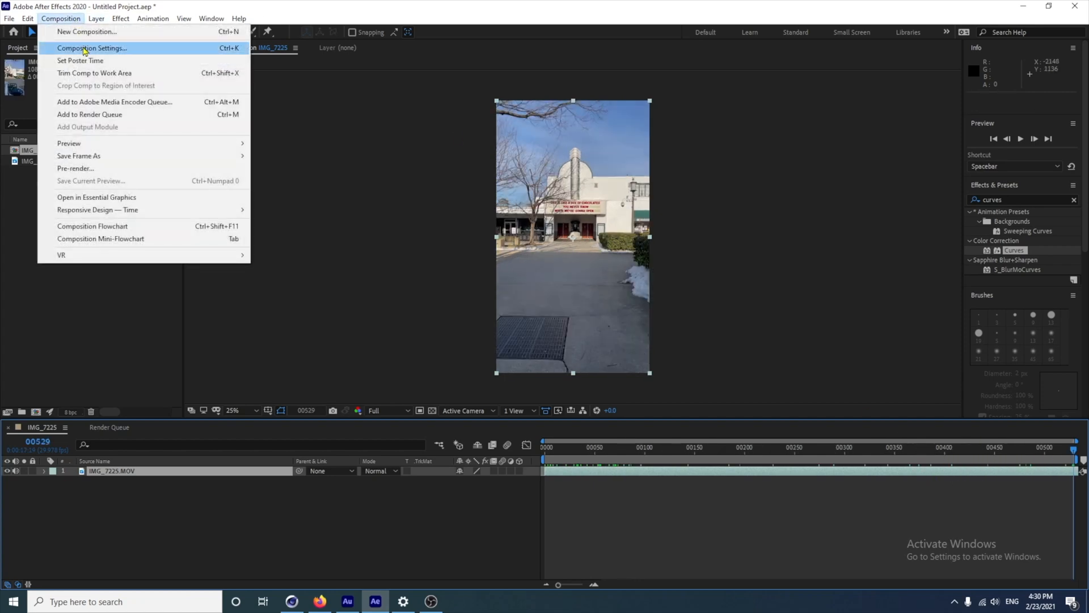
{"action": "left_click", "coordinate": [84, 49]}
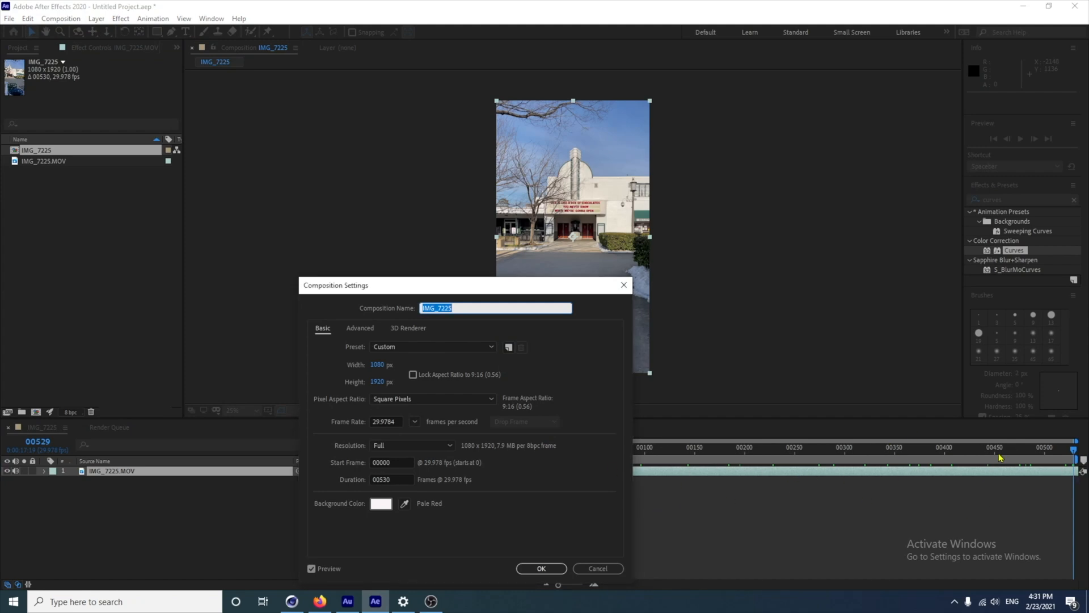
{"action": "left_click", "coordinate": [549, 569]}
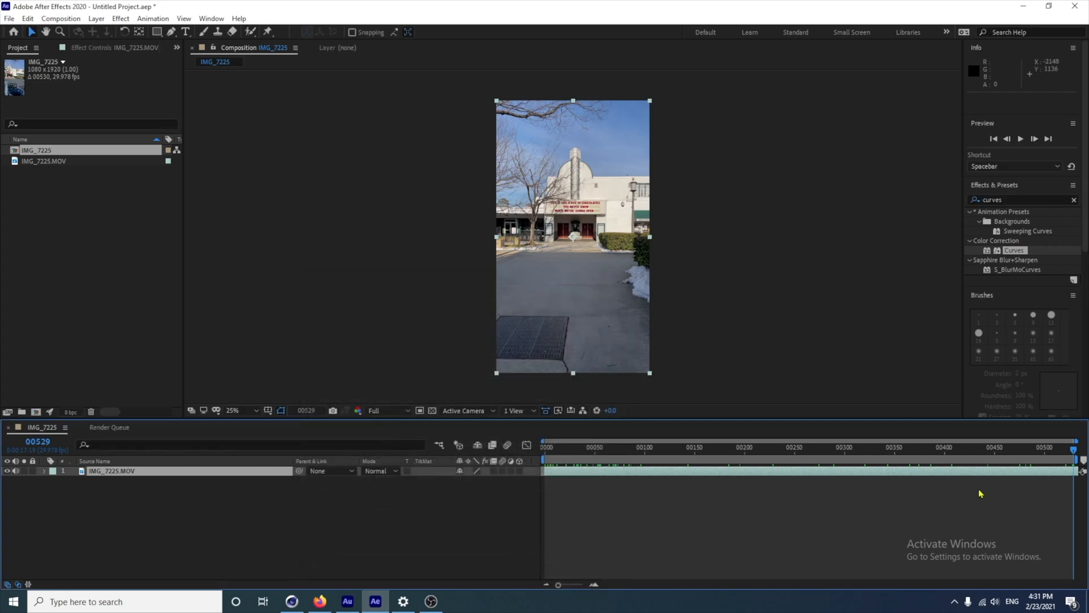
{"action": "mouse_move", "coordinate": [1075, 450]}
{"action": "left_mouse_down"}
{"action": "mouse_move", "coordinate": [508, 463]}
{"action": "mouse_move", "coordinate": [583, 472]}
{"action": "mouse_move", "coordinate": [1074, 454]}
{"action": "left_mouse_up"}
Add the IMG_7225 composition to the render queue with the output format PNG Sequence and choose its output location
{"action": "left_click", "coordinate": [9, 18]}
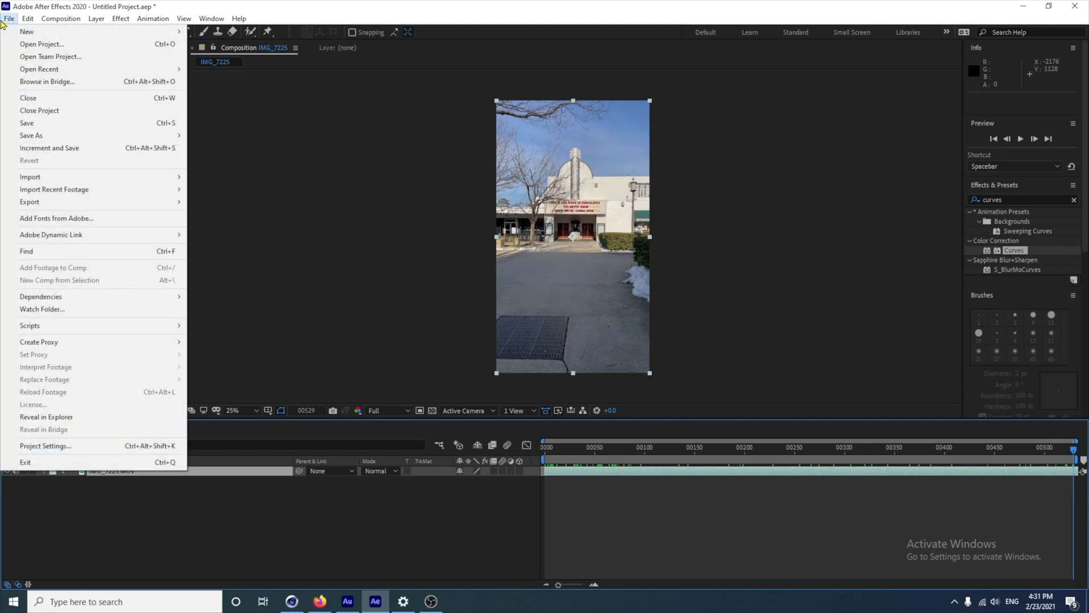
{"action": "mouse_move", "coordinate": [171, 202]}
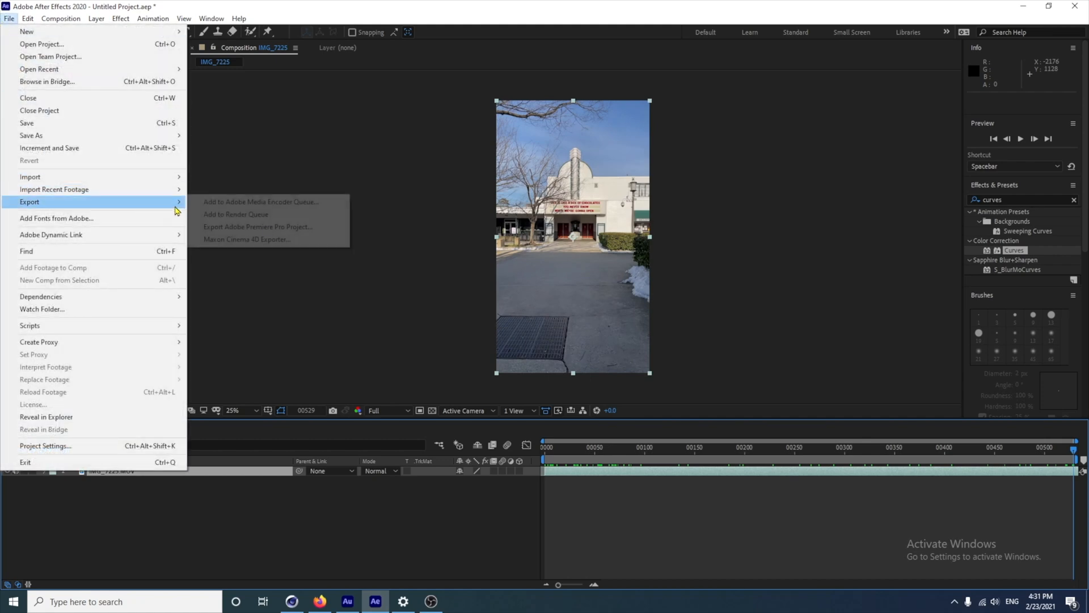
{"action": "left_click", "coordinate": [236, 214]}
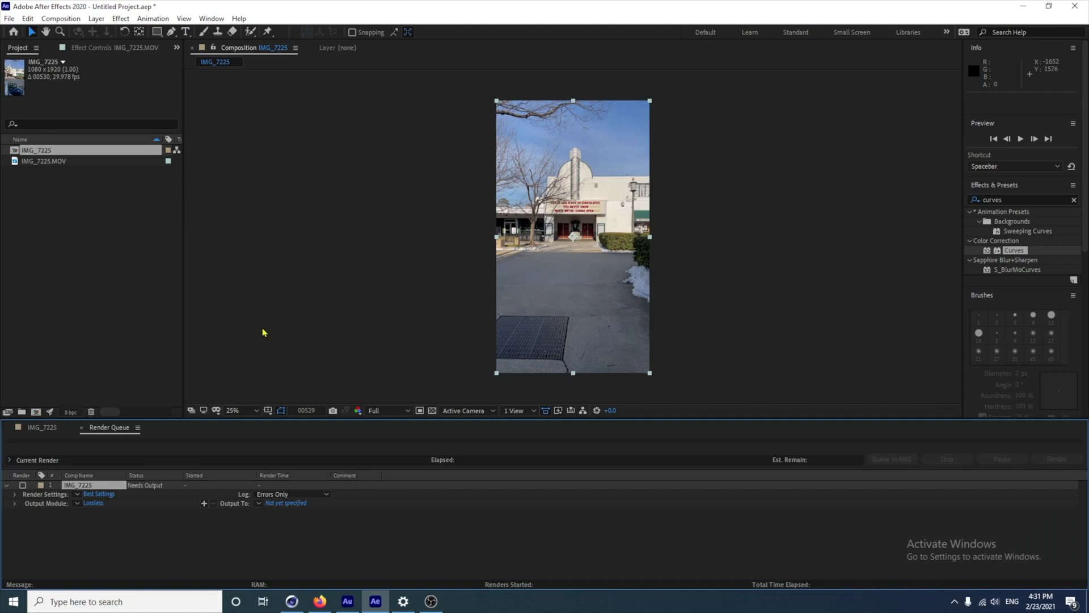
{"action": "left_click", "coordinate": [94, 503]}
{"action": "left_click", "coordinate": [519, 257]}
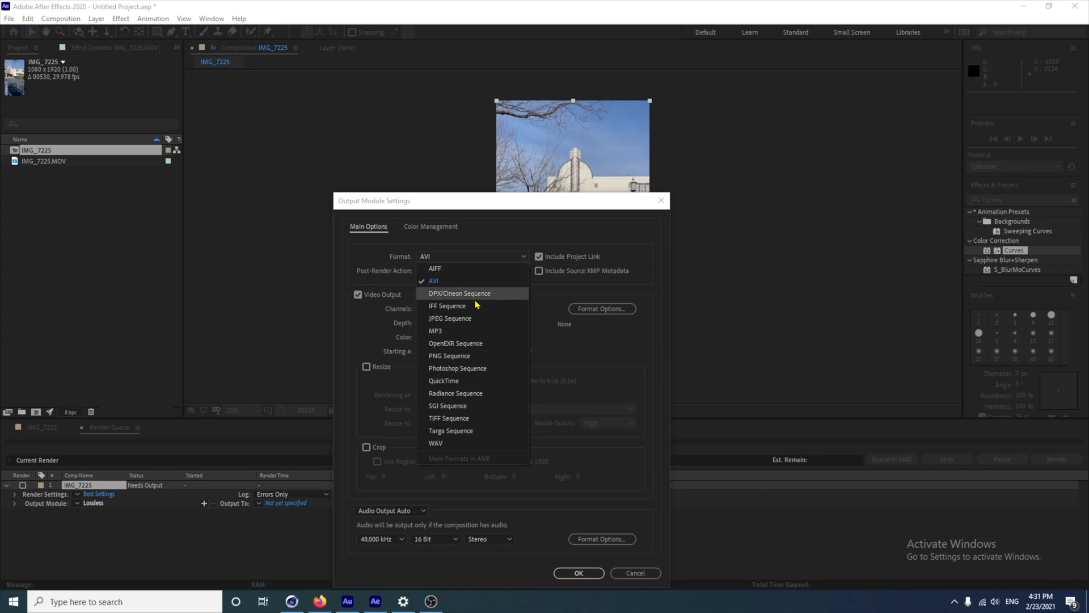
{"action": "left_click", "coordinate": [449, 356]}
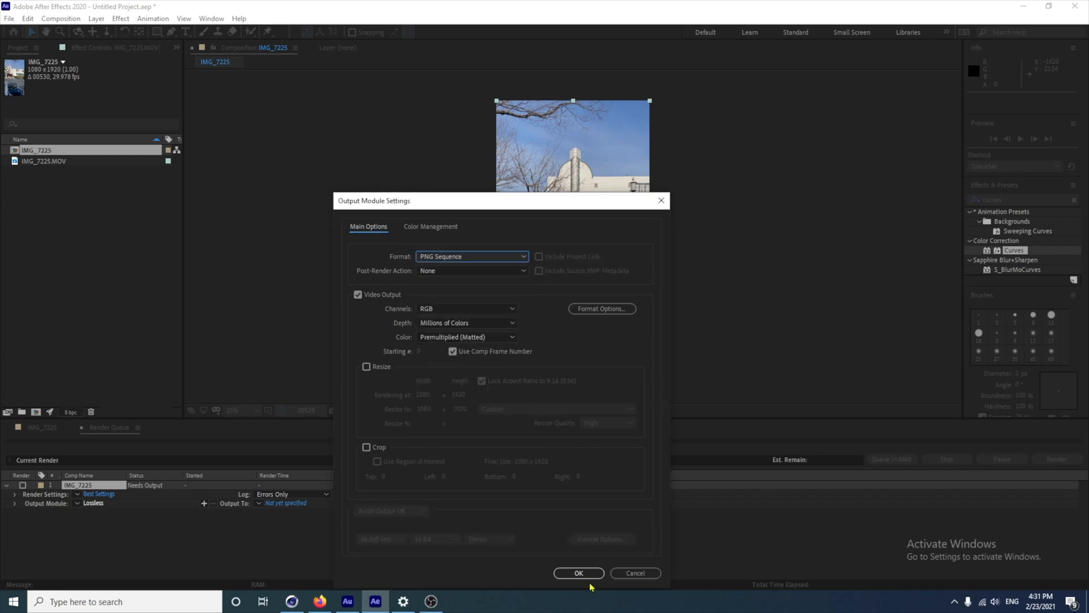
{"action": "left_click", "coordinate": [578, 573]}
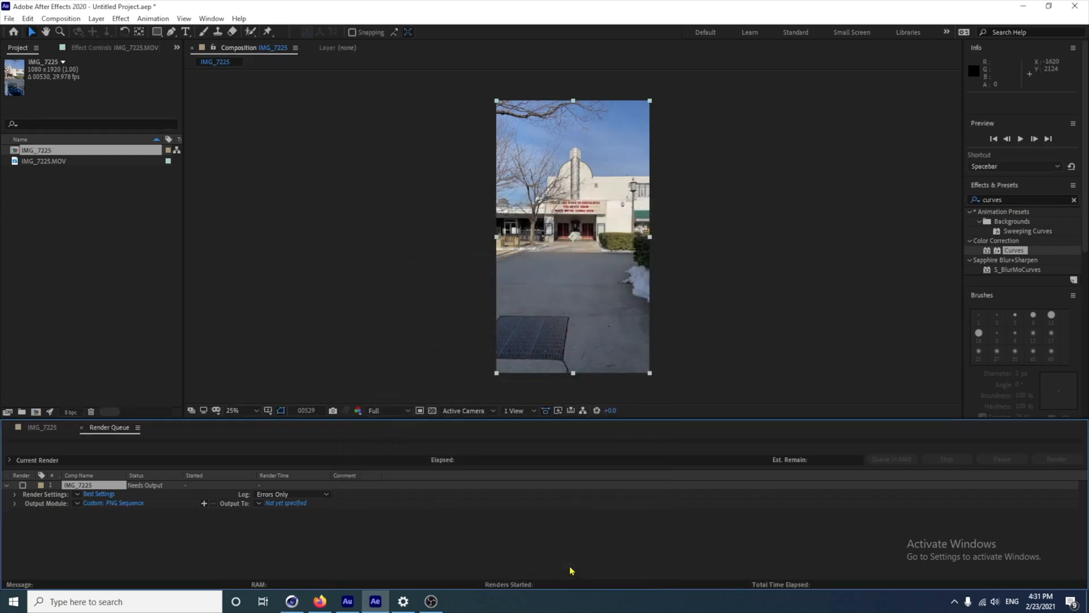
{"action": "left_click", "coordinate": [278, 504]}
{"action": "left_click", "coordinate": [361, 273]}
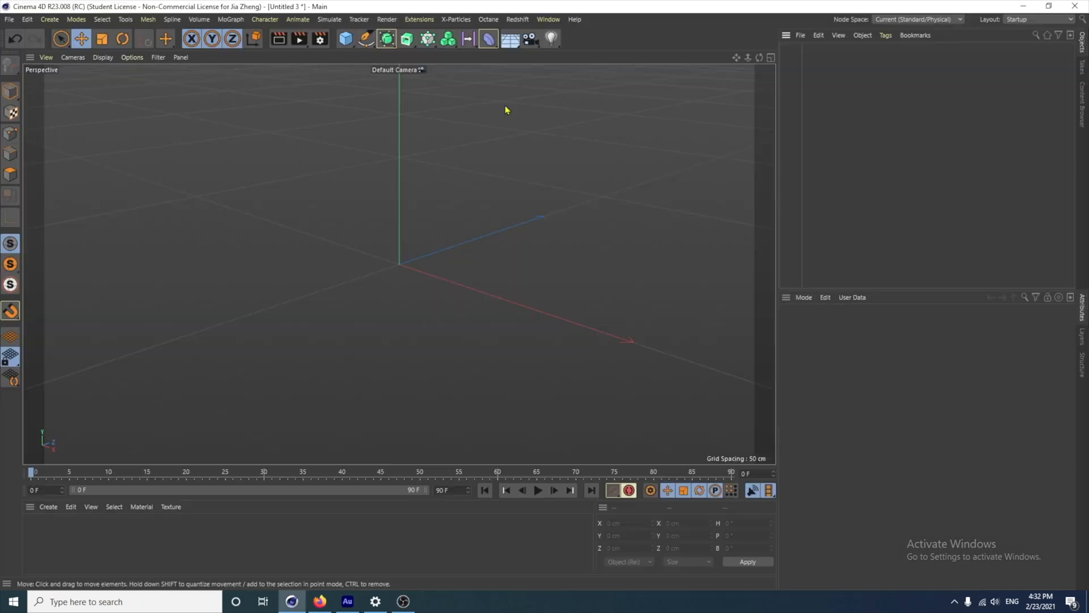
Add a Motion Tracker object and load the image sequence starting at IMG_7225_00000.png as its footage
{"action": "left_click", "coordinate": [358, 19]}
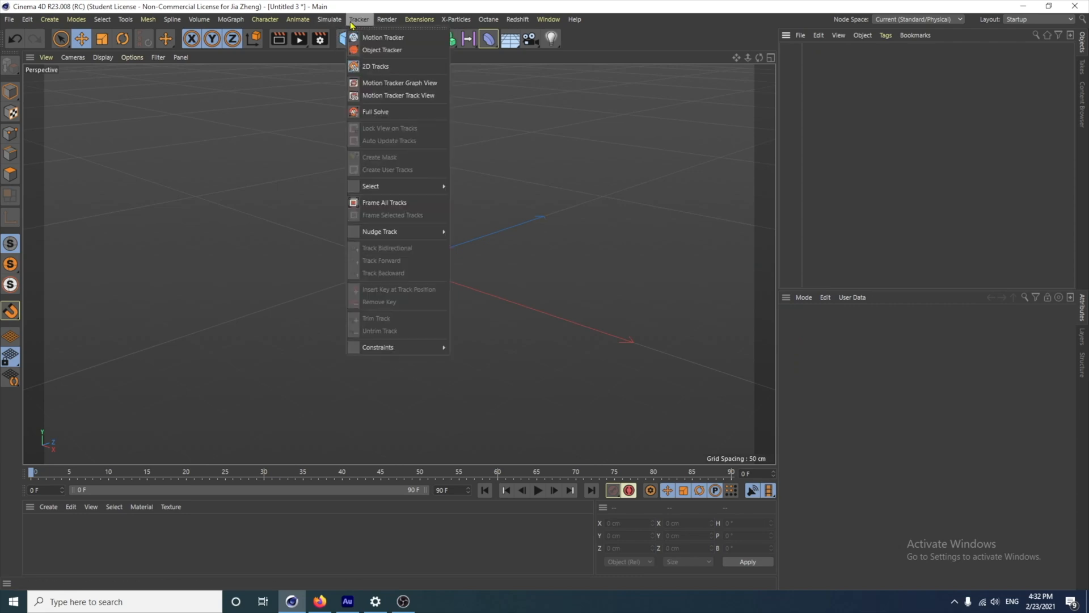
{"action": "left_click", "coordinate": [382, 37]}
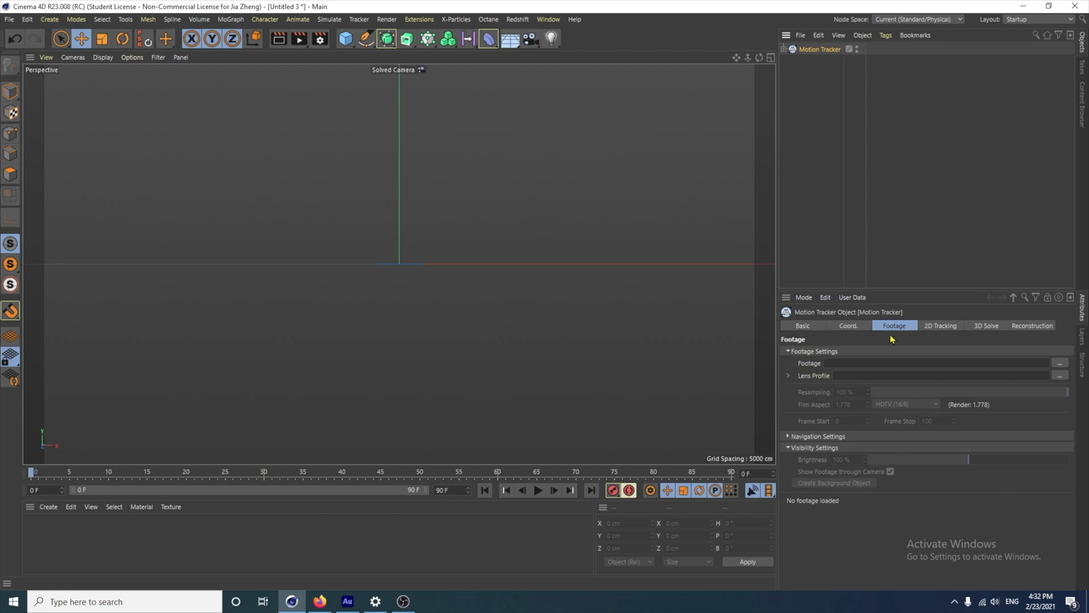
{"action": "left_click", "coordinate": [1059, 363]}
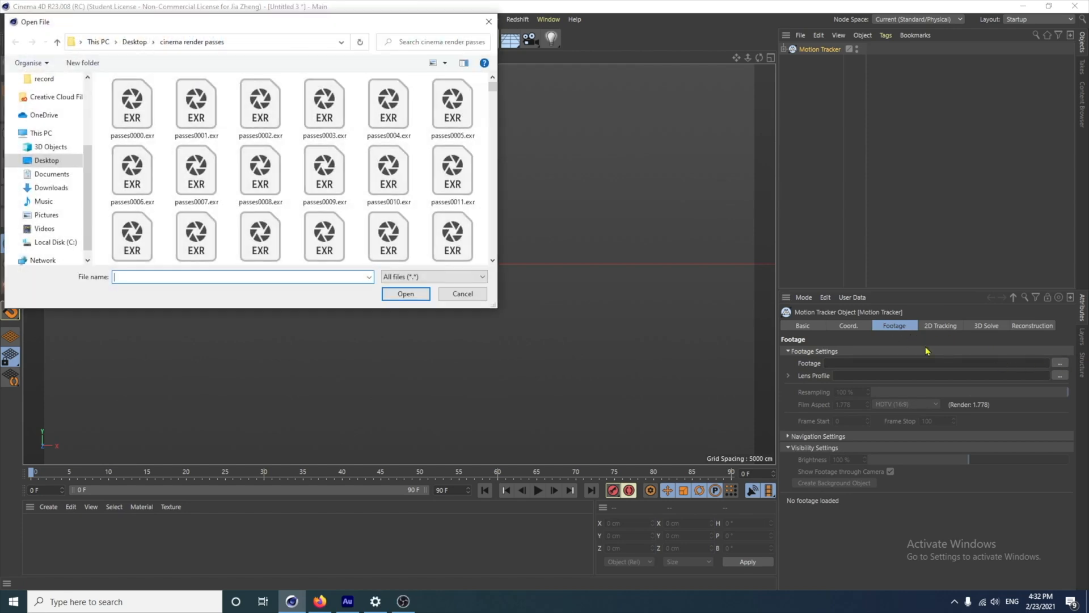
{"action": "left_click", "coordinate": [135, 41]}
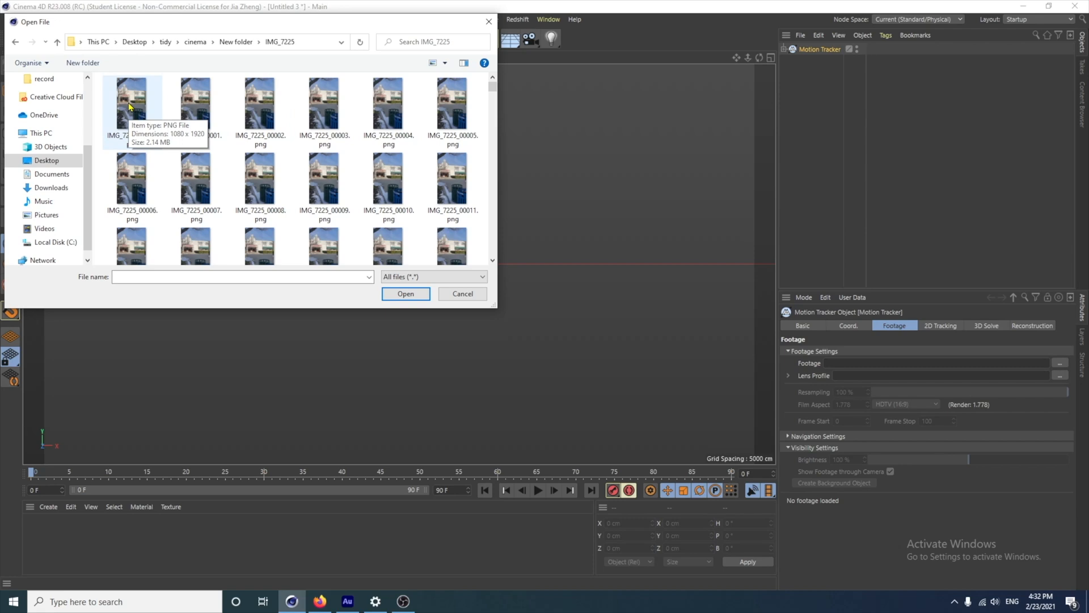
{"action": "left_click", "coordinate": [142, 111]}
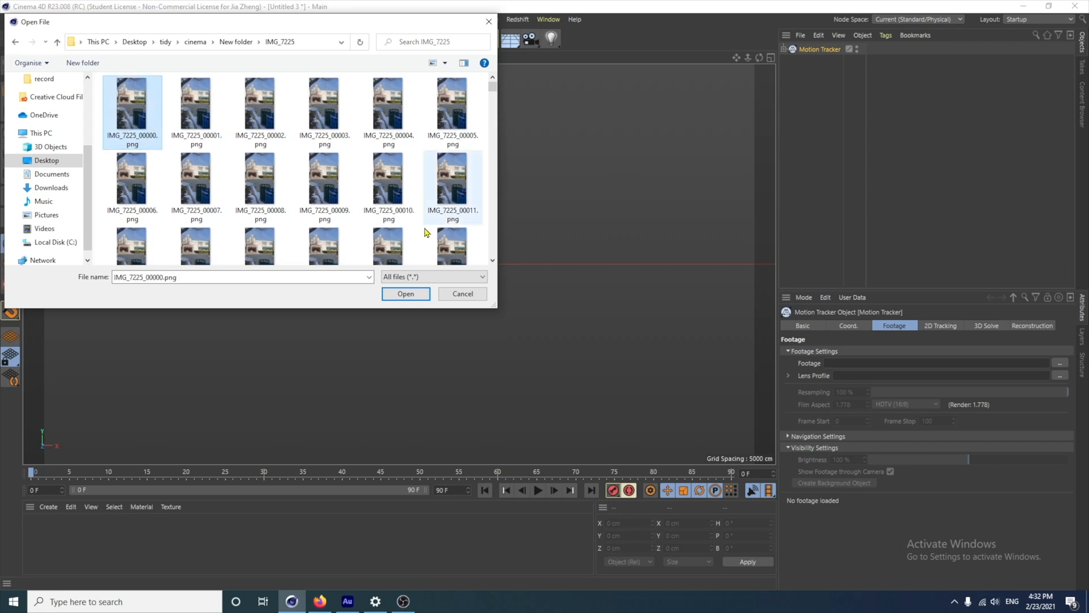
{"action": "left_click", "coordinate": [405, 293]}
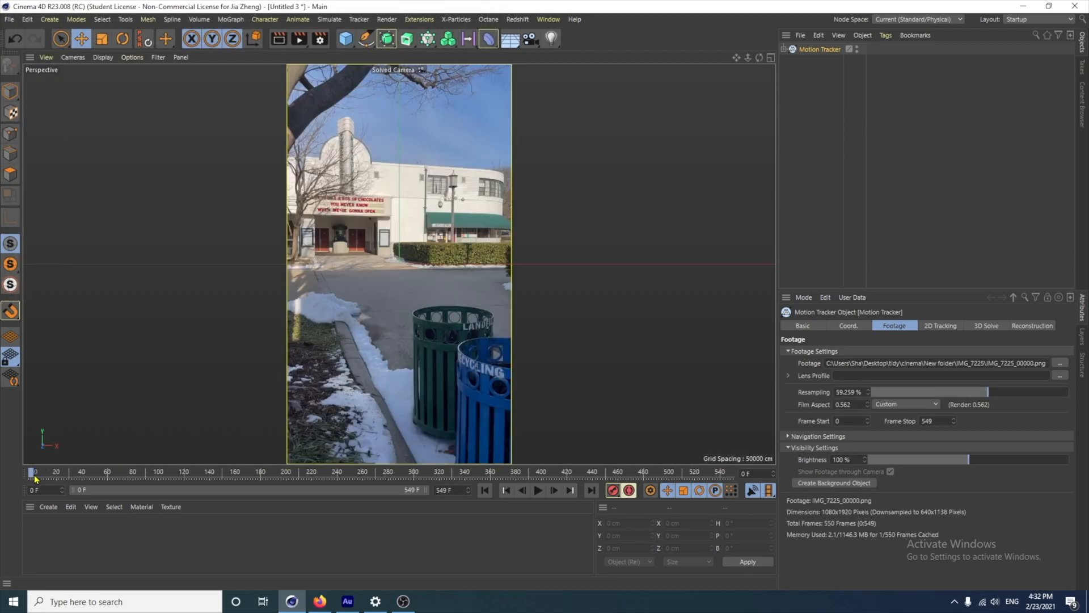
Set the Motion Tracker's footage resampling to 100 % and create a background object from the footage
{"action": "left_click_drag", "start_coordinate": [33, 473], "coordinate": [309, 471]}
{"action": "left_click_drag", "start_coordinate": [405, 489], "coordinate": [1, 464]}
{"action": "left_click_drag", "start_coordinate": [991, 395], "coordinate": [1085, 389]}
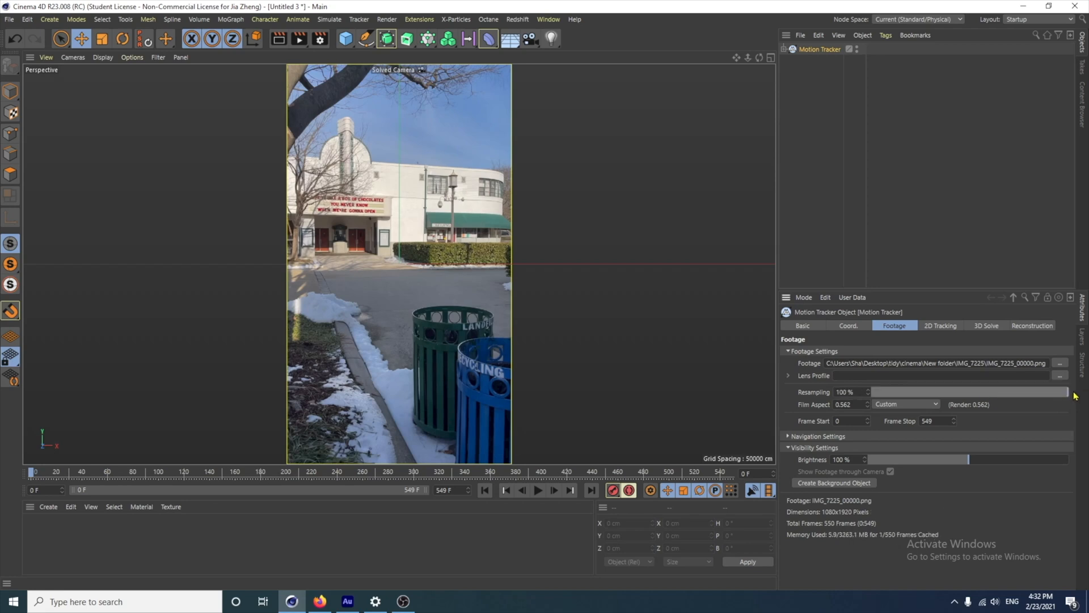
{"action": "left_click", "coordinate": [839, 483]}
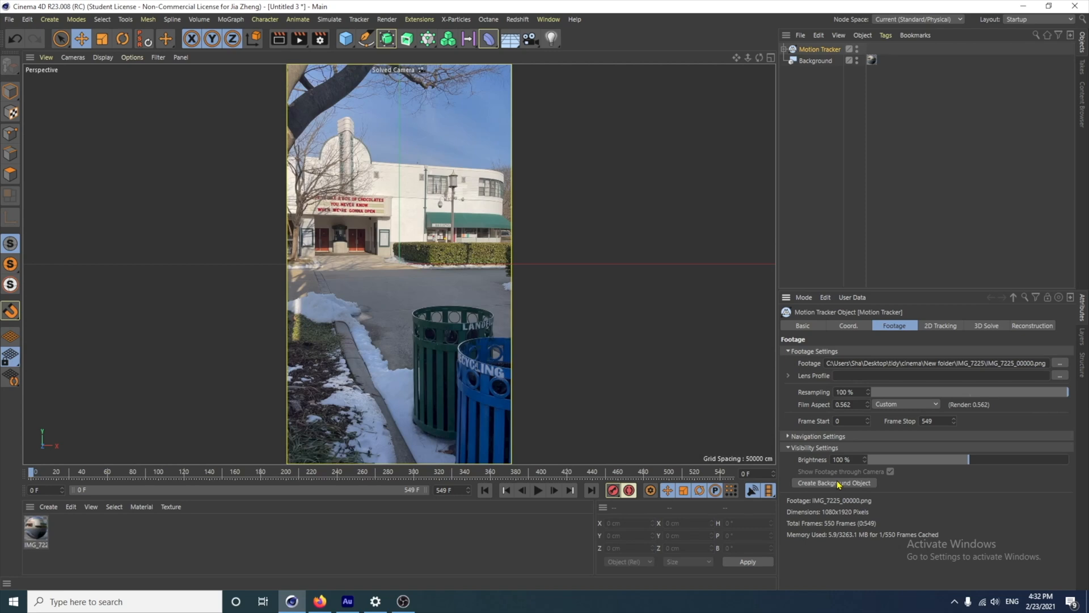
Create automatic 2D tracks at frame 266 with the number of tracks set to 1000
{"action": "left_click", "coordinate": [951, 328]}
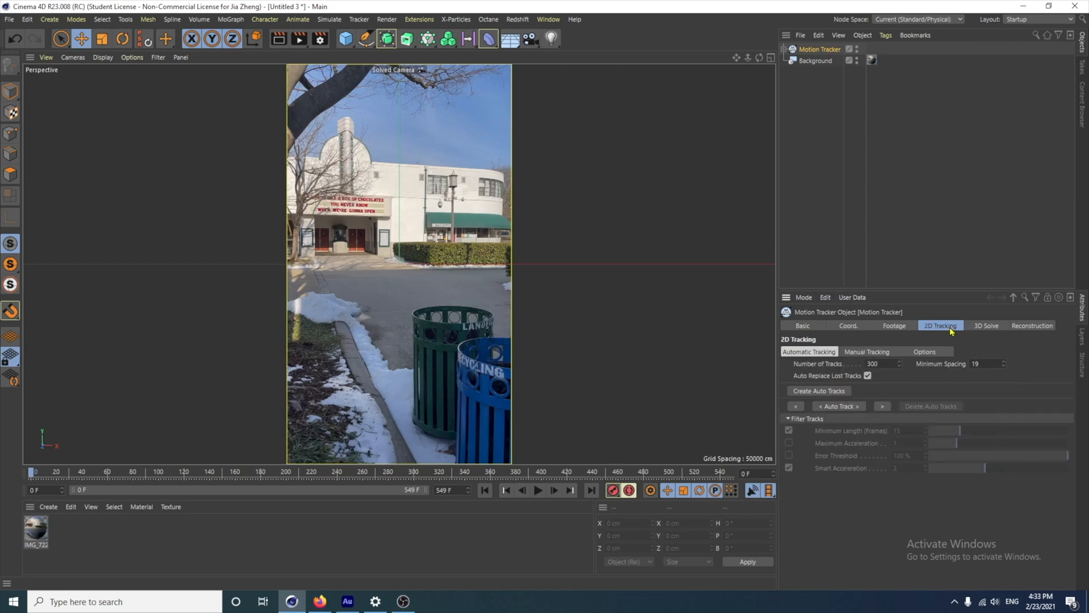
{"action": "left_click", "coordinate": [372, 475]}
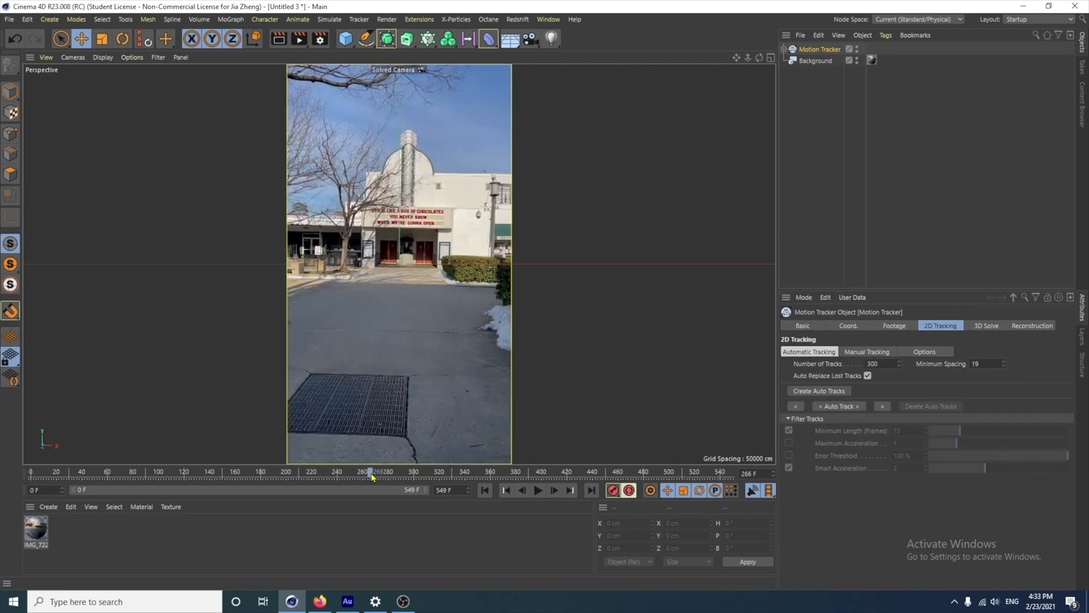
{"action": "left_click", "coordinate": [884, 366]}
{"action": "type", "text": "1000"}
{"action": "left_click", "coordinate": [823, 391]}
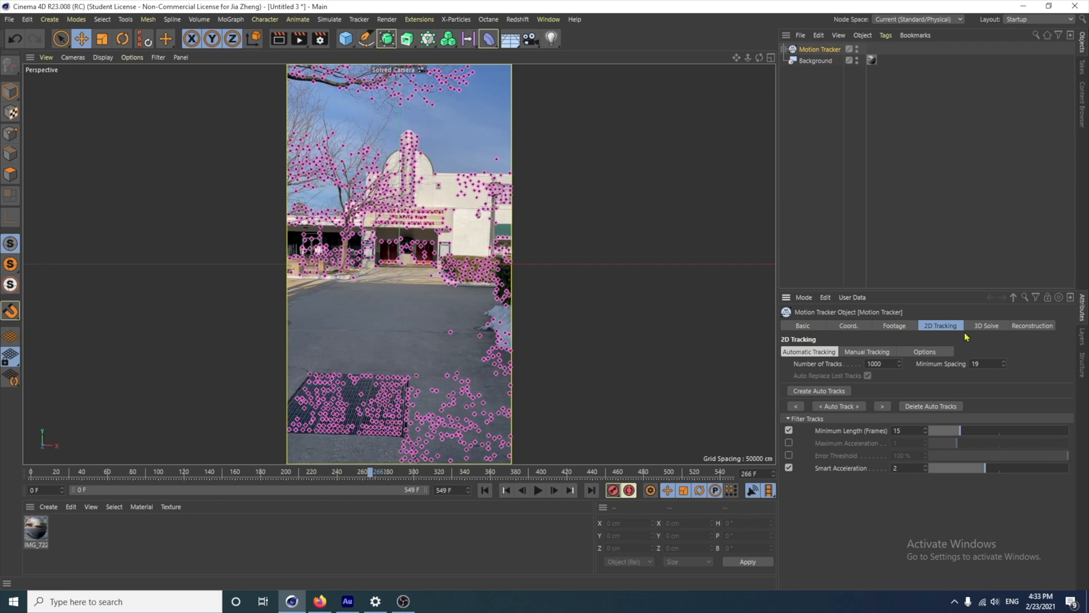
Run the 3D solver in Full 3D Reconstruction mode and open the Motion Tracker's reconstruction settings
{"action": "left_click", "coordinate": [990, 326]}
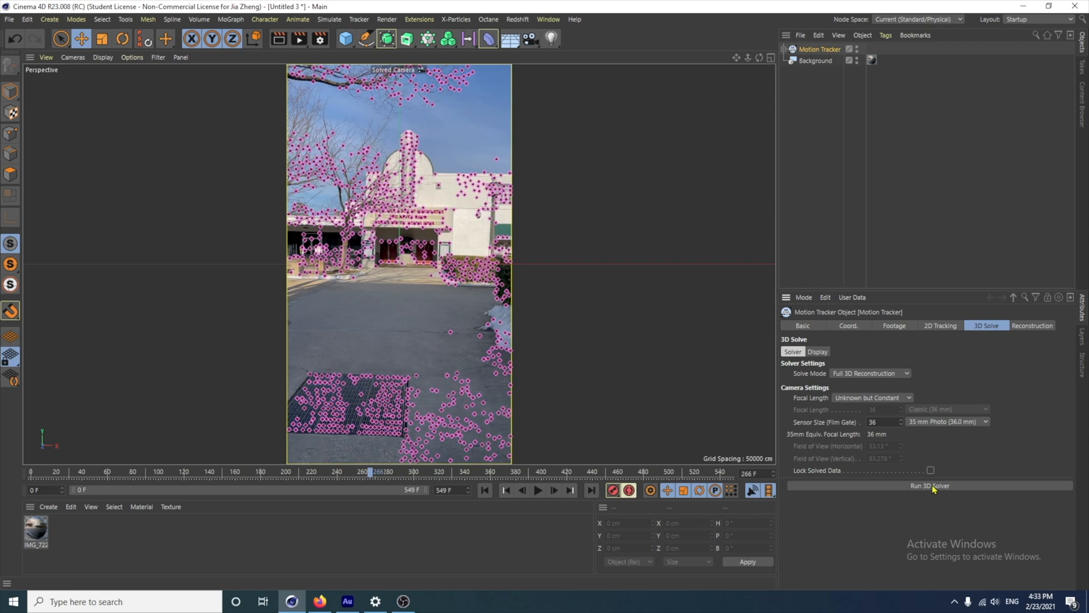
{"action": "left_click", "coordinate": [1018, 329]}
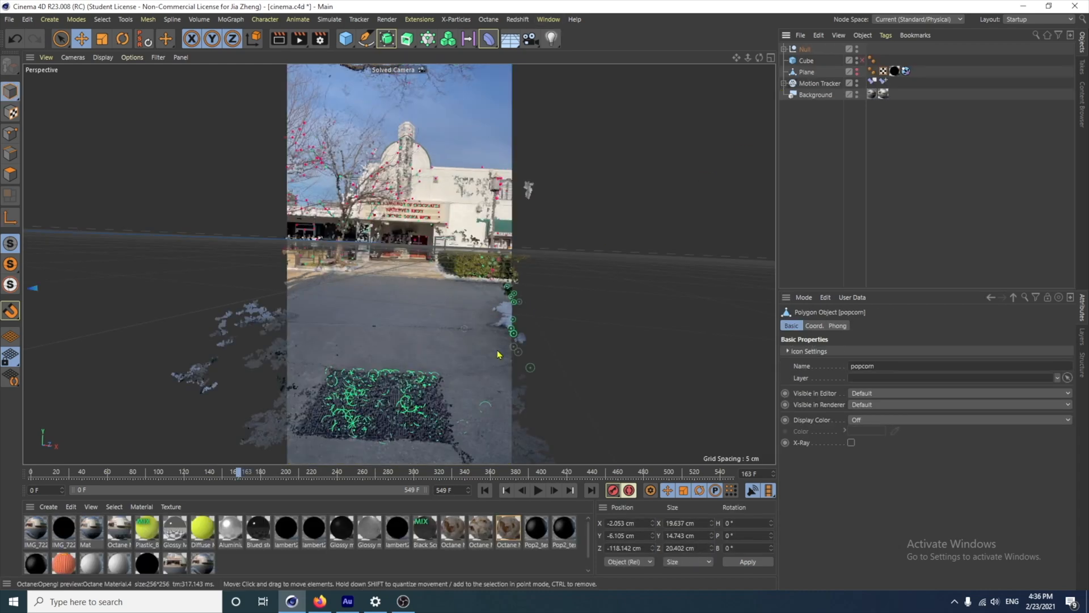
Expand the Motion Tracker, leave the Solved Camera view, and examine the reconstructed scene point cloud from several angles
{"action": "left_click", "coordinate": [819, 84]}
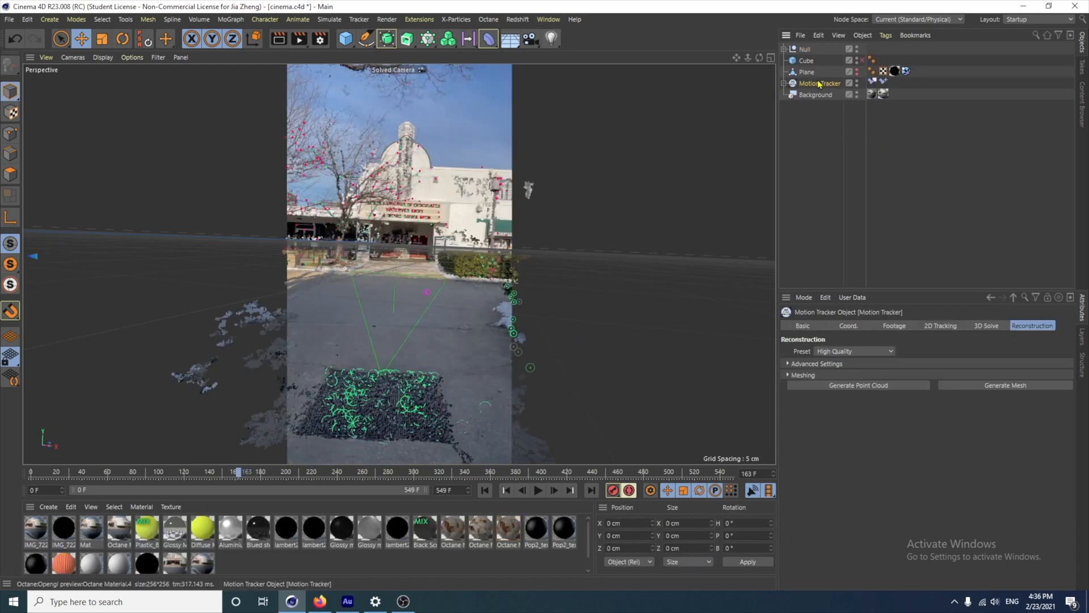
{"action": "left_click", "coordinate": [786, 84]}
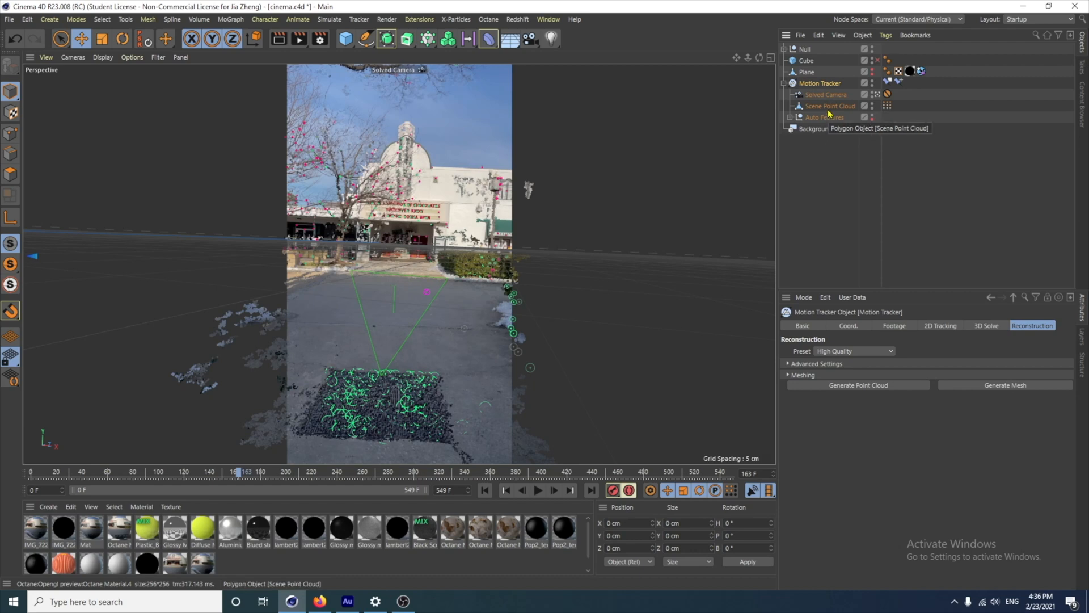
{"action": "left_click", "coordinate": [877, 95]}
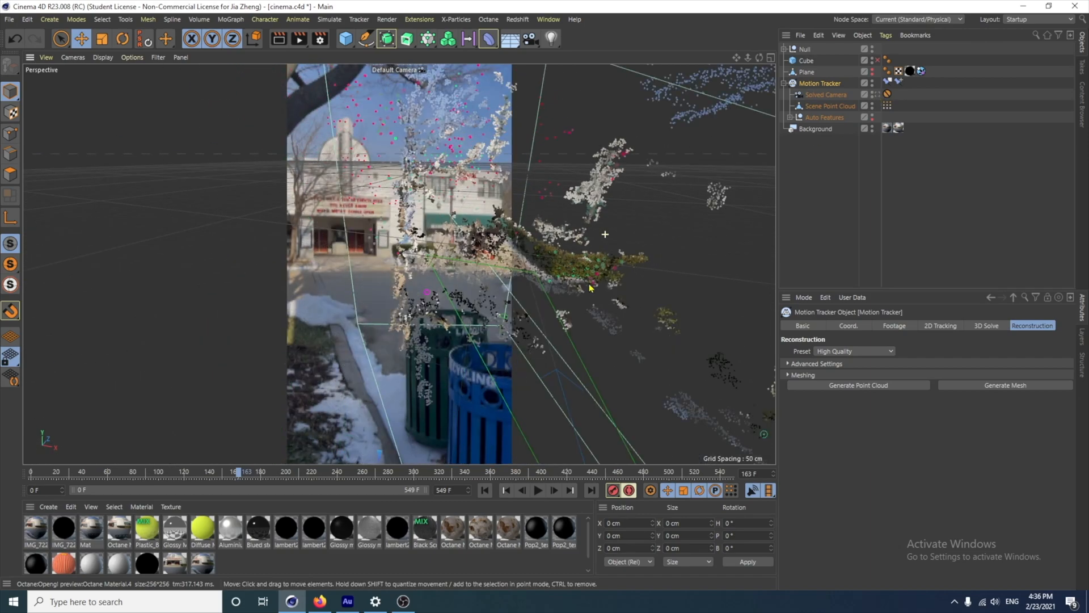
{"action": "left_click_drag", "start_coordinate": [603, 267], "coordinate": [534, 241], "text": "alt"}
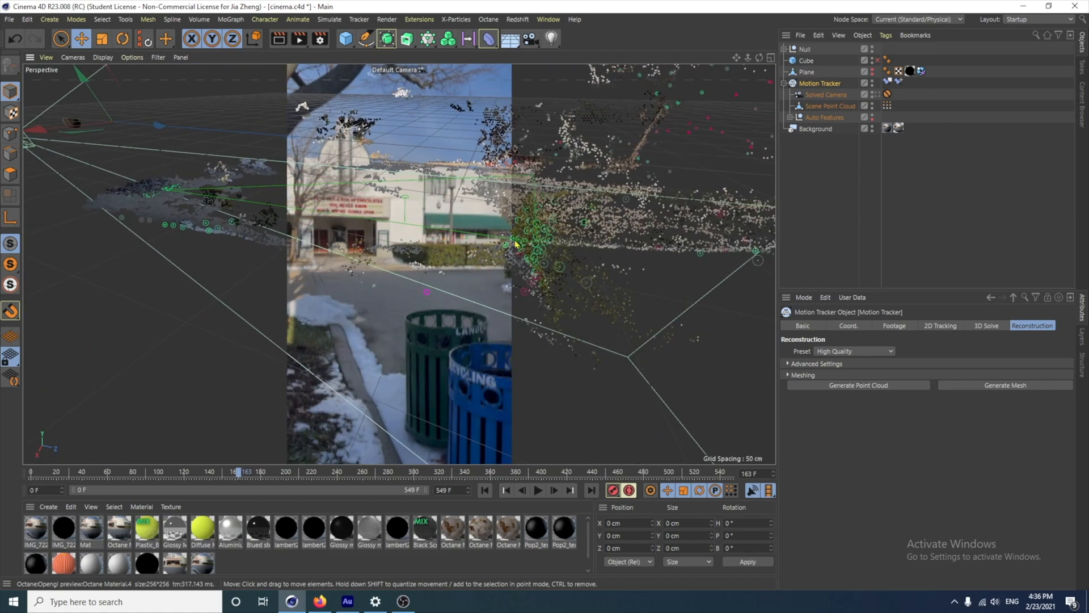
{"action": "left_click_drag", "start_coordinate": [401, 254], "coordinate": [546, 235], "text": "alt"}
{"action": "left_click_drag", "start_coordinate": [385, 167], "coordinate": [432, 198], "text": "alt"}
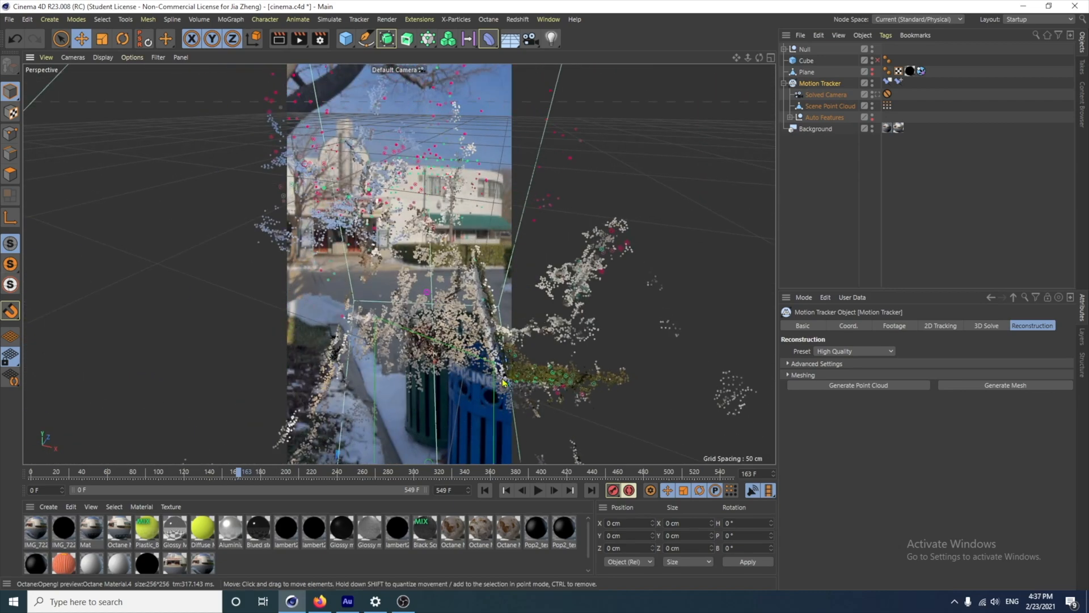
{"action": "left_click_drag", "start_coordinate": [497, 356], "coordinate": [496, 306], "text": "alt"}
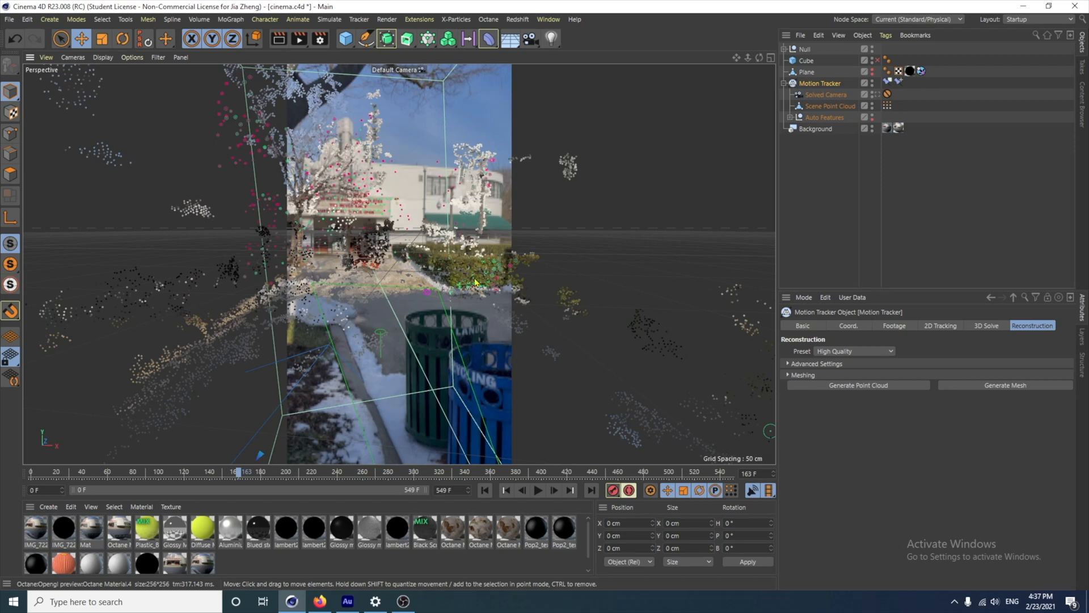
{"action": "mouse_move", "coordinate": [478, 327]}
{"action": "left_mouse_down", "text": "alt"}
{"action": "mouse_move", "coordinate": [369, 320]}
{"action": "mouse_move", "coordinate": [479, 338]}
{"action": "left_mouse_up", "text": "alt"}
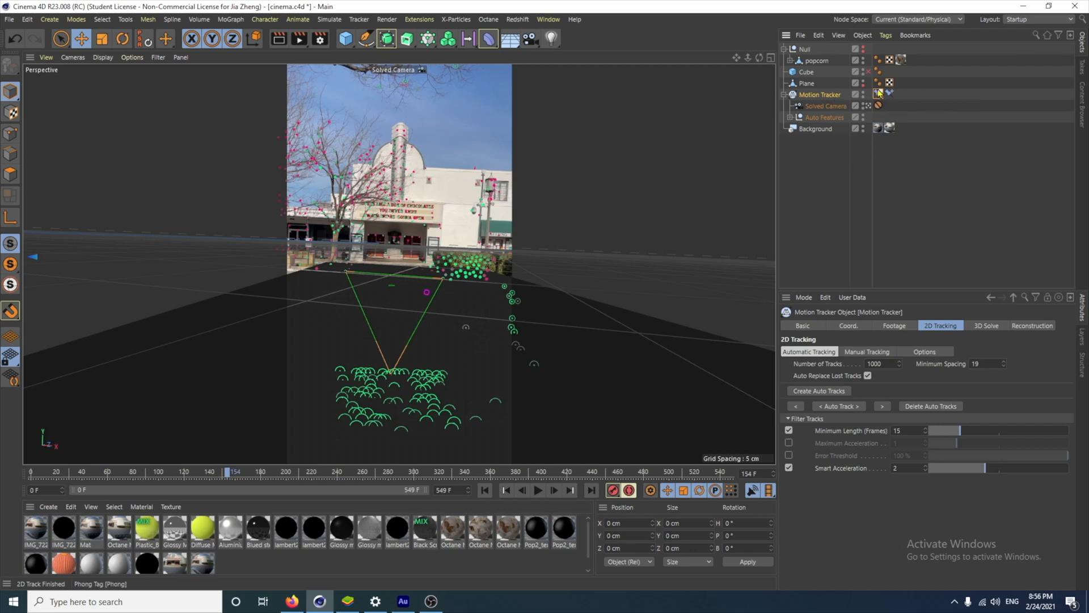
{"action": "left_click", "coordinate": [889, 35]}
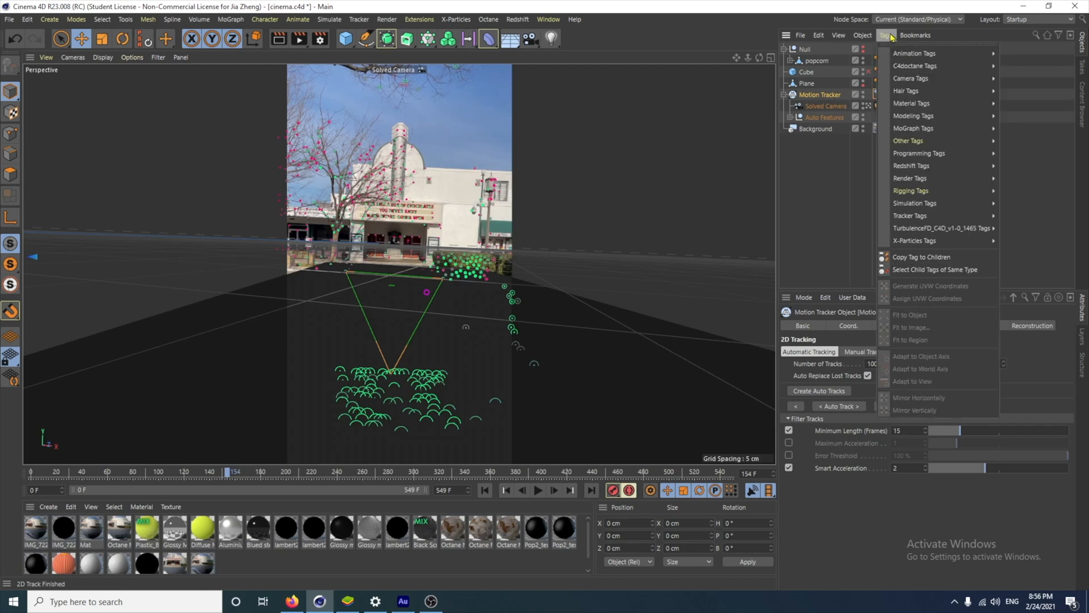
{"action": "mouse_move", "coordinate": [917, 219]}
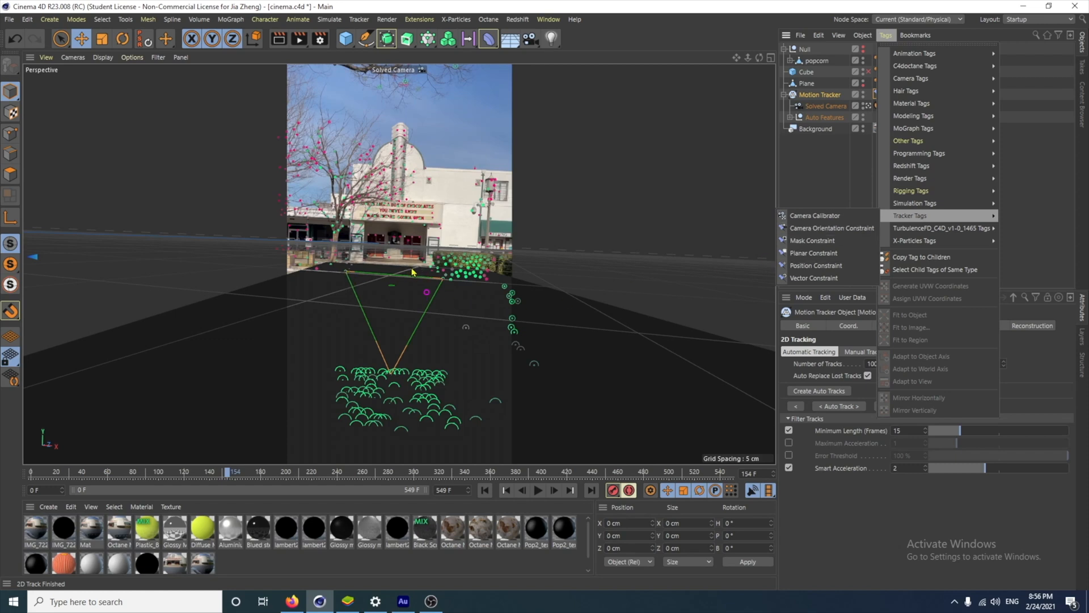
{"action": "left_click", "coordinate": [527, 285]}
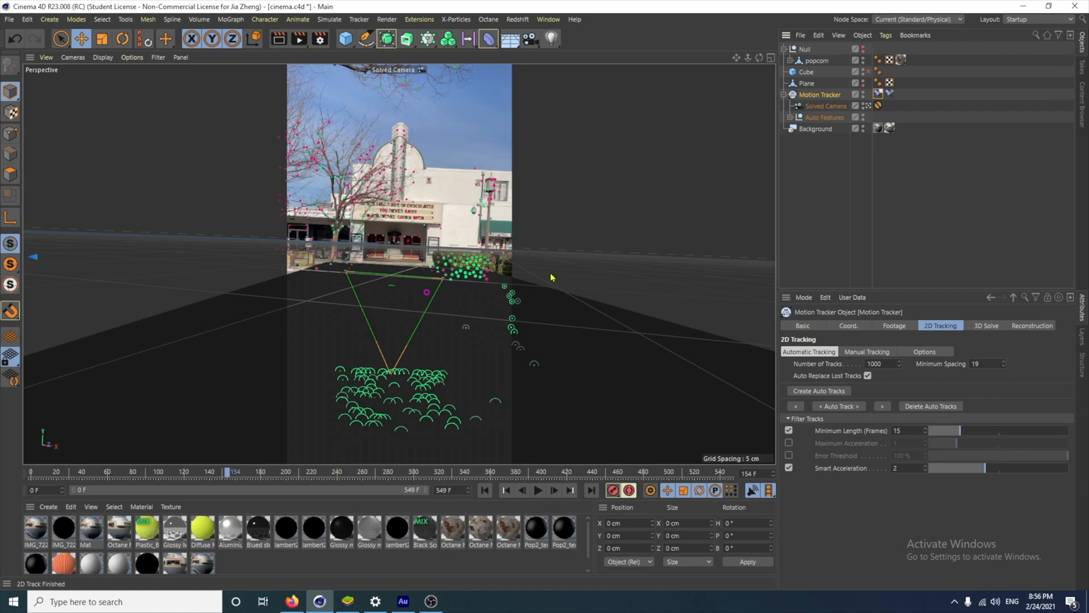
Try moving a far corner of the Motion Tracker's Planar Constraint away from its track, and undo the move
{"action": "left_click", "coordinate": [878, 94]}
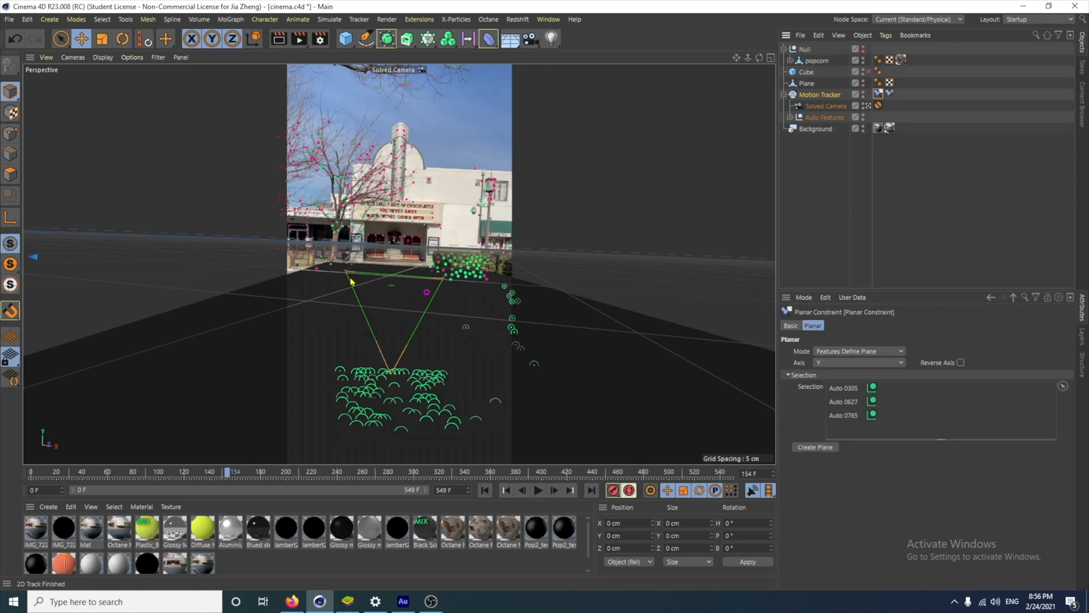
{"action": "left_click_drag", "start_coordinate": [346, 272], "coordinate": [321, 286]}
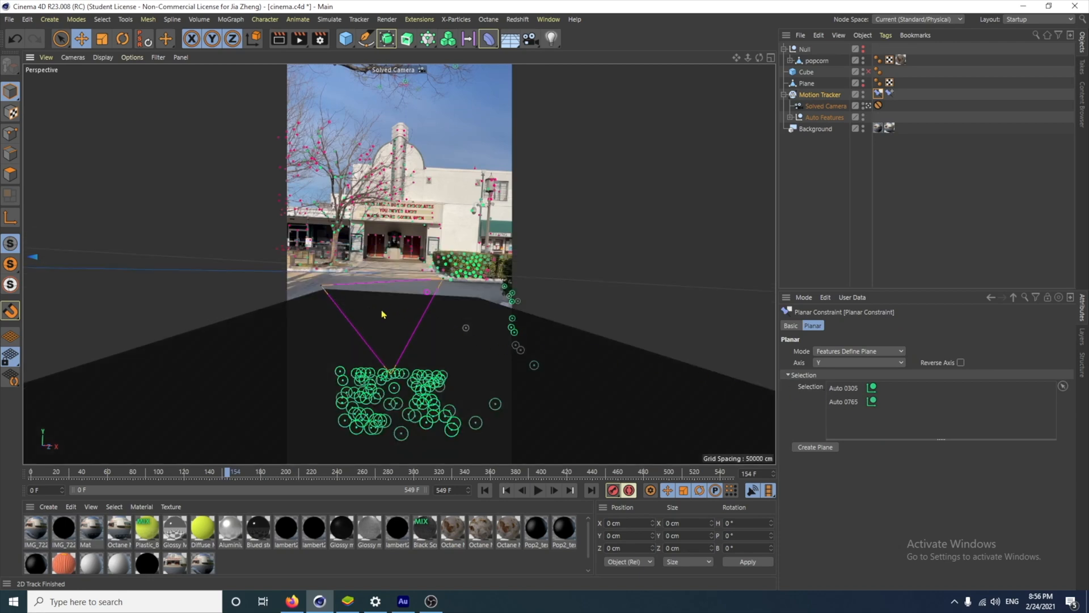
{"action": "key", "text": "ctrl+z"}
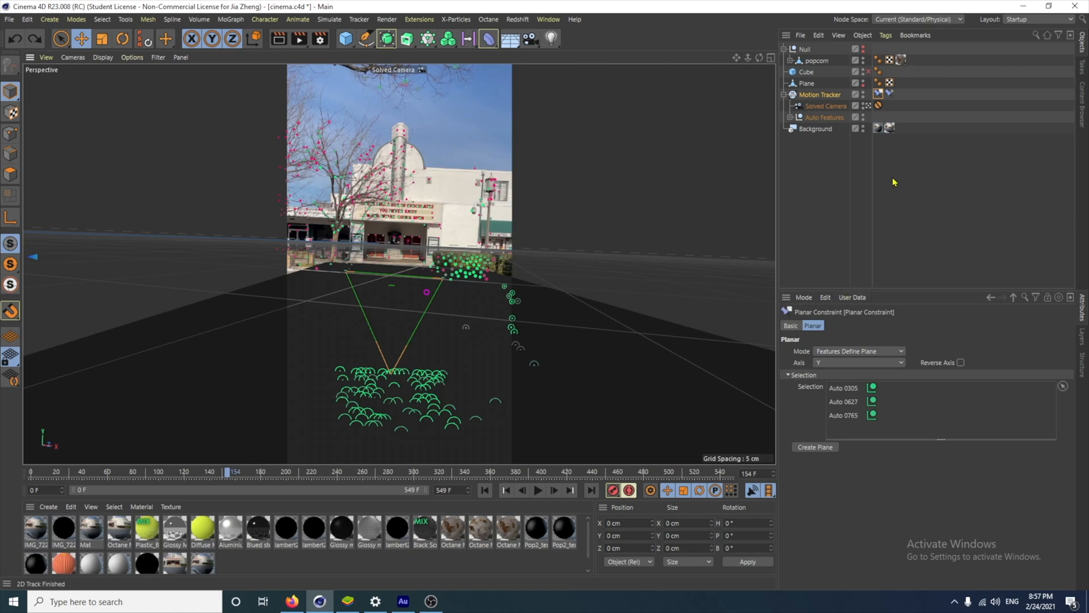
Inspect the Motion Tracker's Position Constraint settings and the available tracker tags
{"action": "left_click", "coordinate": [889, 95]}
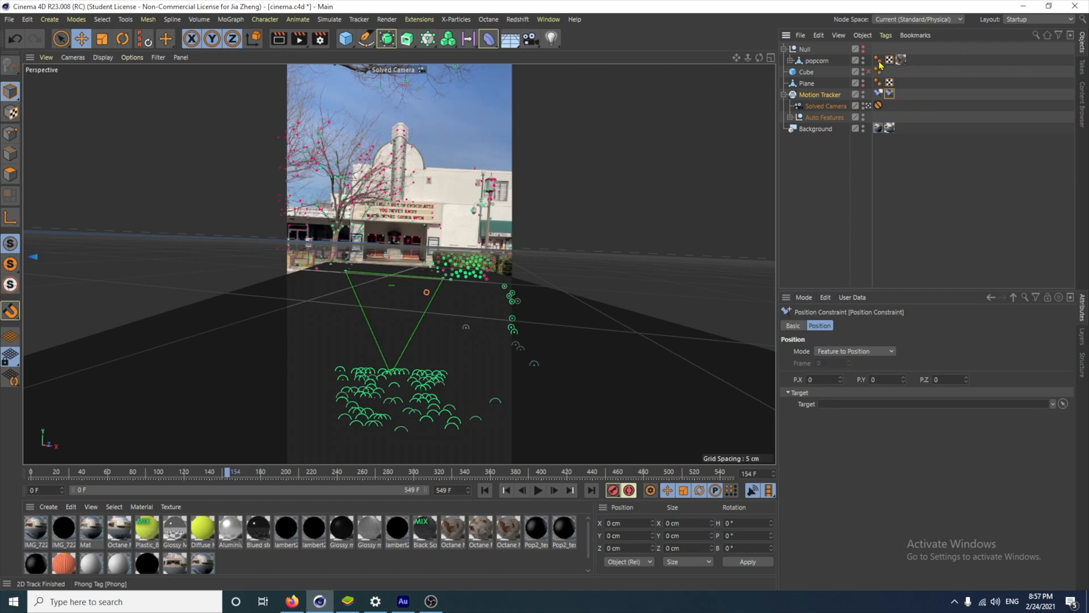
{"action": "left_click", "coordinate": [886, 35]}
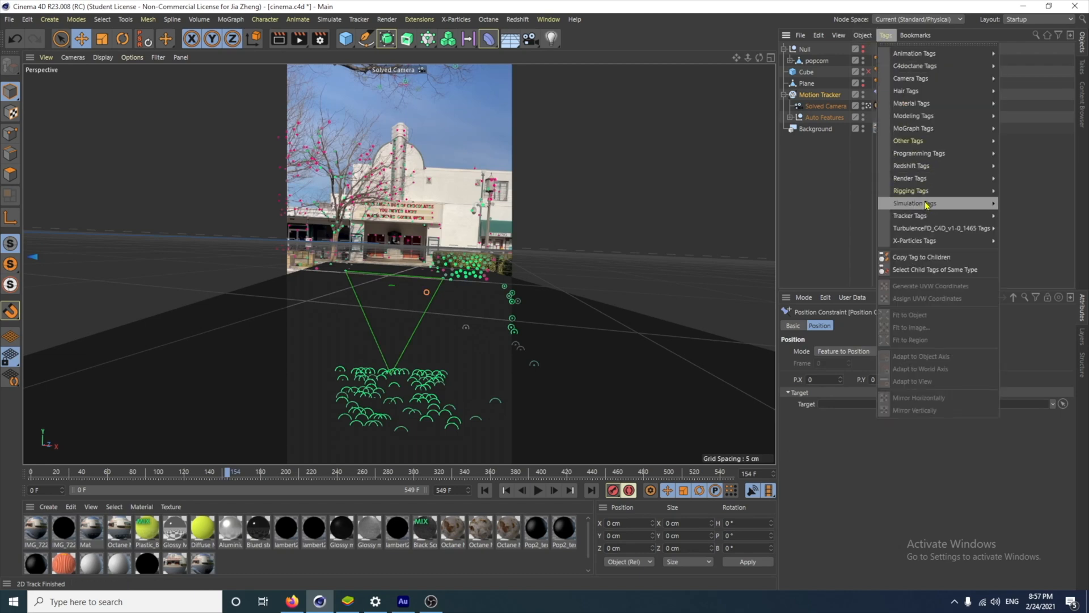
{"action": "mouse_move", "coordinate": [929, 220]}
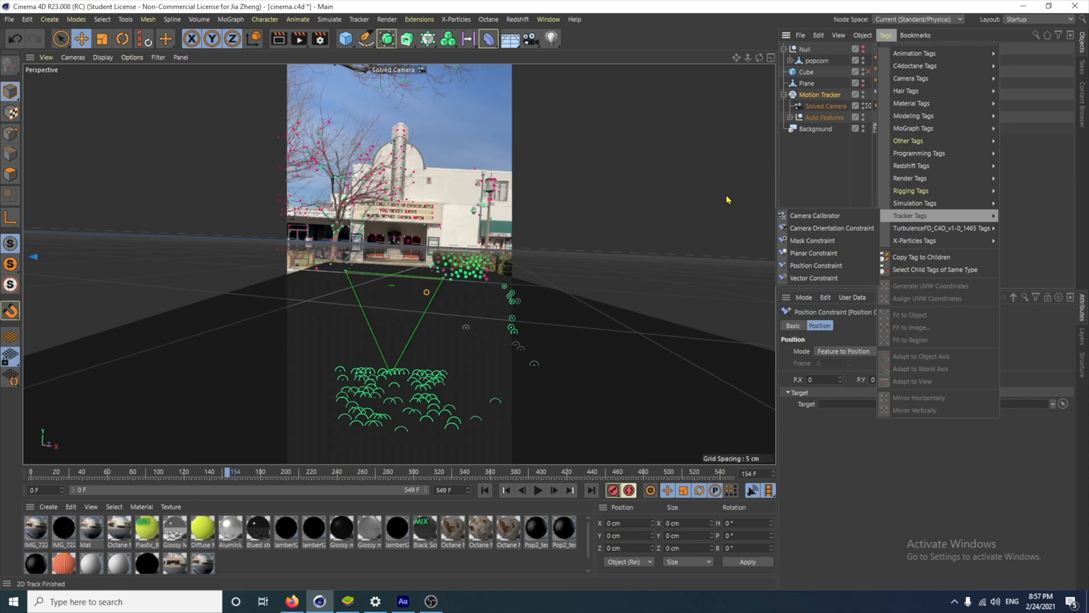
{"action": "left_click", "coordinate": [778, 189]}
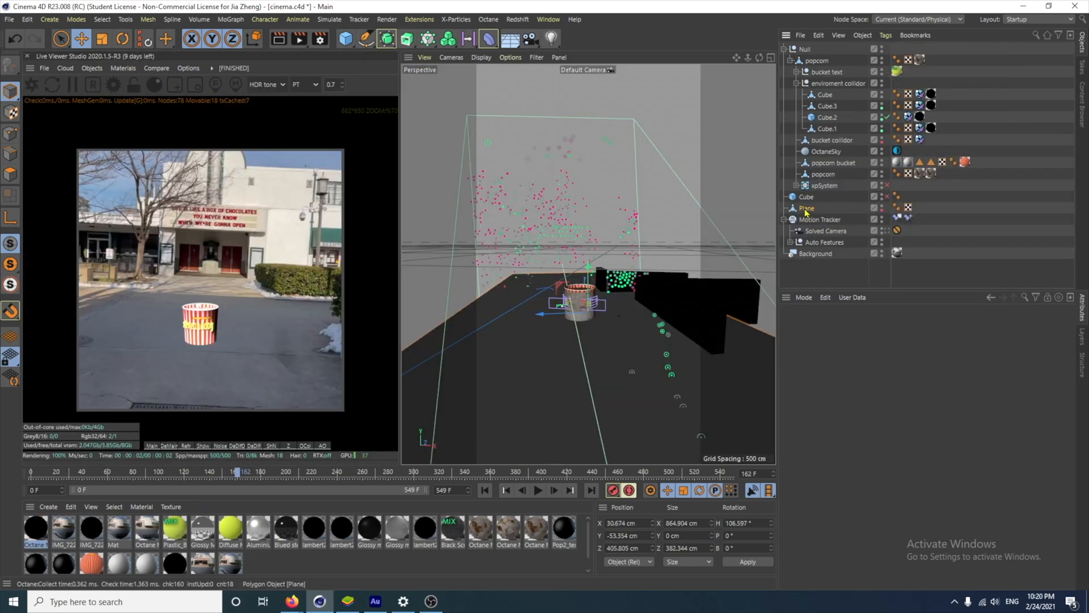
Select the ground Plane and create a new c4doctane Octane Material
{"action": "left_click", "coordinate": [624, 358]}
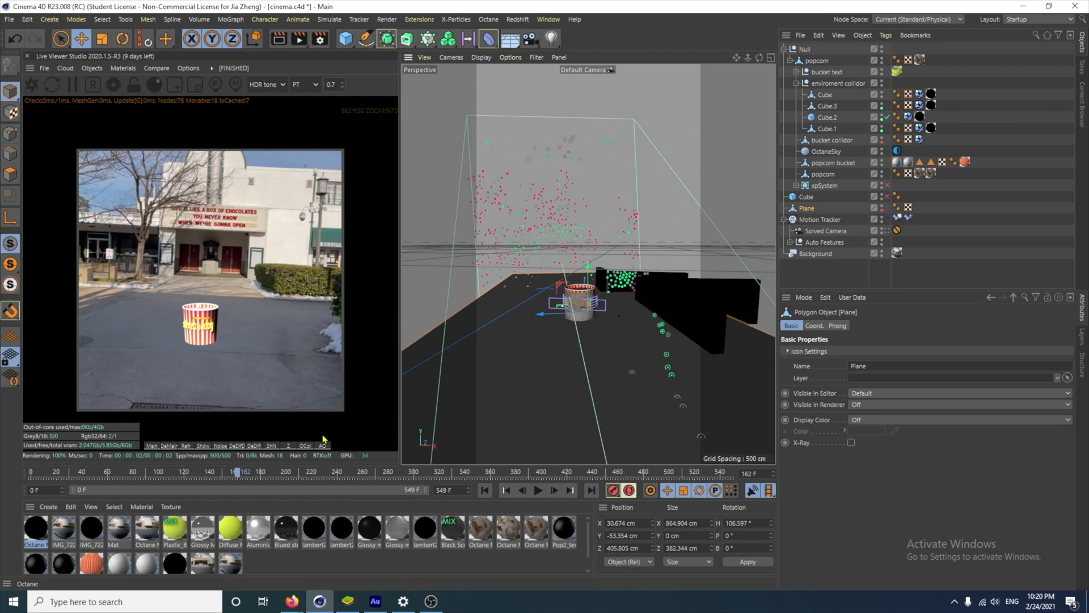
{"action": "left_click", "coordinate": [45, 513]}
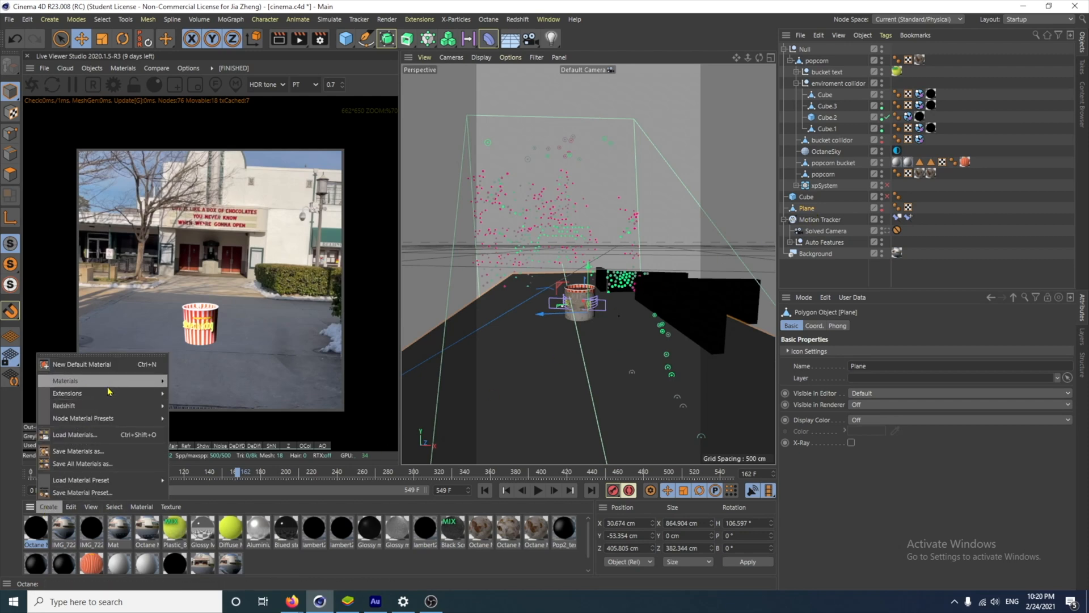
{"action": "mouse_move", "coordinate": [85, 393]}
{"action": "mouse_move", "coordinate": [210, 394]}
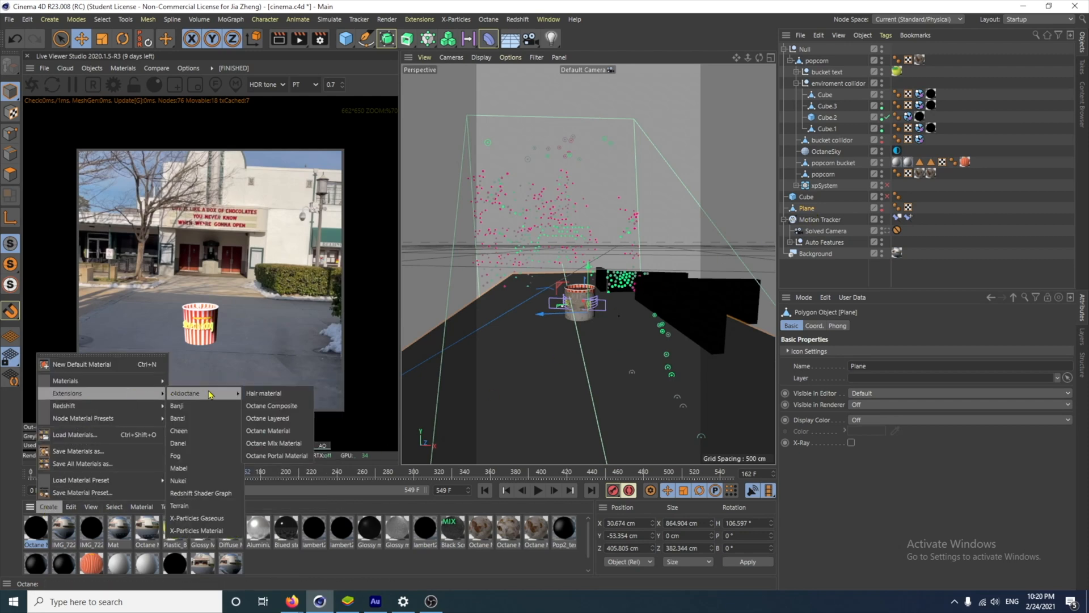
{"action": "left_click", "coordinate": [268, 431]}
Enable Shadow catcher on the new Octane material and apply the material to the ground Plane
{"action": "double_click", "coordinate": [35, 528]}
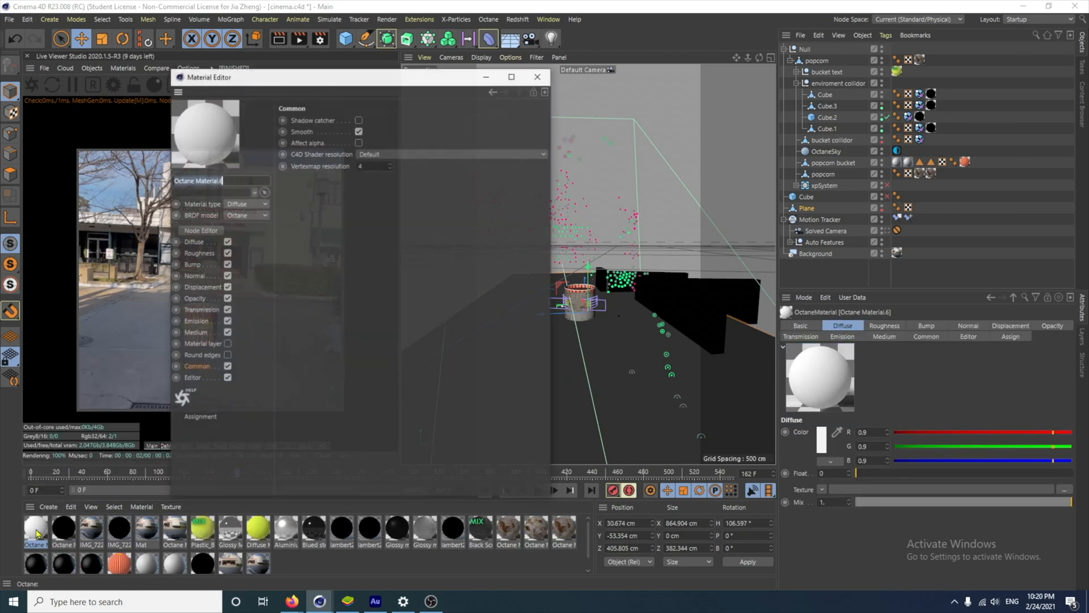
{"action": "left_click", "coordinate": [200, 372]}
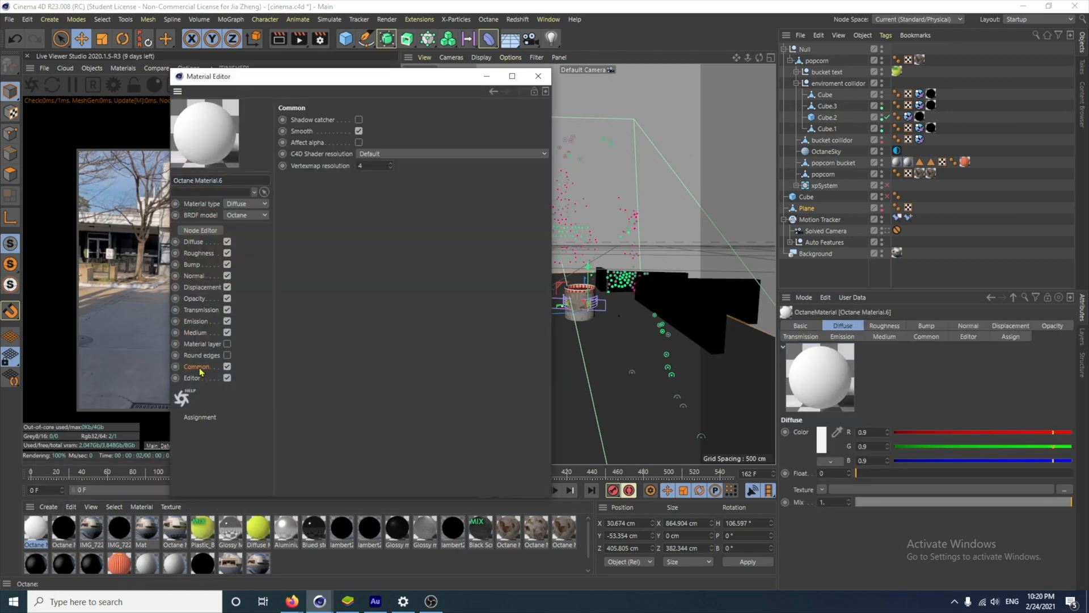
{"action": "left_click", "coordinate": [358, 120]}
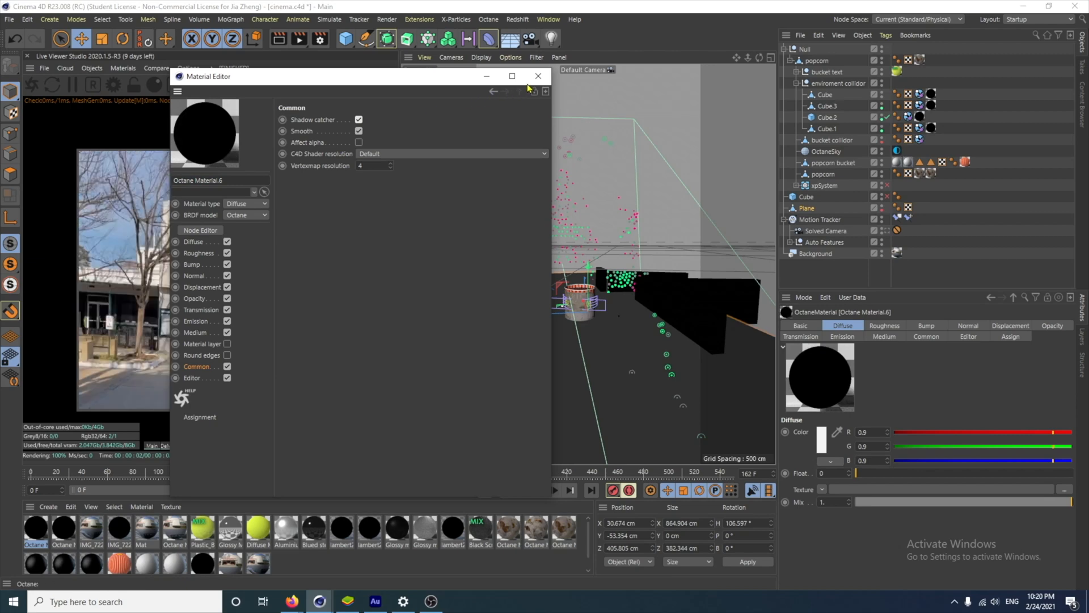
{"action": "left_click", "coordinate": [537, 75]}
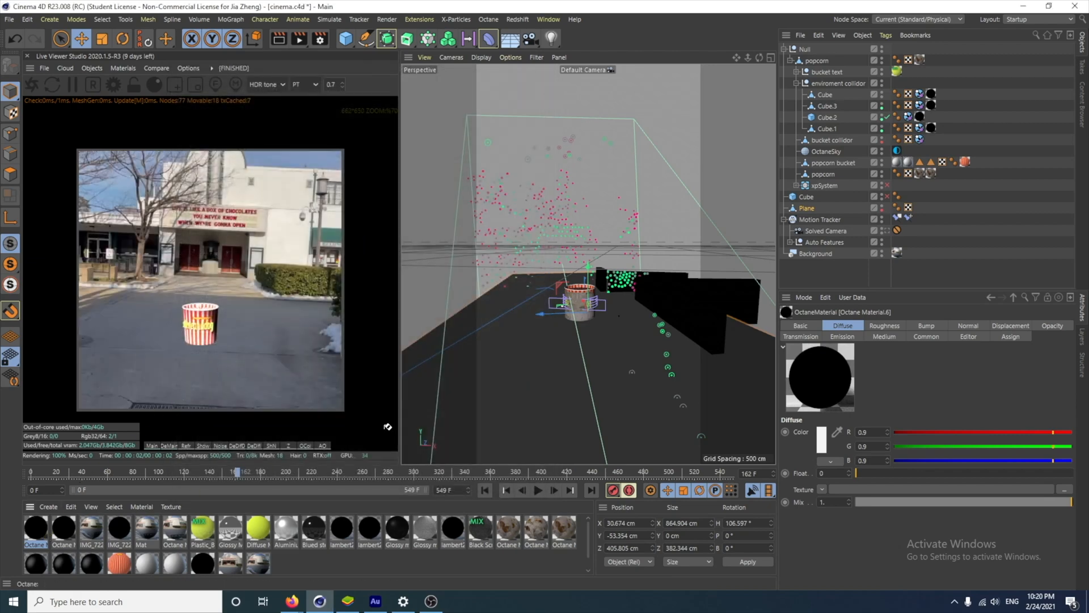
{"action": "left_click_drag", "start_coordinate": [805, 220], "coordinate": [806, 208]}
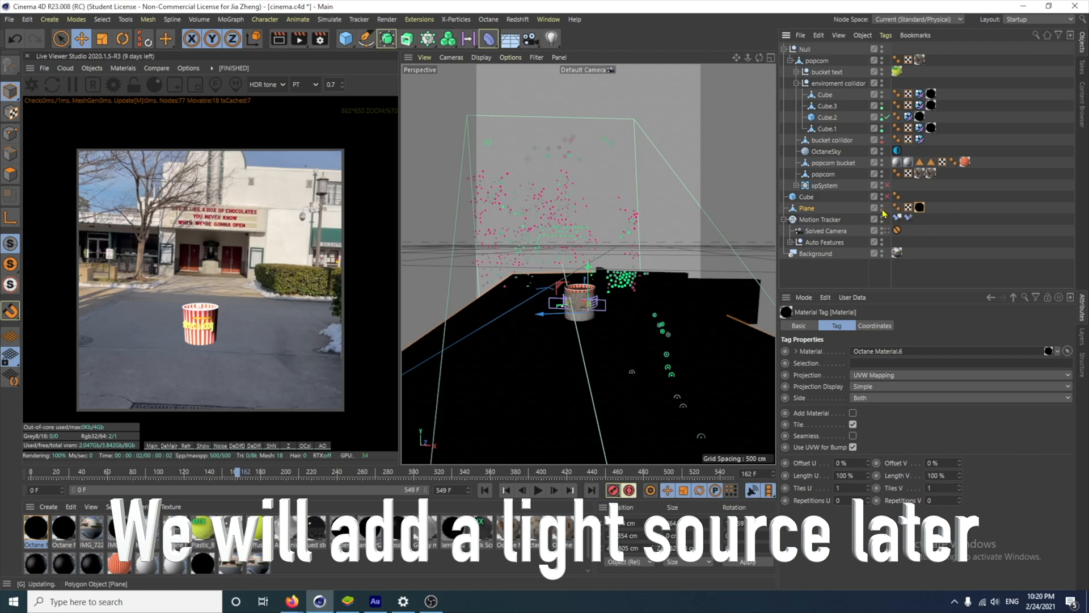
{"action": "left_click_drag", "start_coordinate": [590, 341], "coordinate": [605, 385], "text": "alt"}
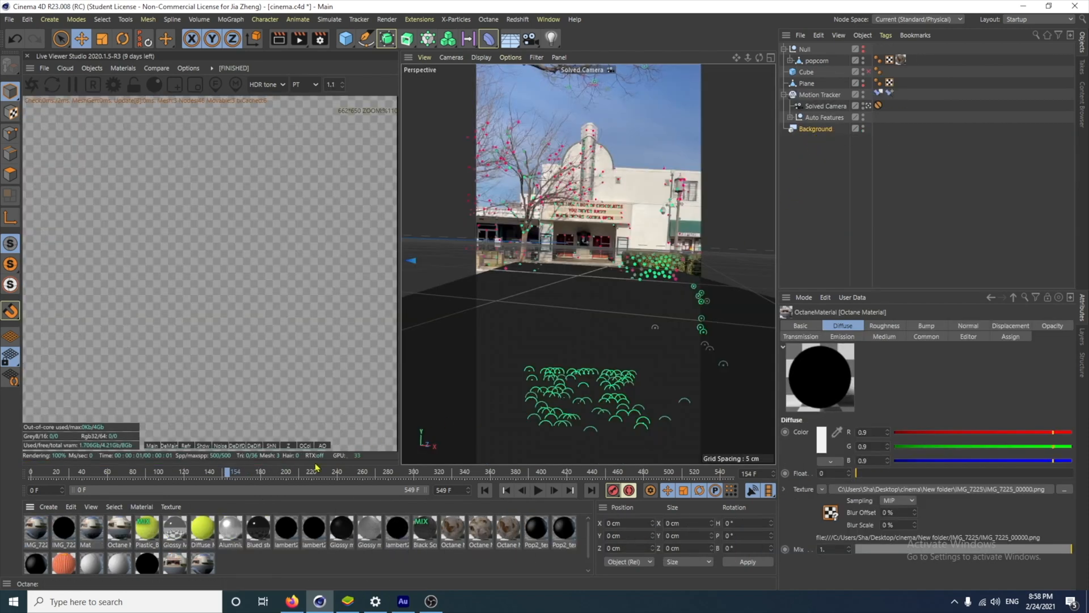
Open Octane Material.4 and check its diffuse texture's source file, IMG_7225_00000.png, in the IMG_7225 folder without replacing it
{"action": "double_click", "coordinate": [120, 531]}
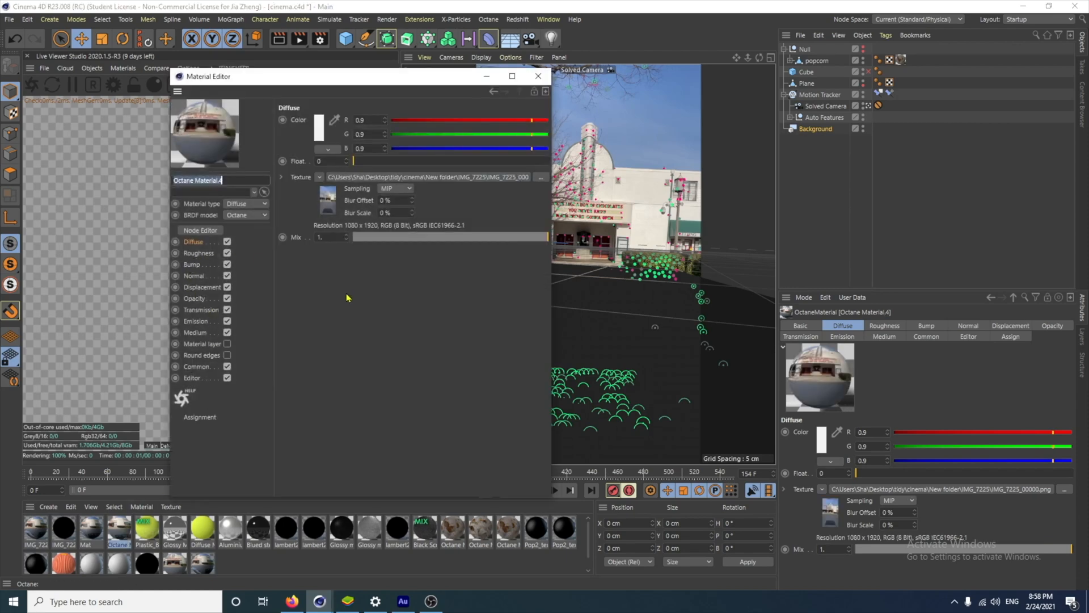
{"action": "left_click", "coordinate": [538, 178]}
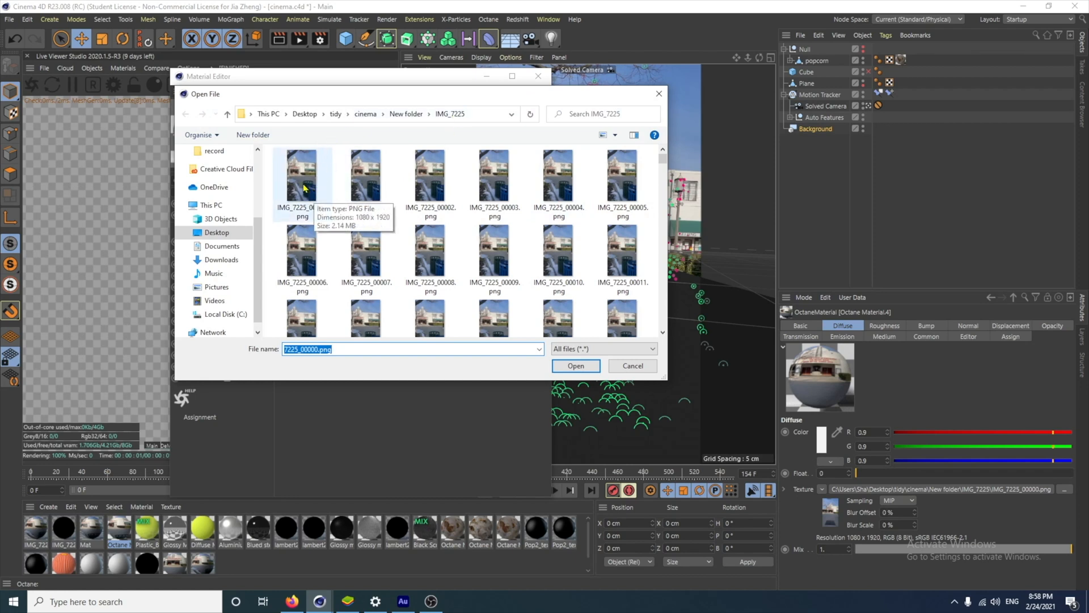
{"action": "left_click", "coordinate": [304, 189]}
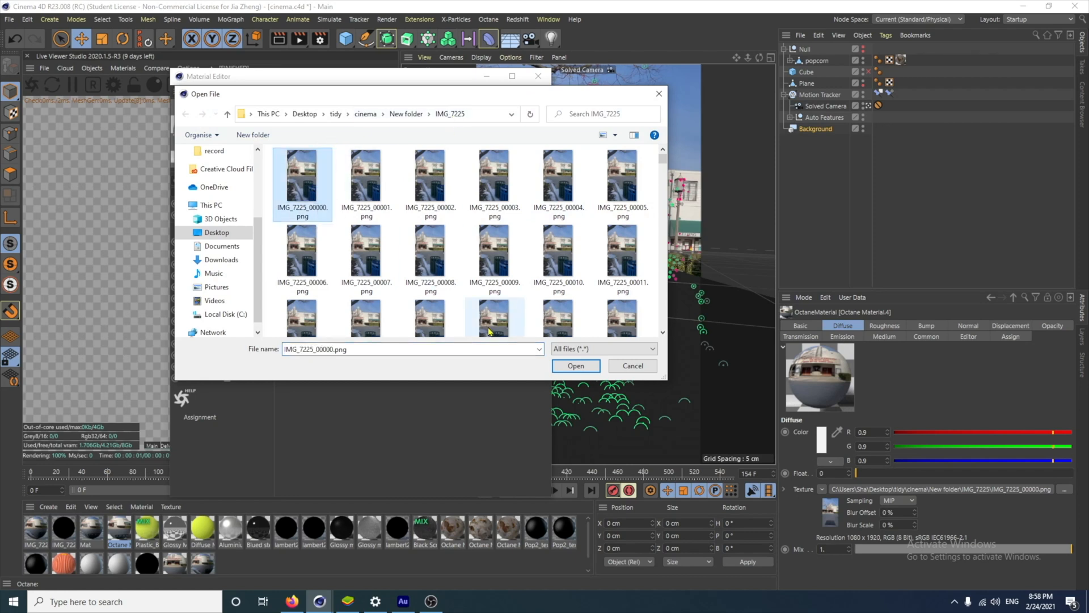
{"action": "left_click", "coordinate": [658, 94]}
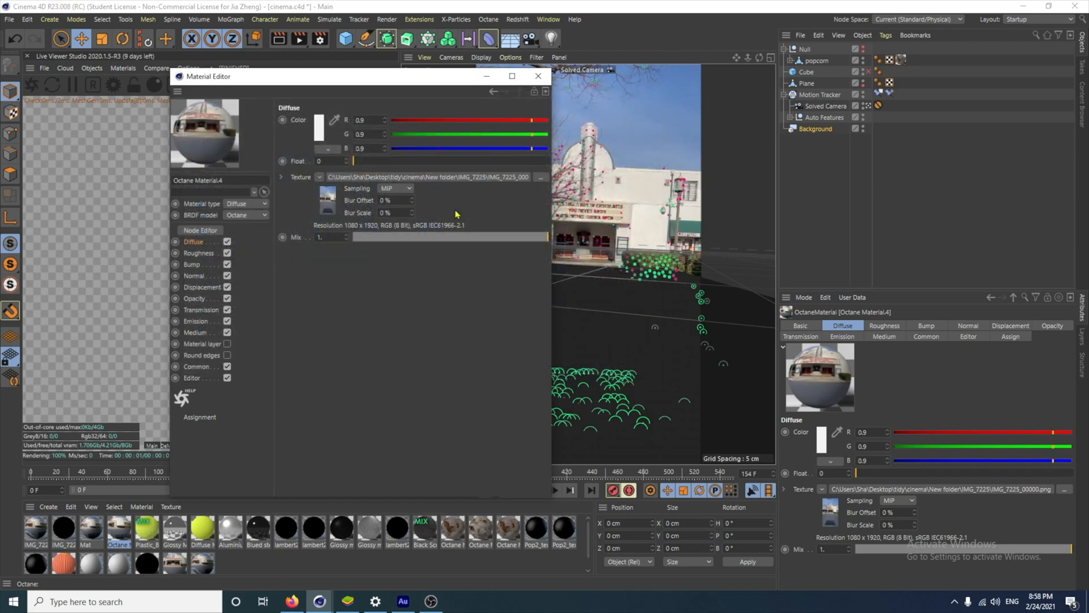
Examine the diffuse image's shader and animation settings and the Common and Editor options of Octane Material.4
{"action": "left_click", "coordinate": [331, 204]}
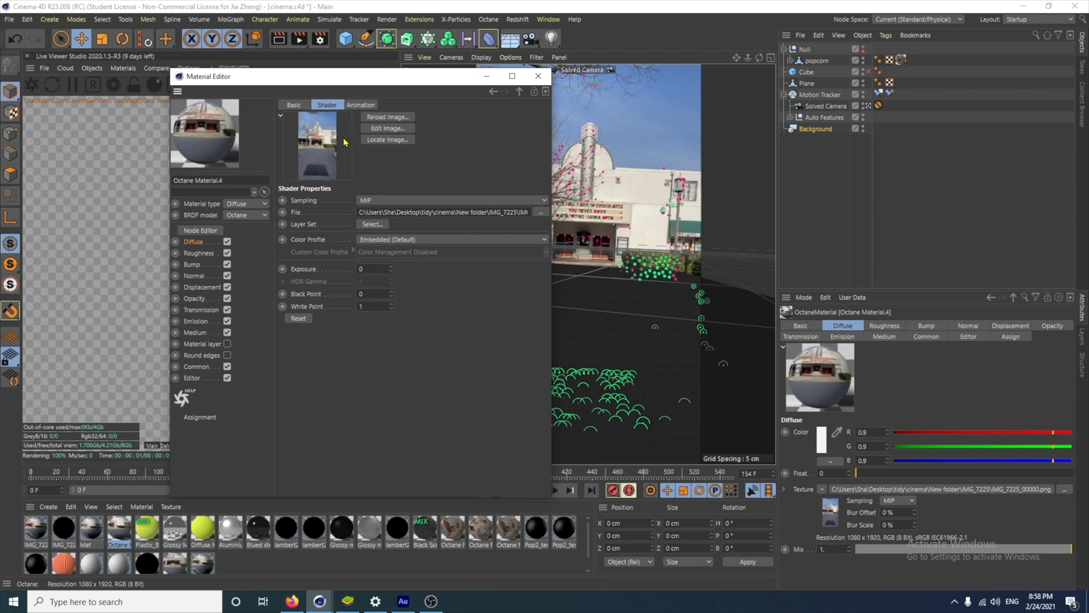
{"action": "left_click", "coordinate": [361, 106]}
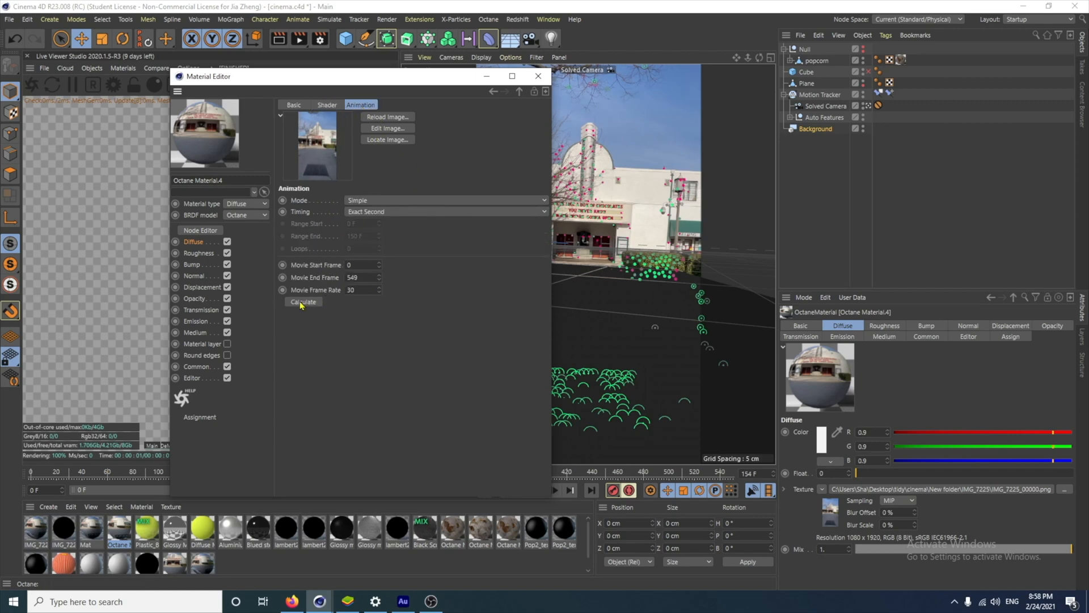
{"action": "left_click", "coordinate": [195, 367]}
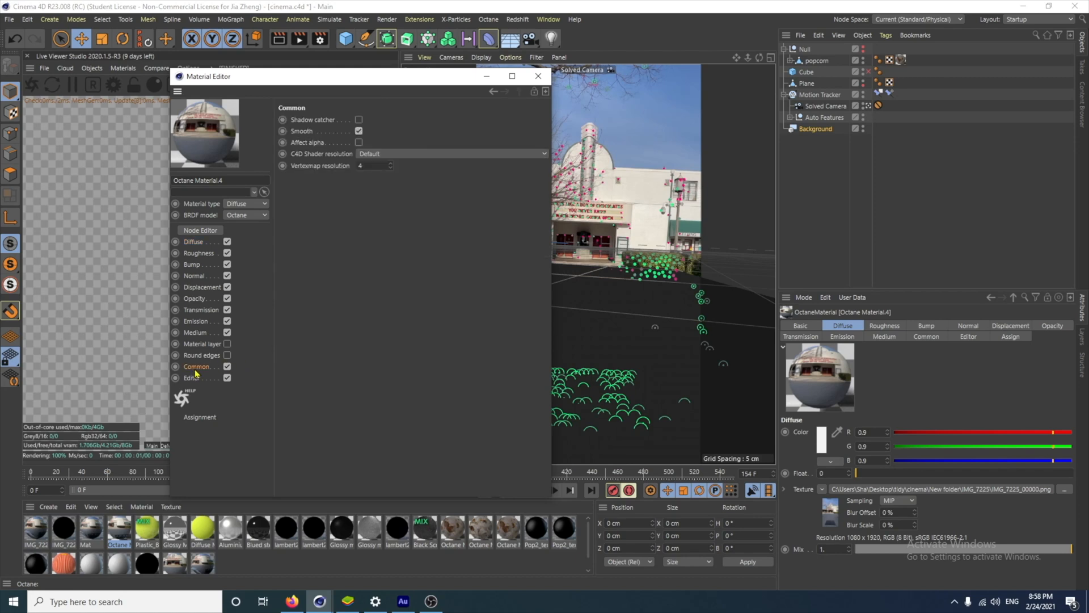
{"action": "left_click", "coordinate": [191, 379]}
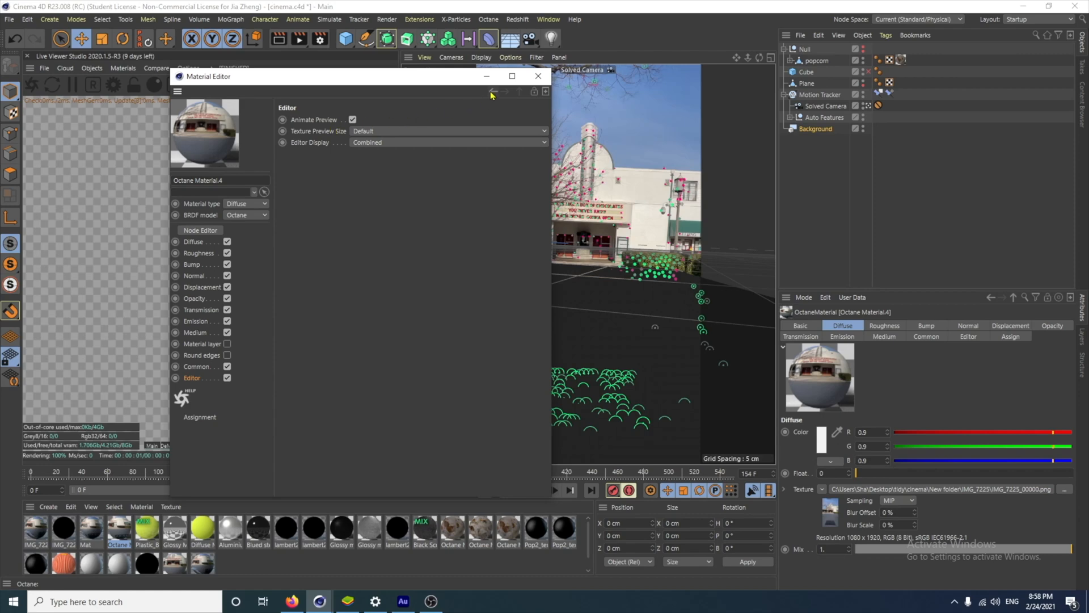
{"action": "left_click", "coordinate": [538, 76]}
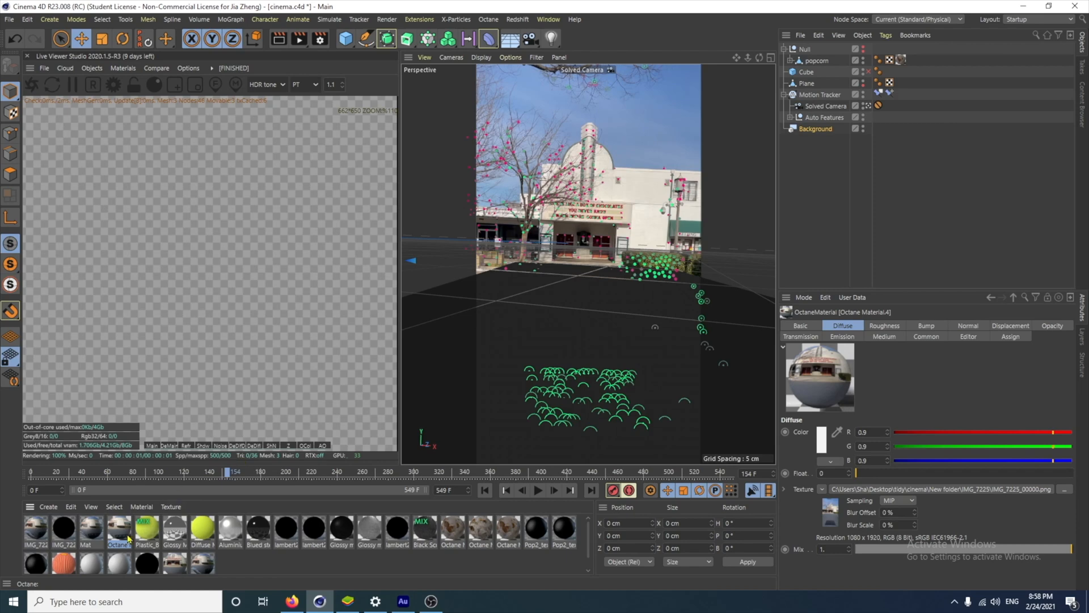
Apply Octane Material.4 to the Background object
{"action": "left_click_drag", "start_coordinate": [129, 539], "coordinate": [639, 244]}
{"action": "left_click_drag", "start_coordinate": [829, 134], "coordinate": [827, 131]}
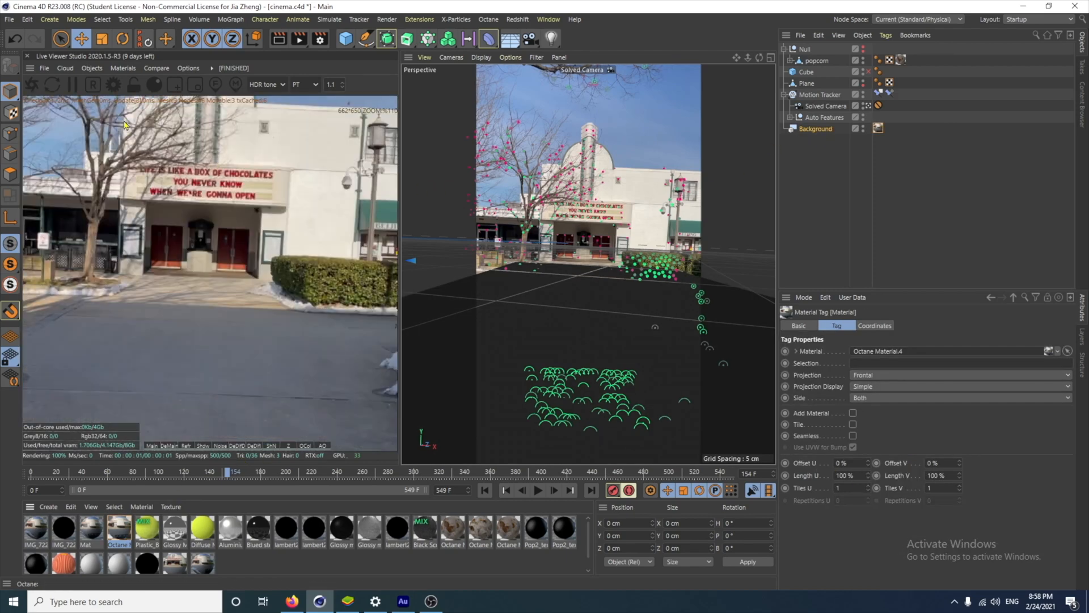
Open the Octane render settings, keep the Pathtracing kernel, and toggle its Keep environment and Alpha channel options
{"action": "left_click", "coordinate": [114, 83]}
{"action": "left_click_drag", "start_coordinate": [95, 12], "coordinate": [299, 128]}
{"action": "left_click", "coordinate": [239, 168]}
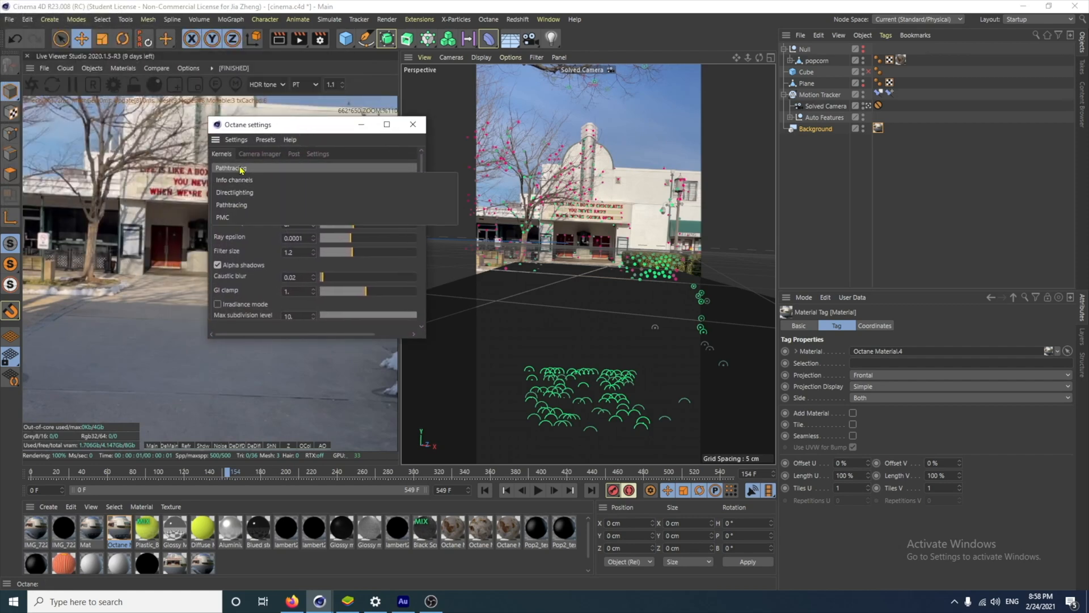
{"action": "left_click", "coordinate": [253, 170]}
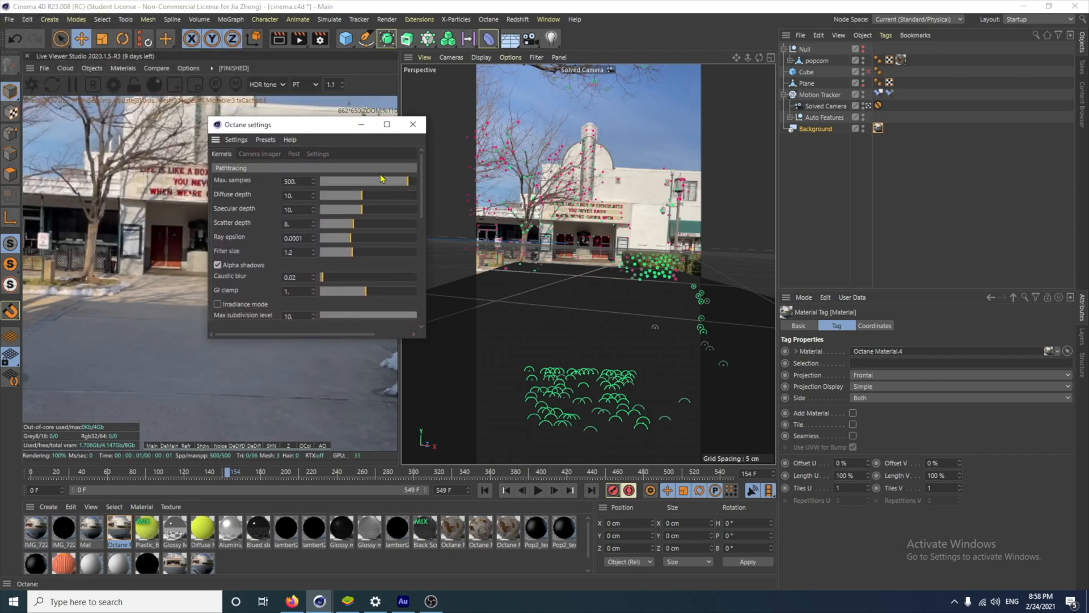
{"action": "scroll", "coordinate": [269, 247], "scroll_direction": "down", "scroll_amount": 4}
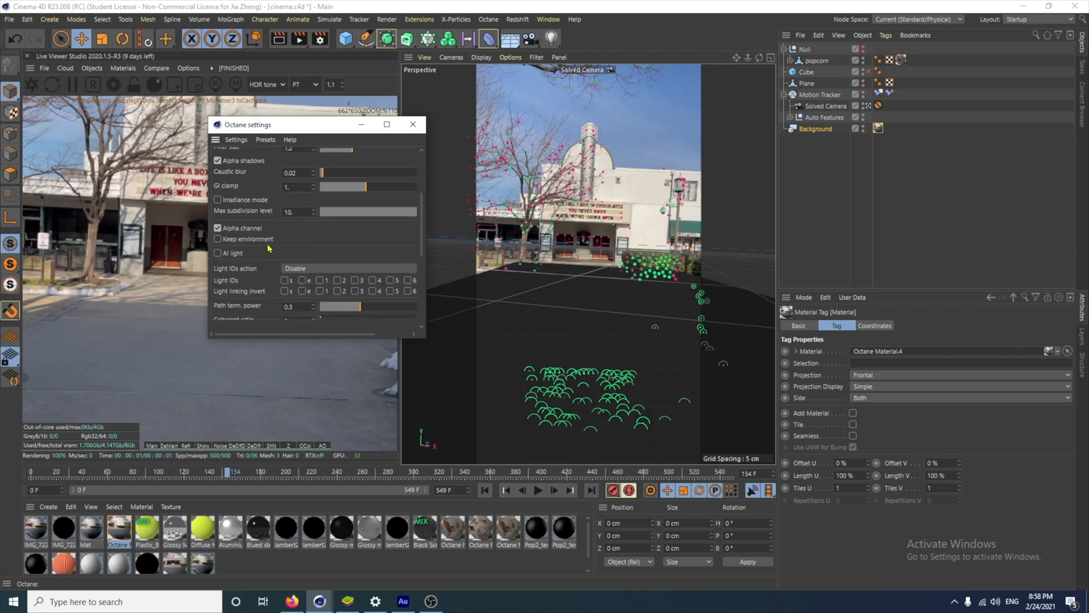
{"action": "left_click", "coordinate": [218, 229]}
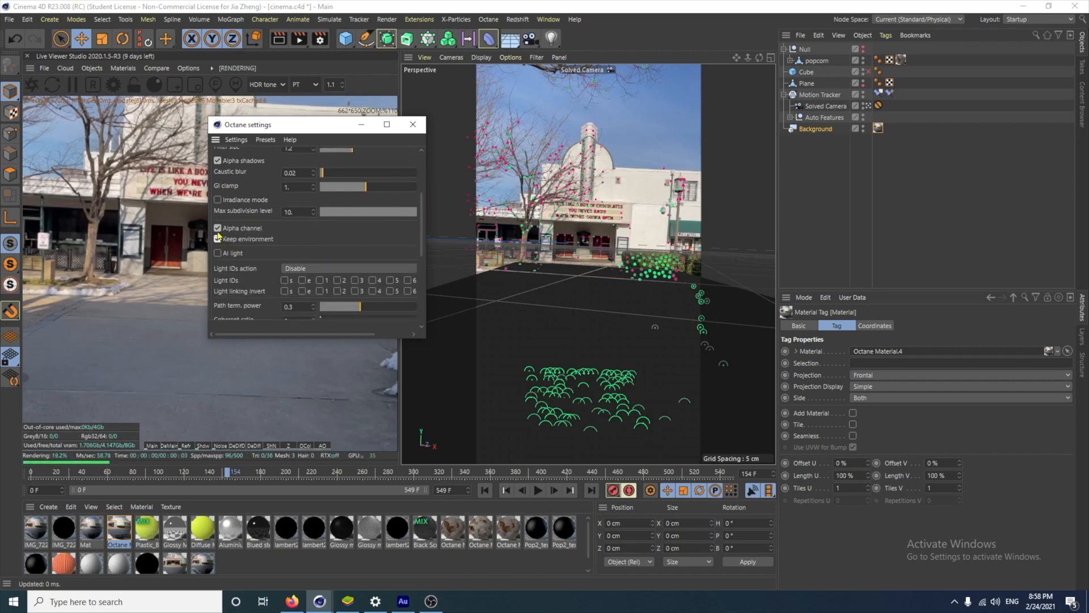
{"action": "left_click", "coordinate": [218, 239]}
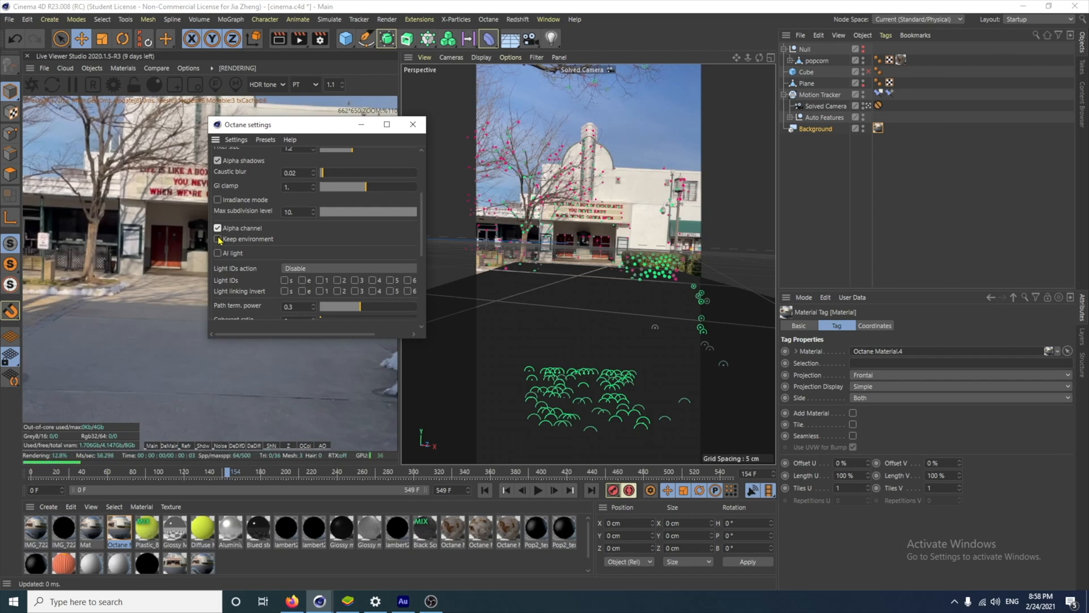
{"action": "left_click", "coordinate": [218, 228]}
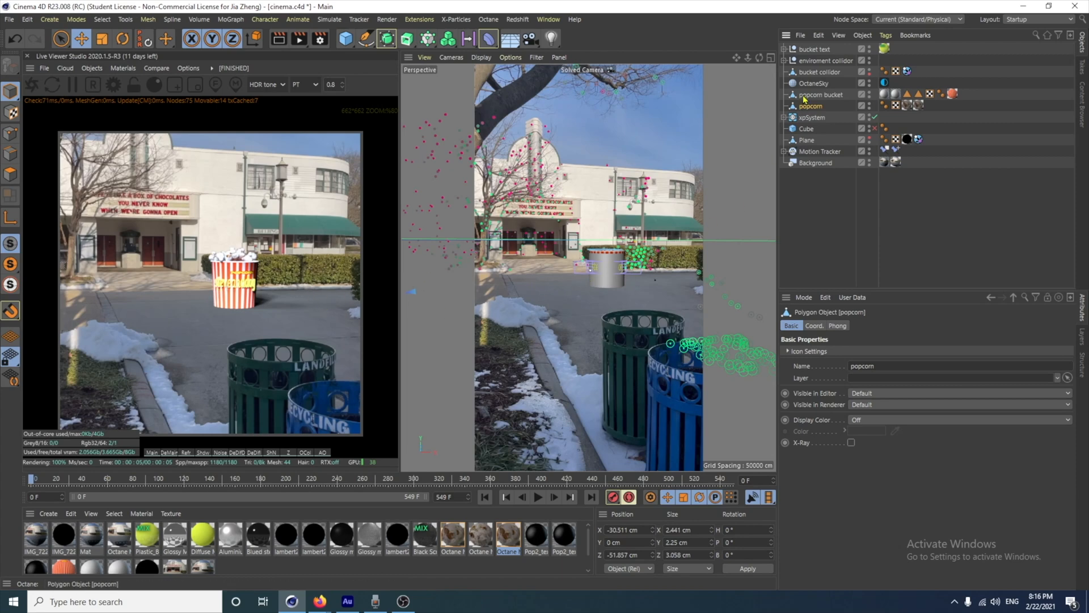
Add a MoText object and switch the viewport from the Solved Camera to the default camera to view it
{"action": "left_click", "coordinate": [816, 50]}
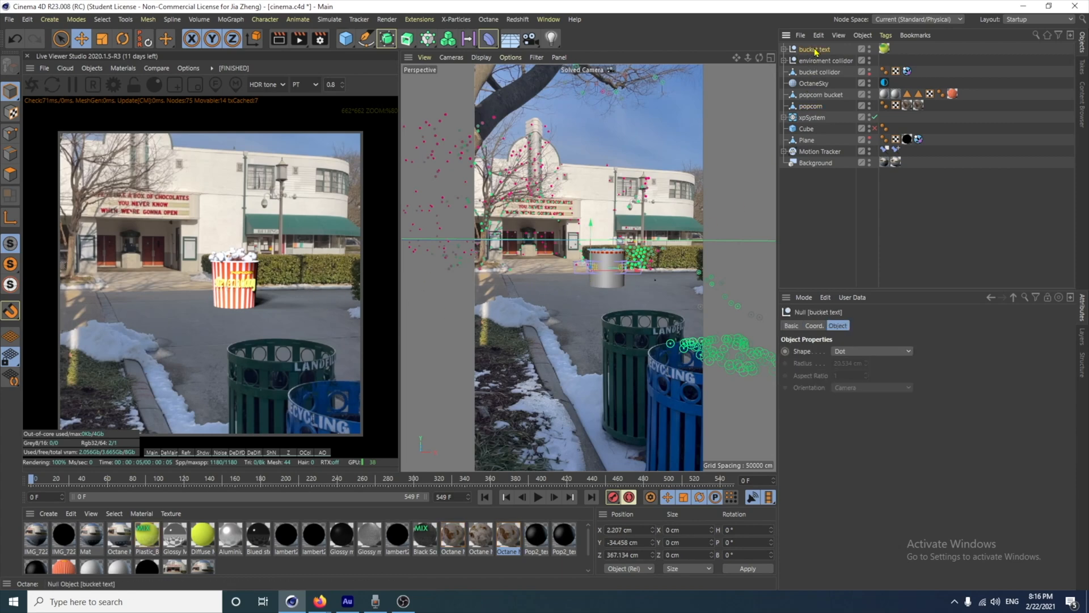
{"action": "left_click", "coordinate": [227, 20]}
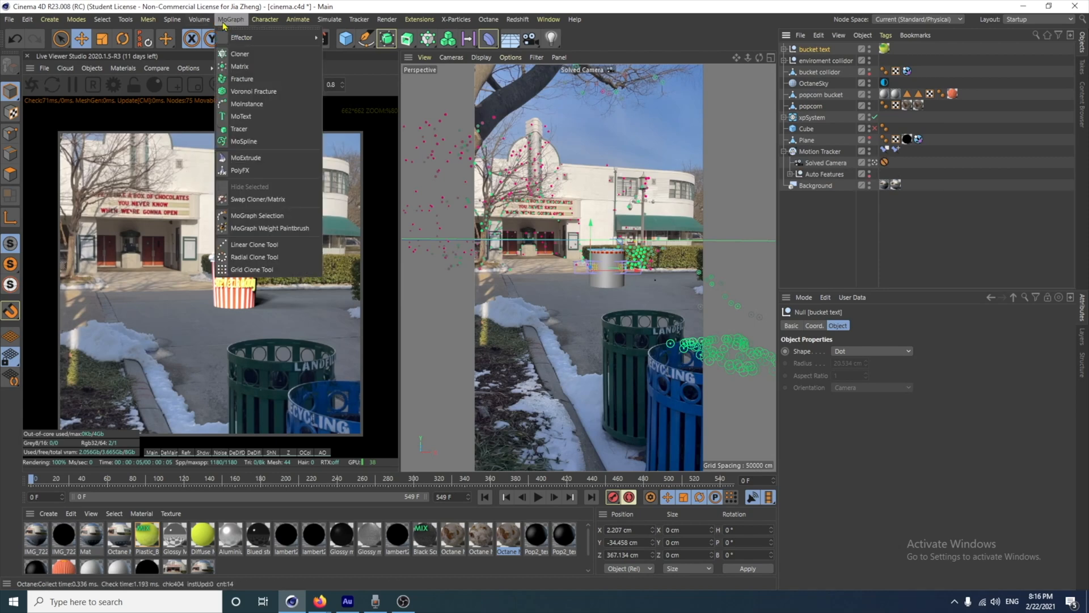
{"action": "left_click", "coordinate": [240, 116]}
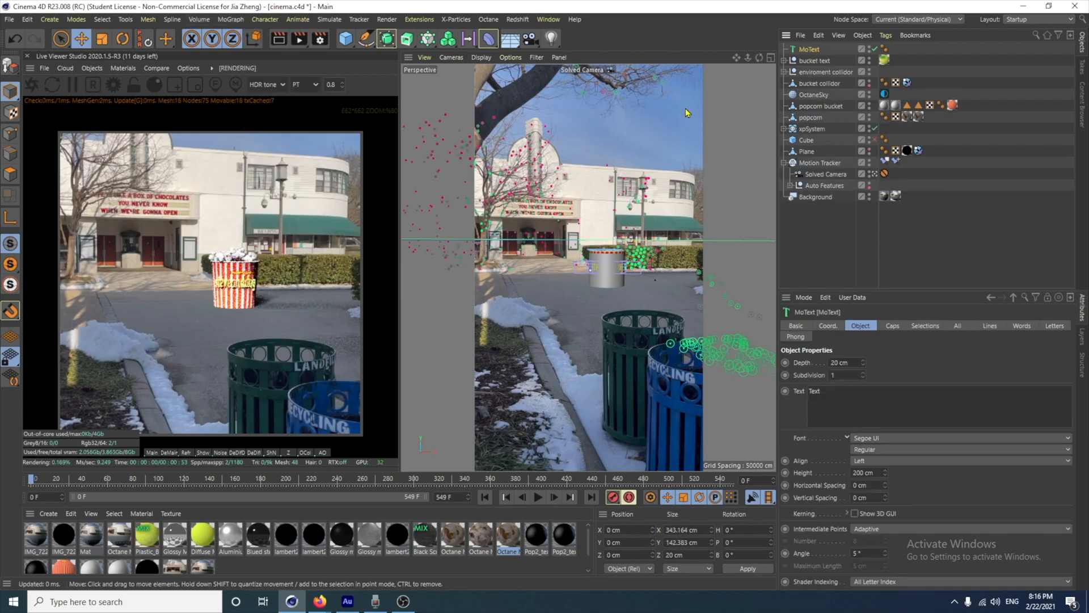
{"action": "left_click", "coordinate": [875, 174]}
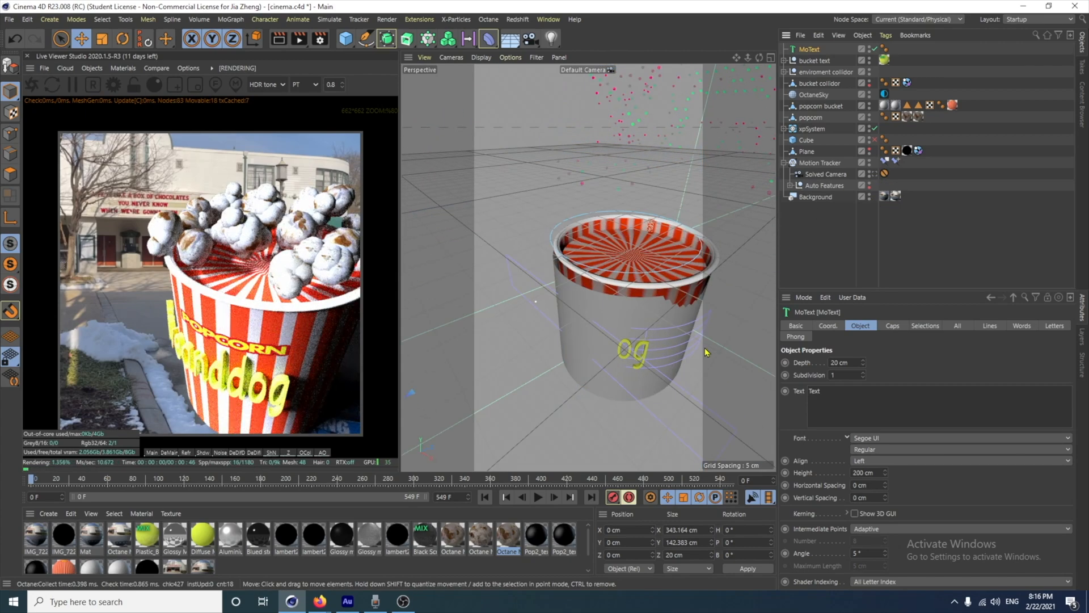
{"action": "scroll", "coordinate": [705, 339], "scroll_direction": "down", "scroll_amount": 10}
{"action": "middle_click_drag", "start_coordinate": [684, 412], "coordinate": [684, 361], "text": "alt"}
Set the MoText's text to "steveanddog" and its font to Sassoon Primary
{"action": "double_click", "coordinate": [814, 391]}
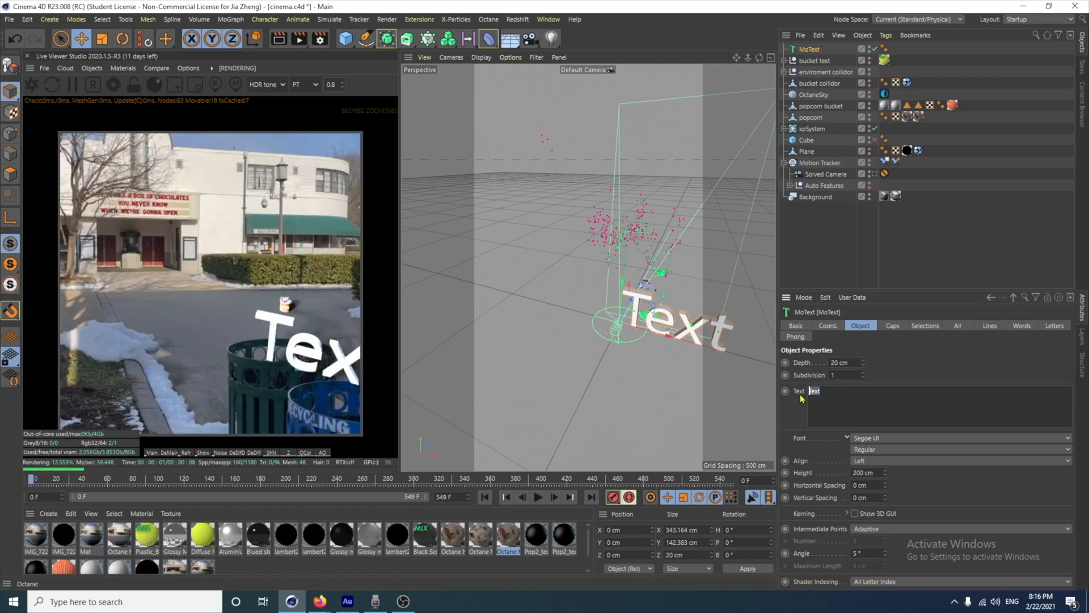
{"action": "type", "text": "stev"}
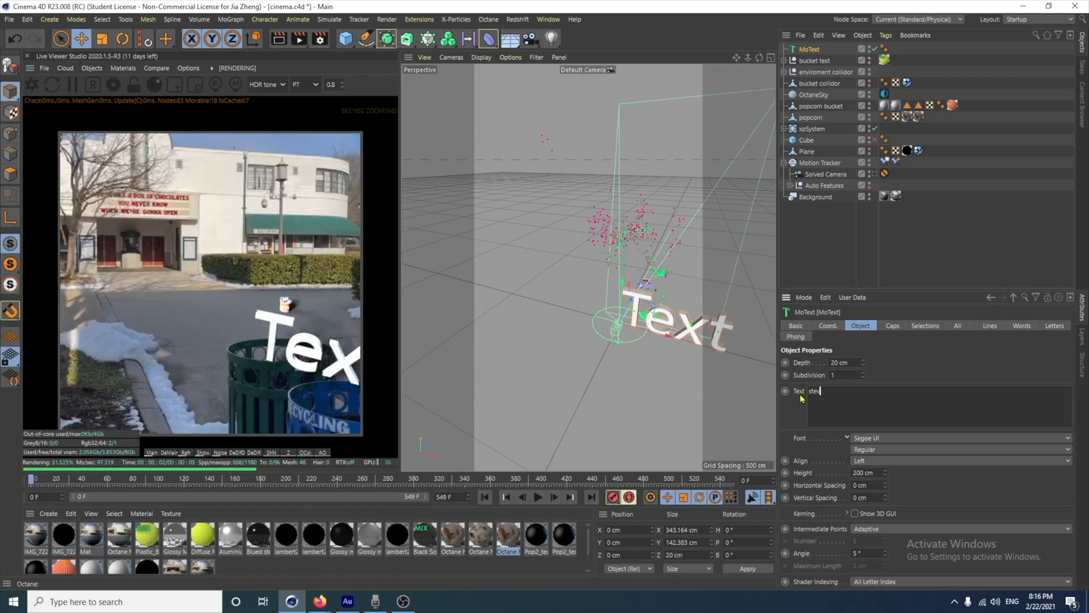
{"action": "type", "text": "eanddog"}
{"action": "key", "text": "Return"}
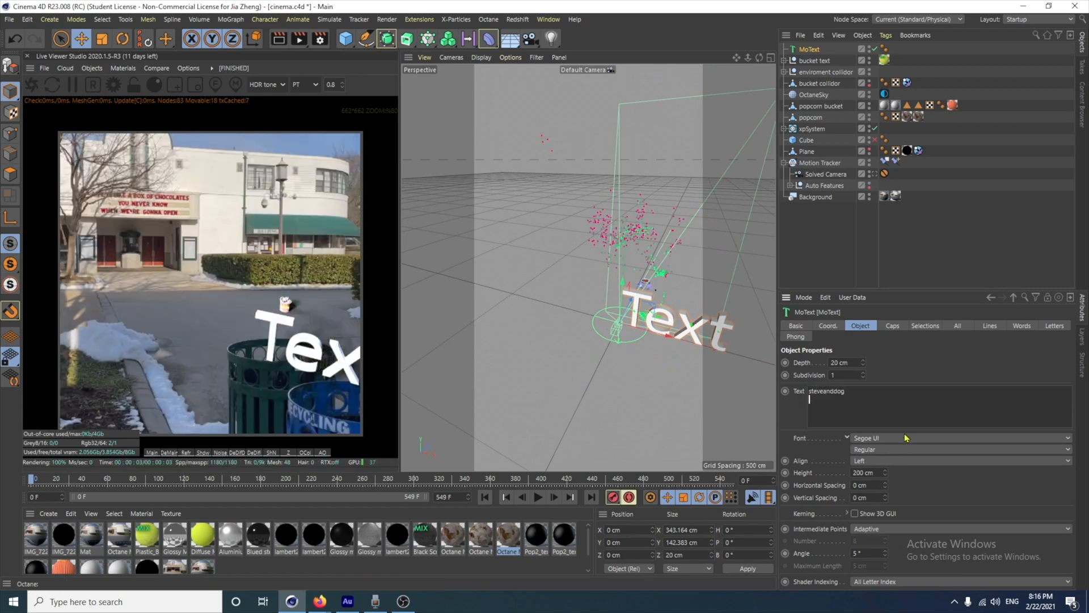
{"action": "scroll", "coordinate": [906, 438], "scroll_direction": "up", "scroll_amount": 1}
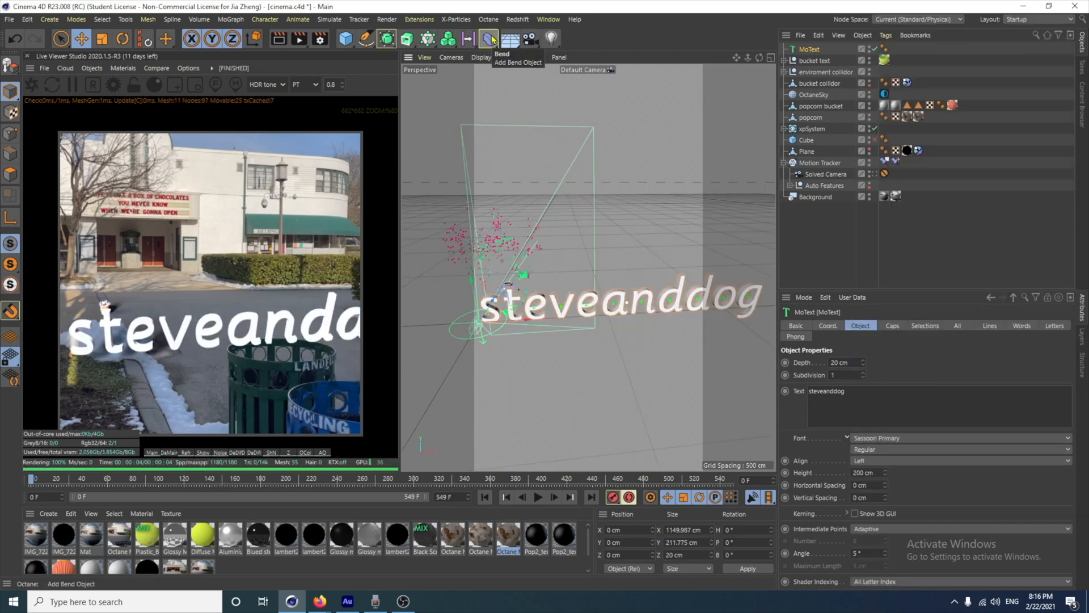
Add a Wrap deformer as a child of the MoText and fit it to its parent
{"action": "left_click", "coordinate": [492, 39]}
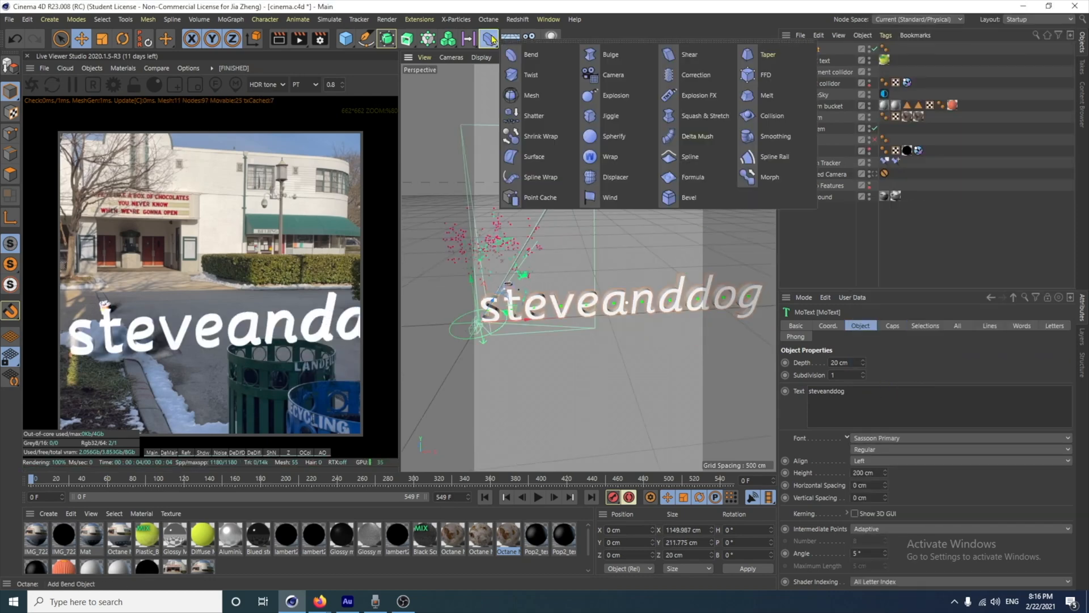
{"action": "left_click", "coordinate": [609, 157]}
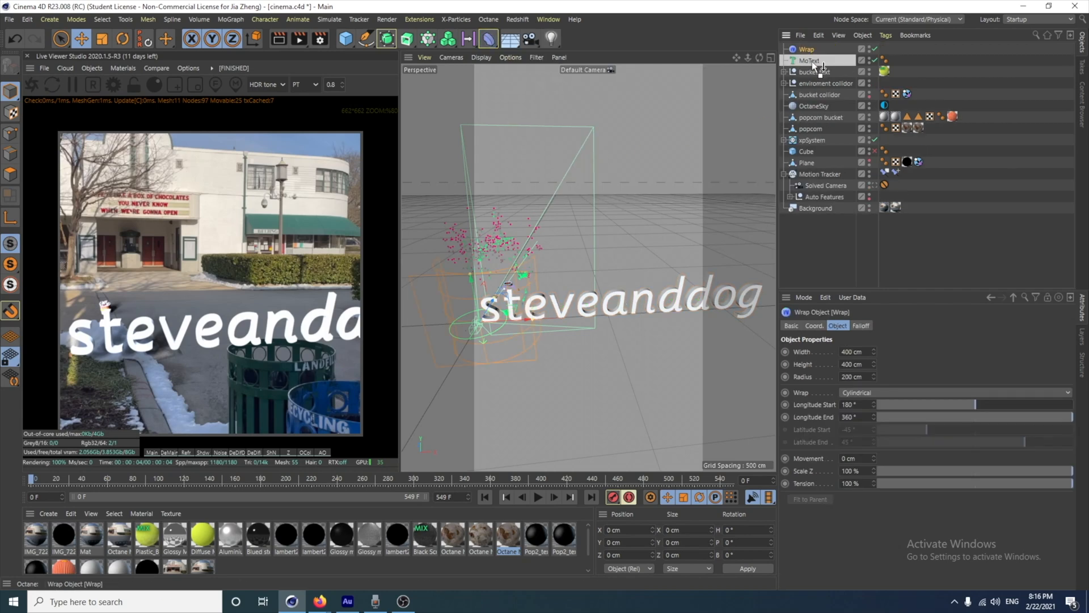
{"action": "left_click_drag", "start_coordinate": [812, 61], "coordinate": [812, 63]}
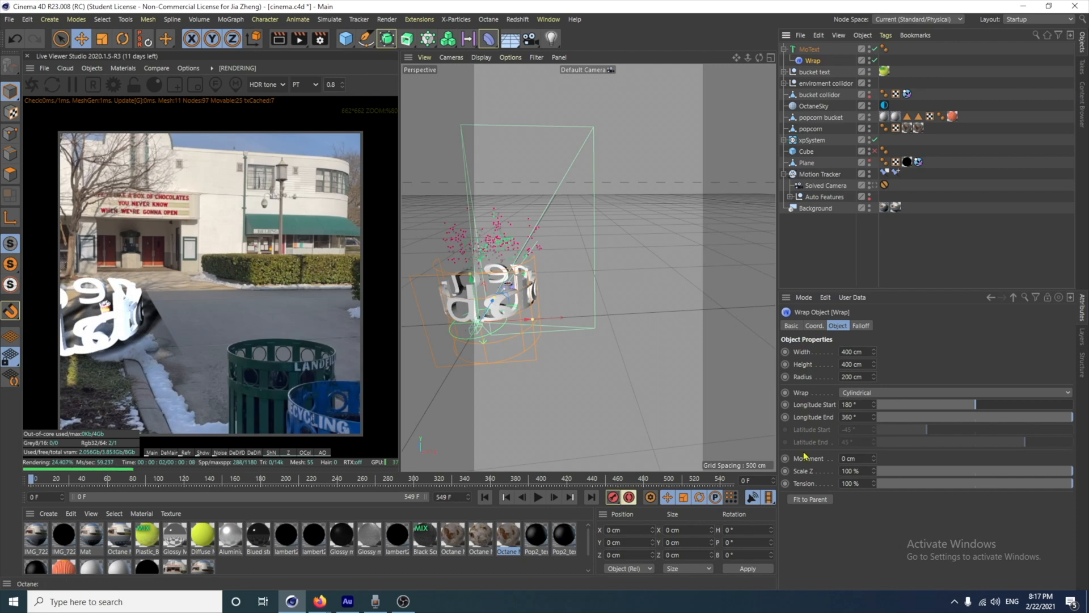
{"action": "left_click", "coordinate": [810, 498]}
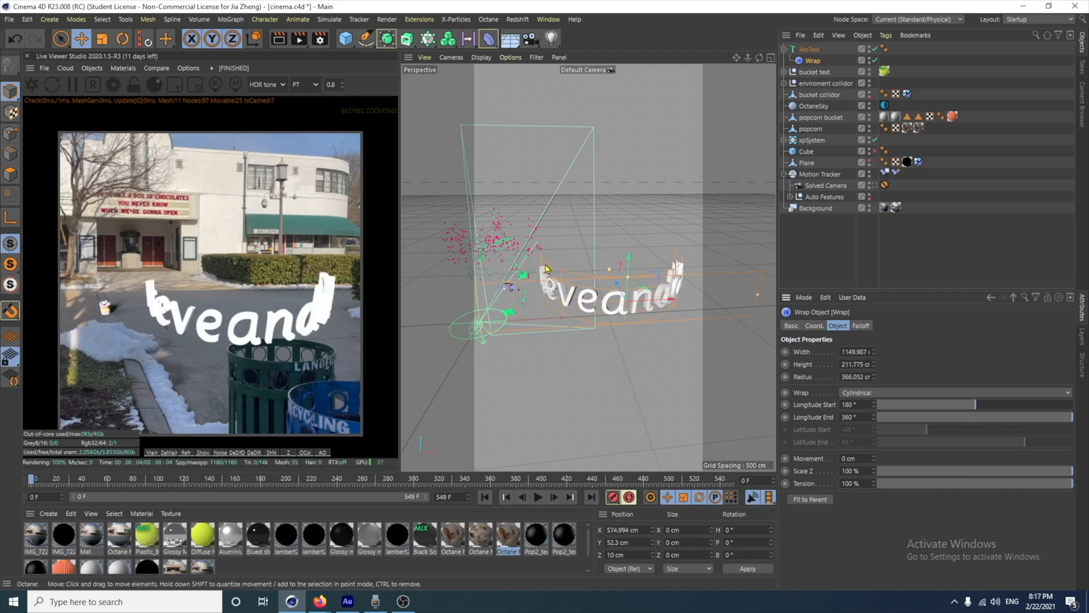
Set the Wrap deformer's tension to 79% to loosen the curve of the text
{"action": "left_click_drag", "start_coordinate": [625, 347], "coordinate": [659, 377], "text": "alt"}
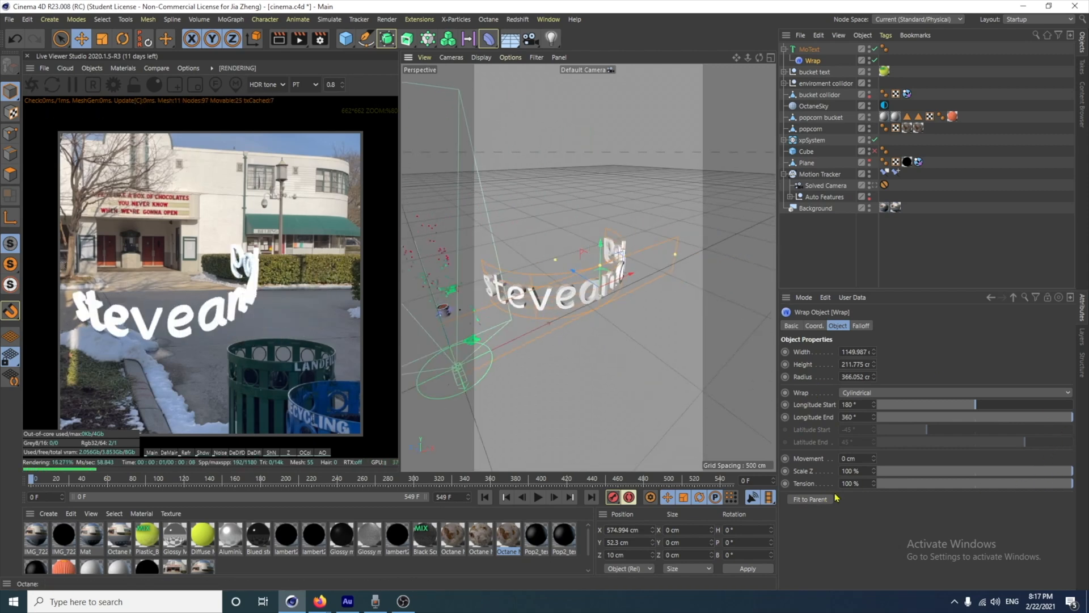
{"action": "left_click_drag", "start_coordinate": [1071, 484], "coordinate": [1033, 496]}
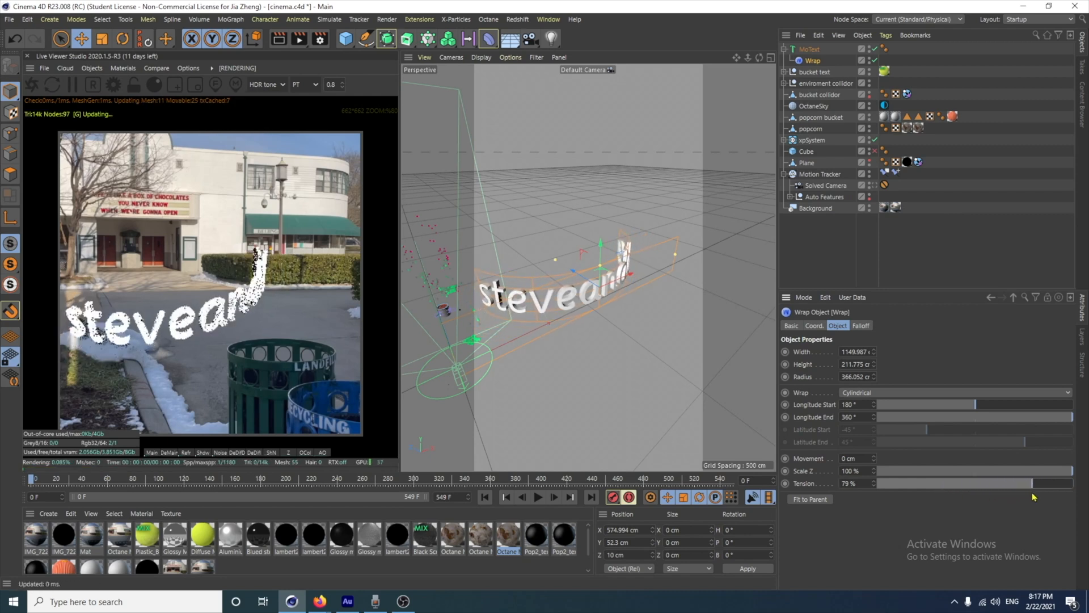
{"action": "left_click_drag", "start_coordinate": [596, 356], "coordinate": [621, 346], "text": "alt"}
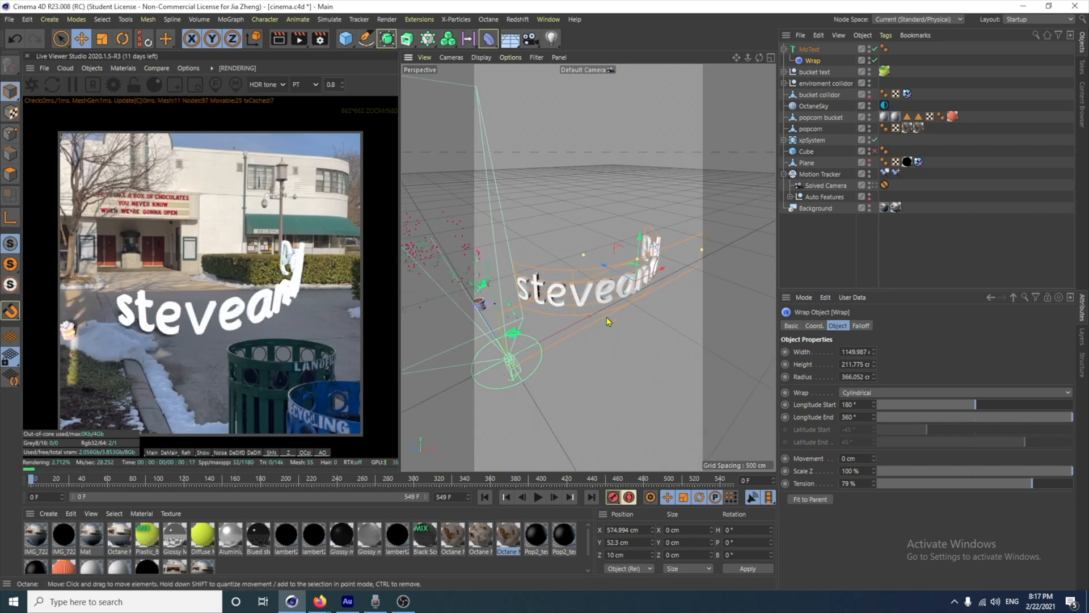
Scale the MoText down to a 69 cm text height and move it toward the popcorn bucket
{"action": "left_click", "coordinate": [102, 39]}
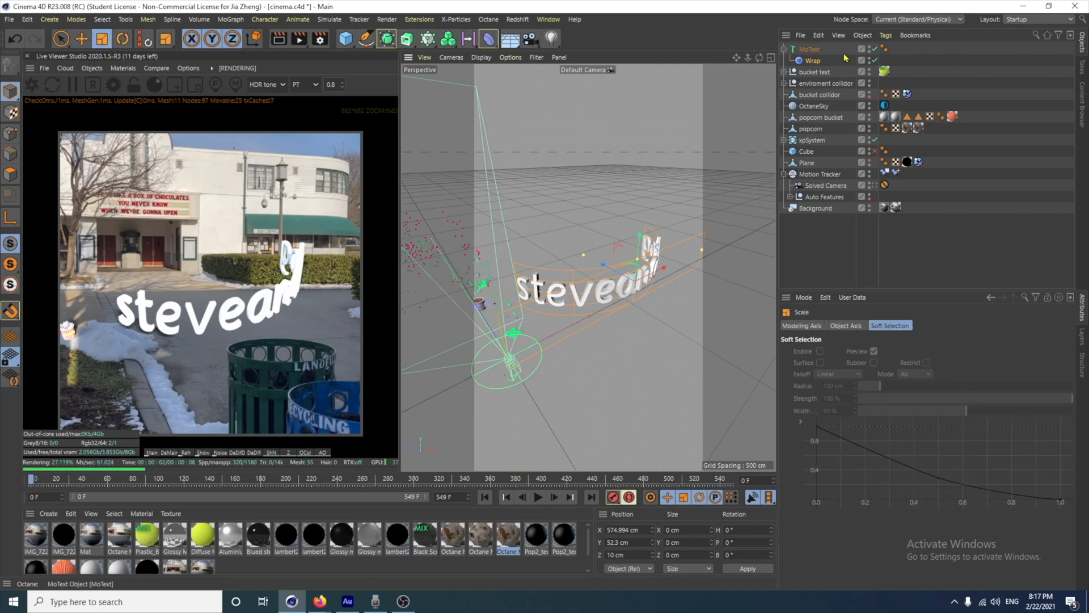
{"action": "left_click", "coordinate": [810, 49]}
{"action": "left_click_drag", "start_coordinate": [700, 301], "coordinate": [463, 423]}
{"action": "key", "text": "e"}
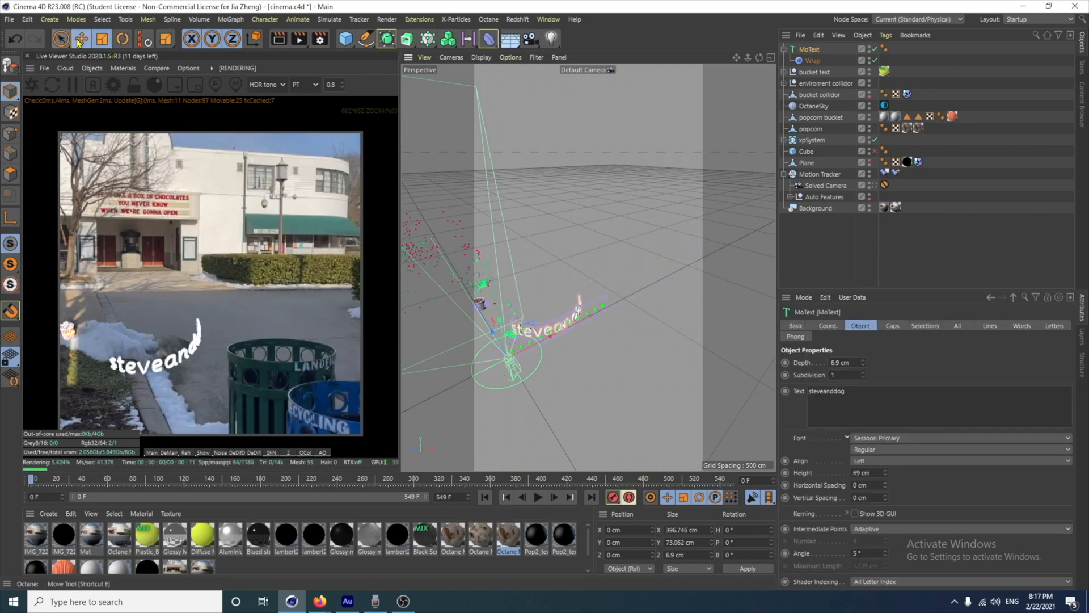
{"action": "left_click_drag", "start_coordinate": [483, 345], "coordinate": [461, 318]}
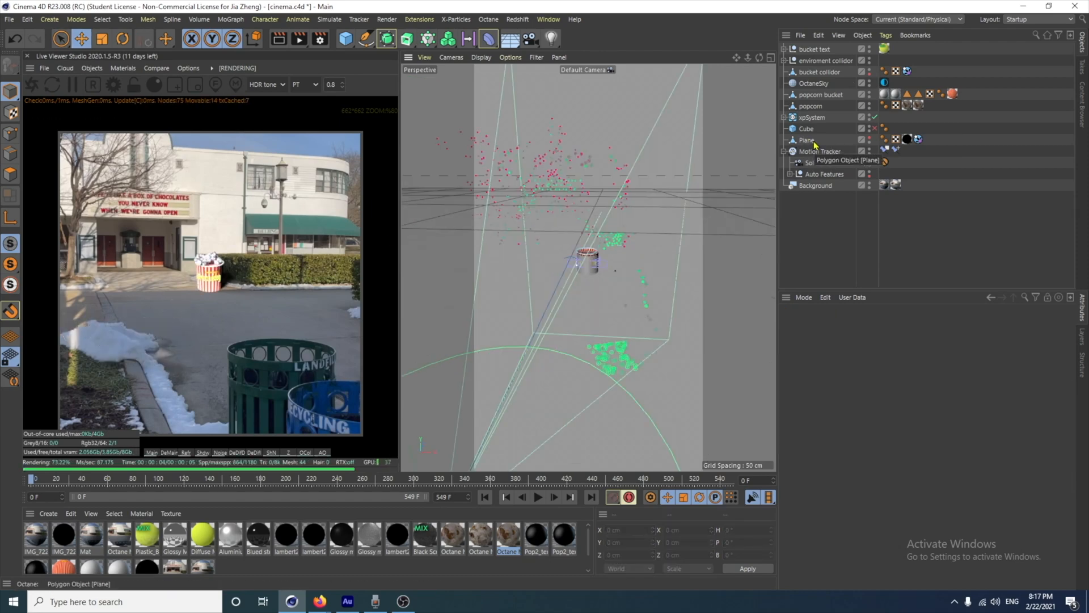
Add a Sphere with a 20 cm radius and 9 segments, placed near the solved camera at about -89.5 cm in Z
{"action": "right_click_drag", "start_coordinate": [661, 267], "coordinate": [656, 341], "text": "alt"}
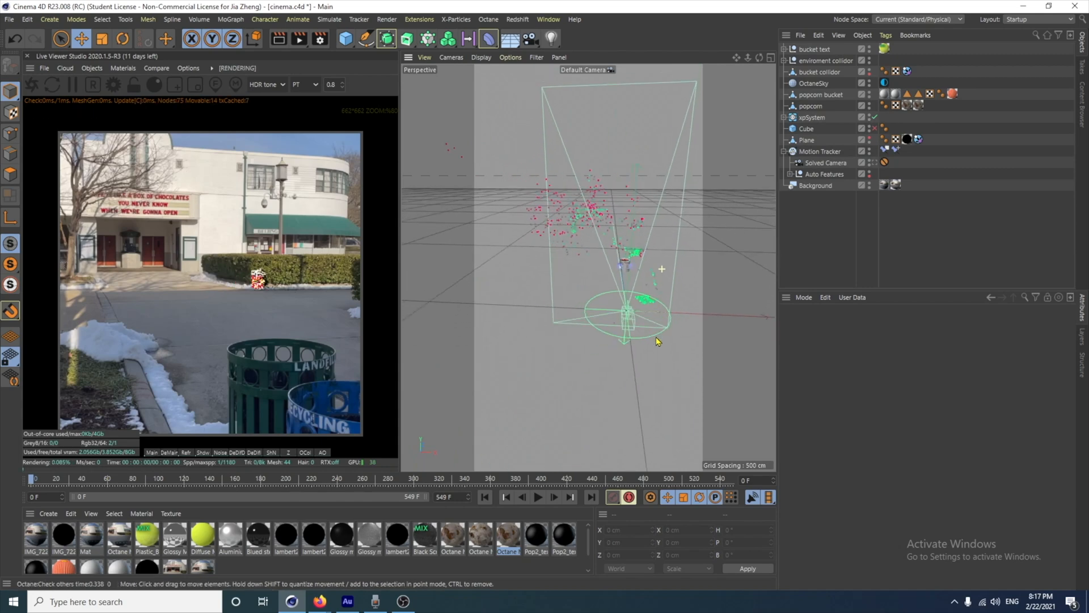
{"action": "left_click_drag", "start_coordinate": [656, 340], "coordinate": [688, 338], "text": "alt"}
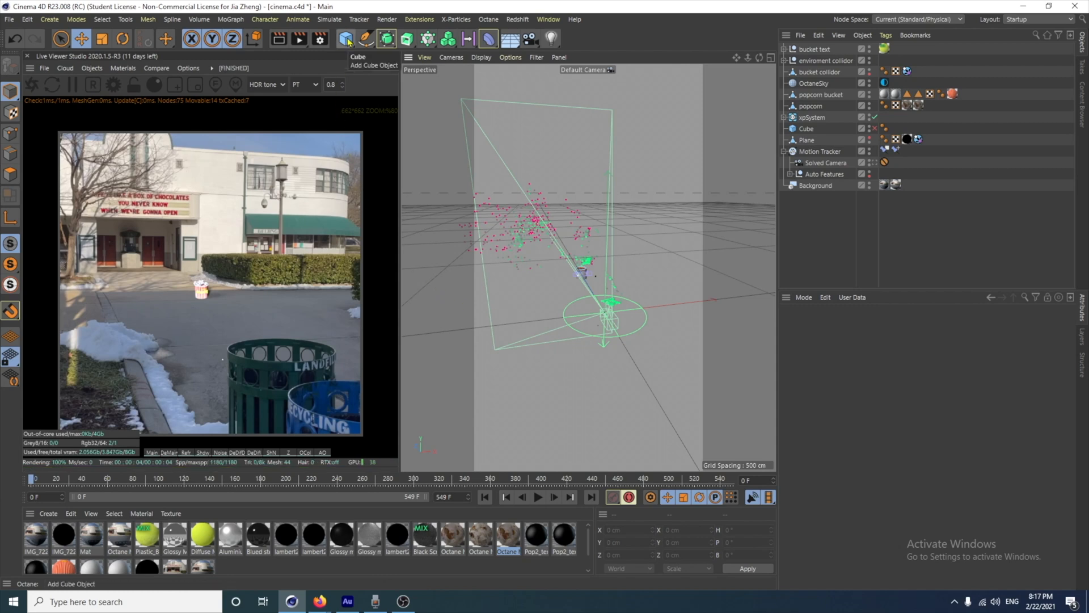
{"action": "left_click", "coordinate": [347, 40]}
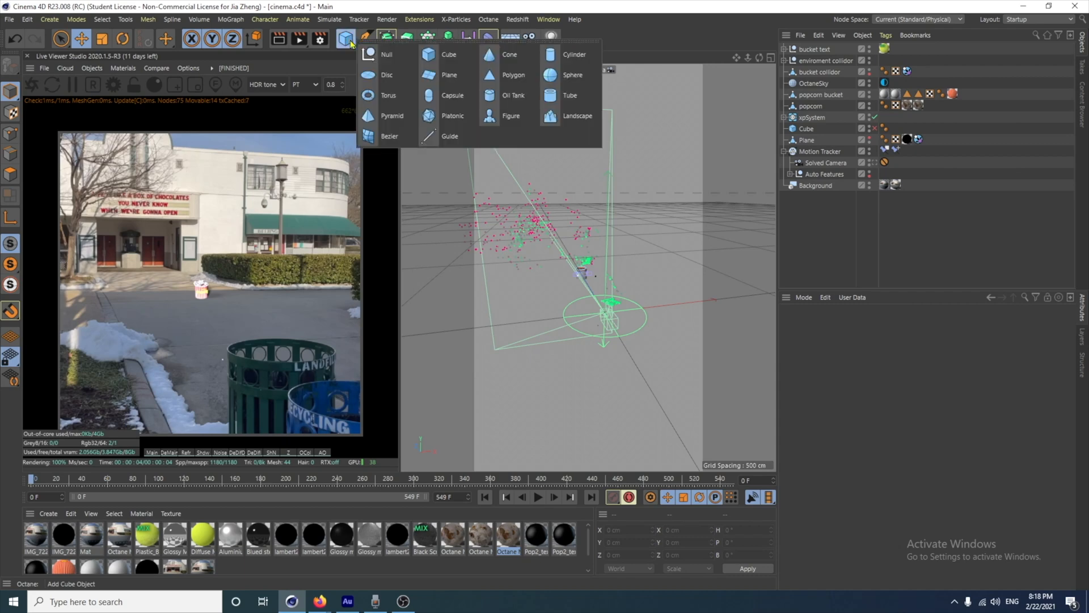
{"action": "left_click", "coordinate": [565, 75]}
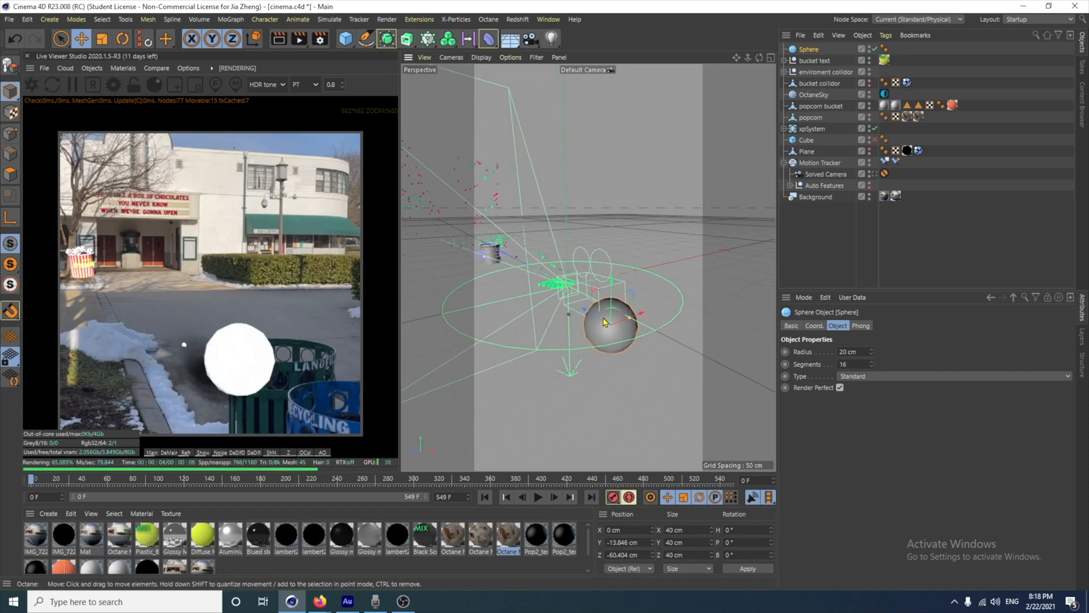
{"action": "left_click_drag", "start_coordinate": [871, 365], "coordinate": [871, 380]}
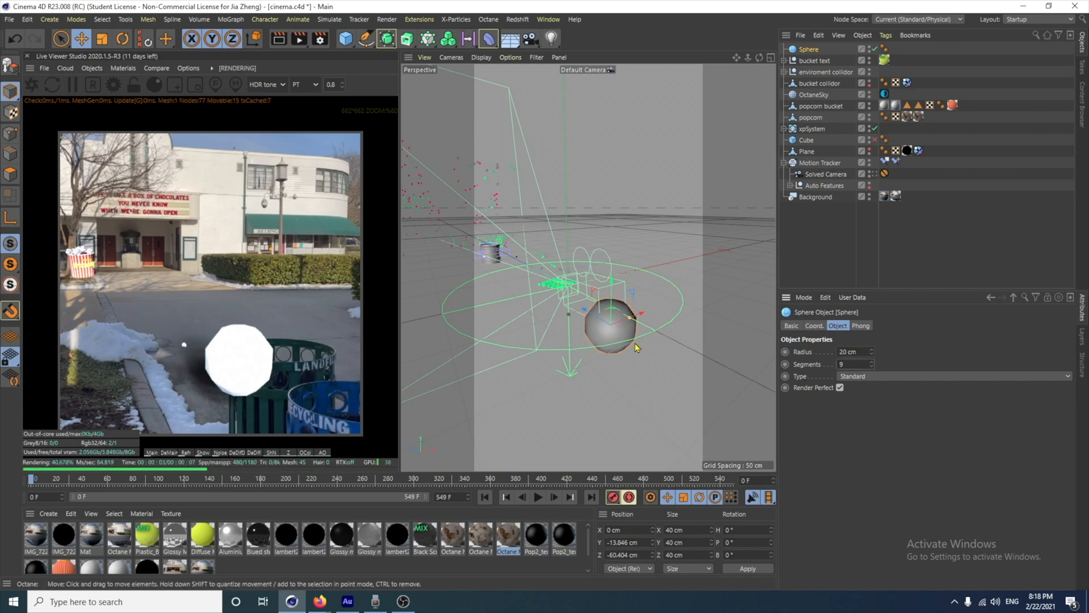
{"action": "left_click_drag", "start_coordinate": [605, 333], "coordinate": [657, 351], "text": "alt"}
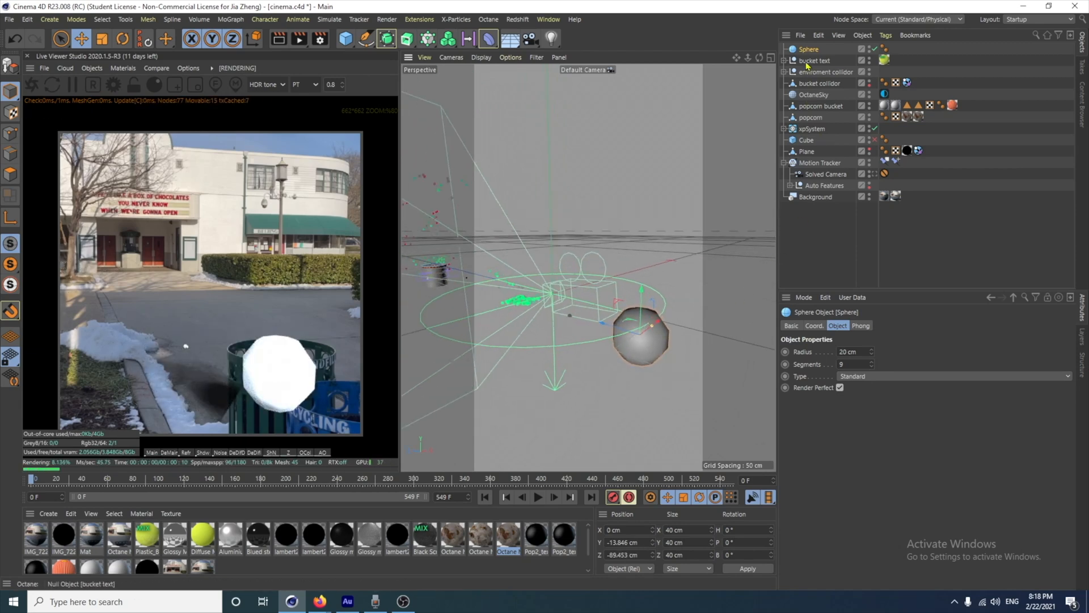
Copy the Sphere and paste three duplicates of it
{"action": "key", "text": "ctrl+c"}
{"action": "key", "text": "ctrl+v"}
{"action": "key", "text": "ctrl+v"}
{"action": "key", "text": "ctrl+v"}
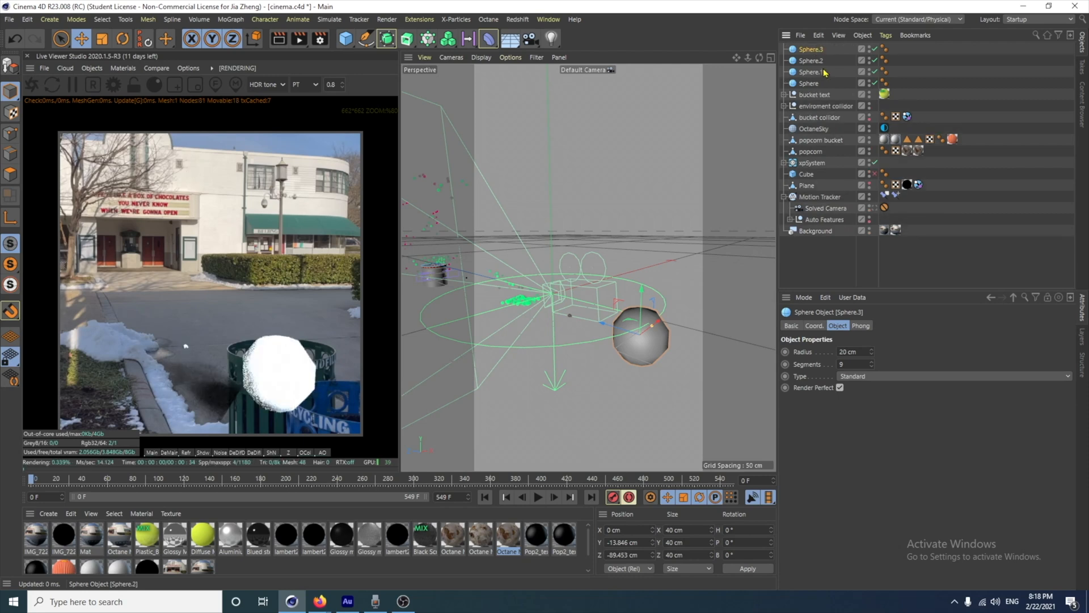
Move Sphere.1 along Z to about -105 cm so it partly overlaps the original sphere
{"action": "left_click", "coordinate": [811, 72]}
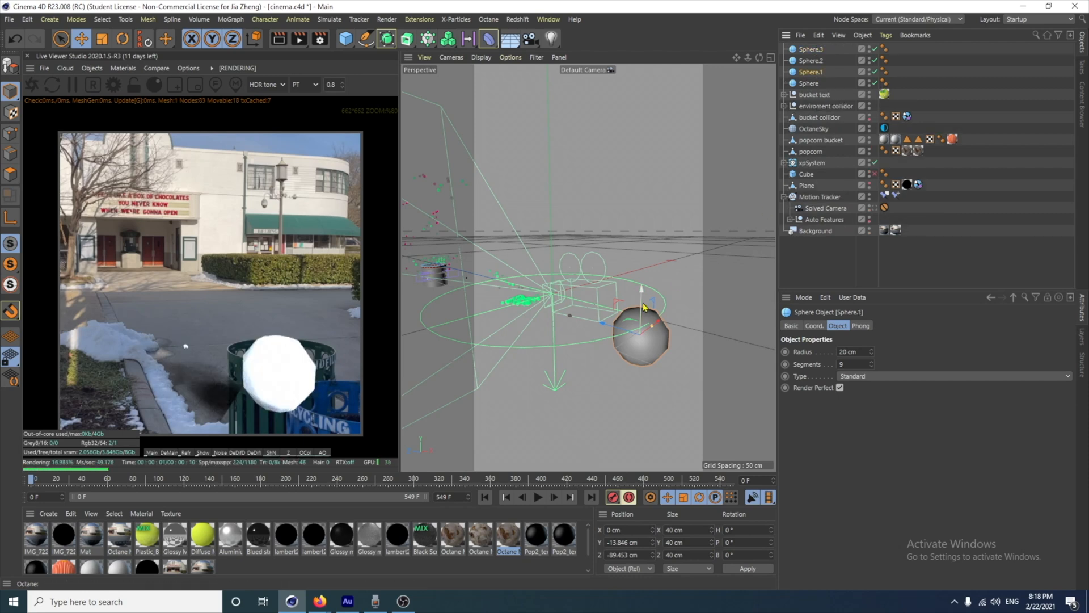
{"action": "left_click_drag", "start_coordinate": [668, 346], "coordinate": [687, 362], "text": "alt"}
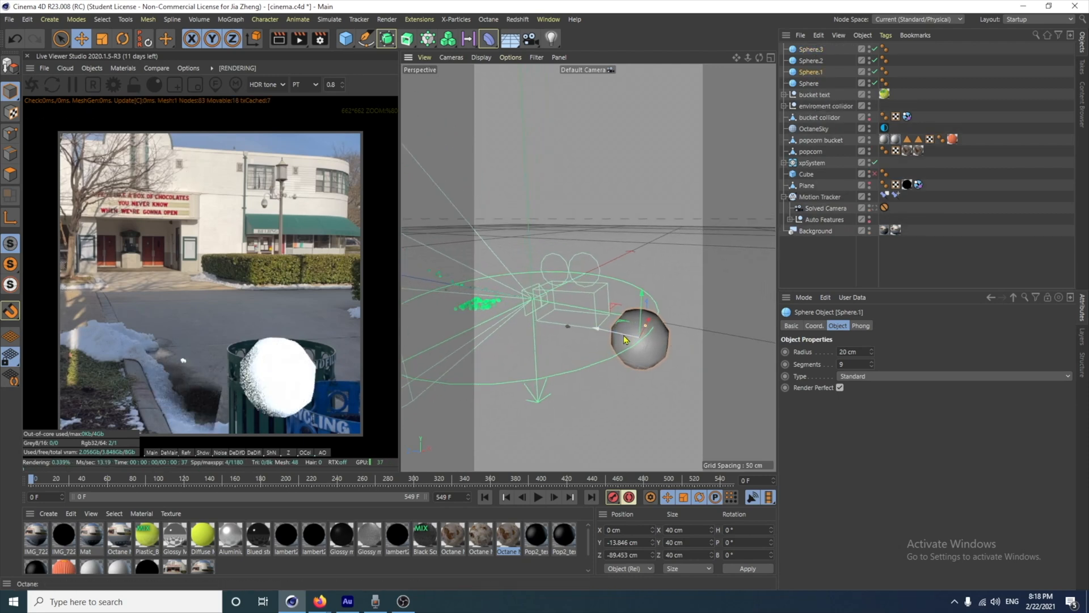
{"action": "left_click_drag", "start_coordinate": [619, 333], "coordinate": [642, 338]}
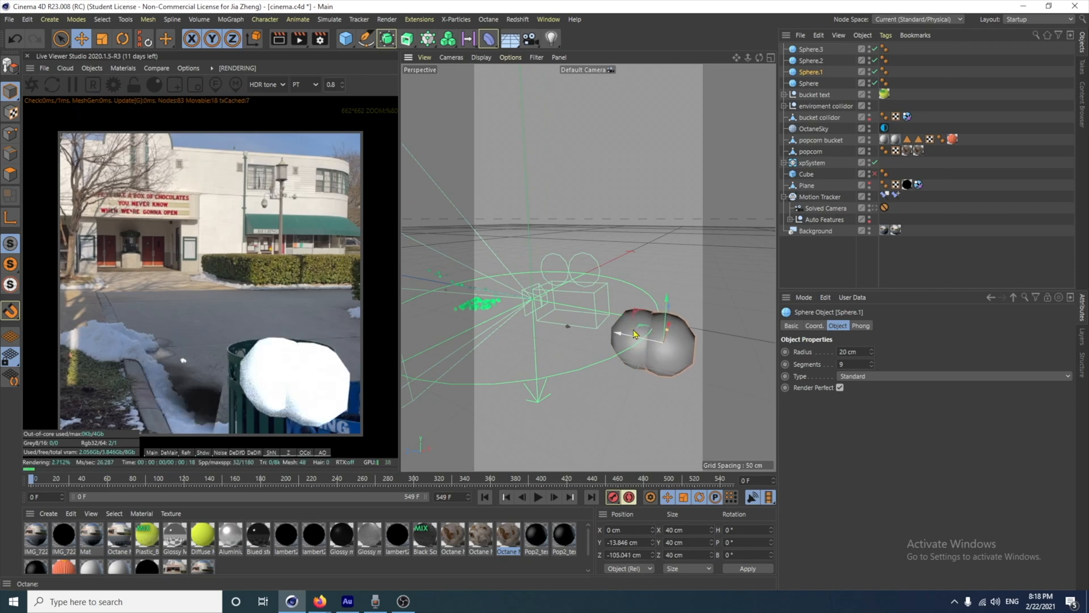
Scale Sphere.1 down uniformly to about 32.4 cm
{"action": "left_click", "coordinate": [105, 40]}
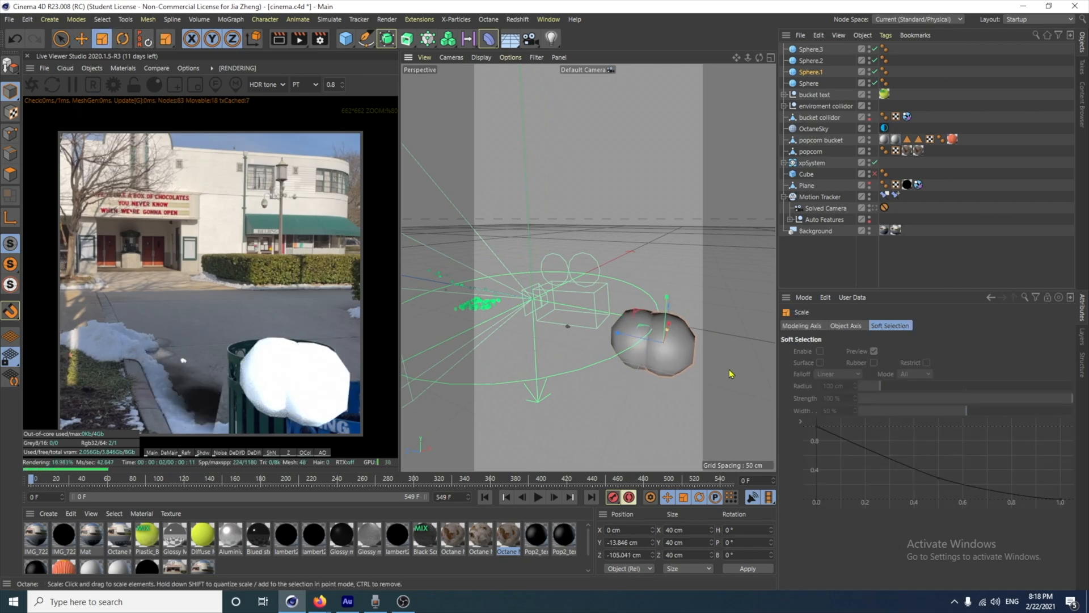
{"action": "left_click_drag", "start_coordinate": [731, 374], "coordinate": [671, 420]}
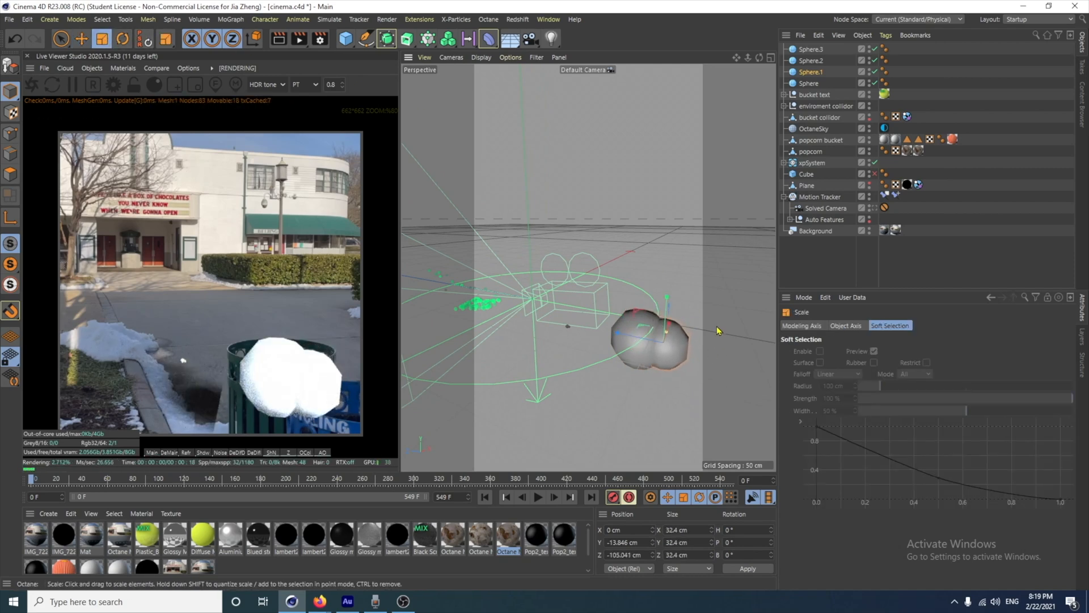
Move Sphere.2 to about X 7.6 cm and Z -97.4 cm, and scale it uniformly to about 37.4 cm
{"action": "left_click", "coordinate": [806, 62]}
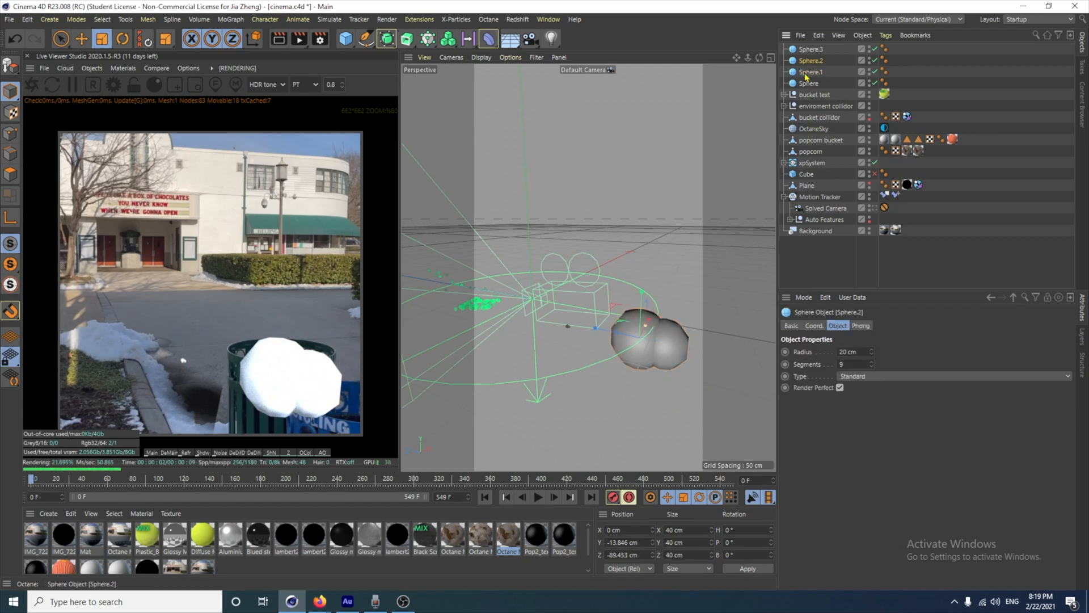
{"action": "left_click", "coordinate": [82, 39]}
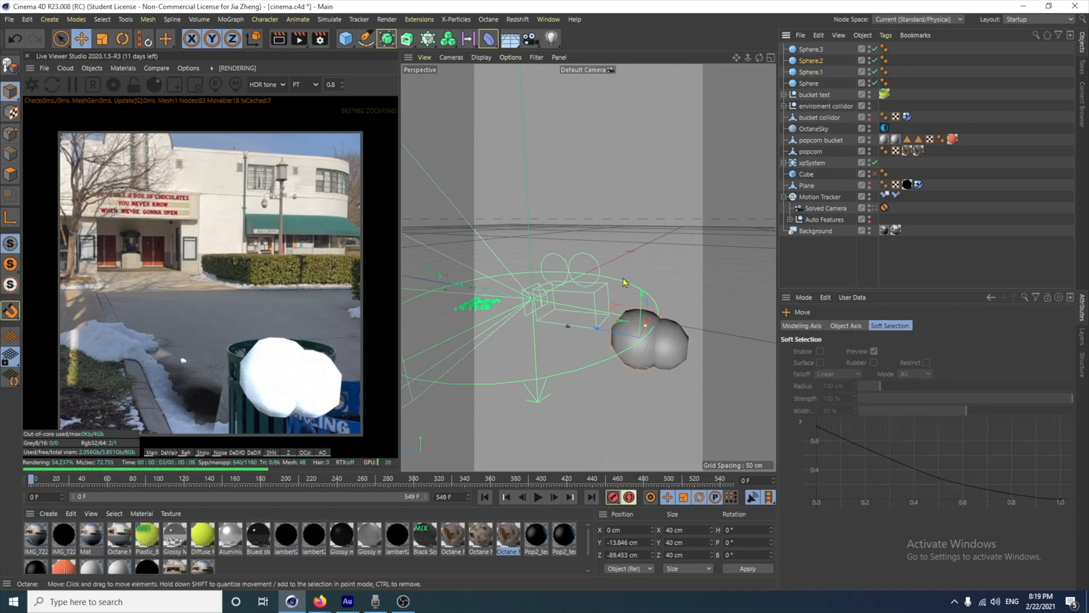
{"action": "left_click_drag", "start_coordinate": [659, 359], "coordinate": [624, 400], "text": "alt"}
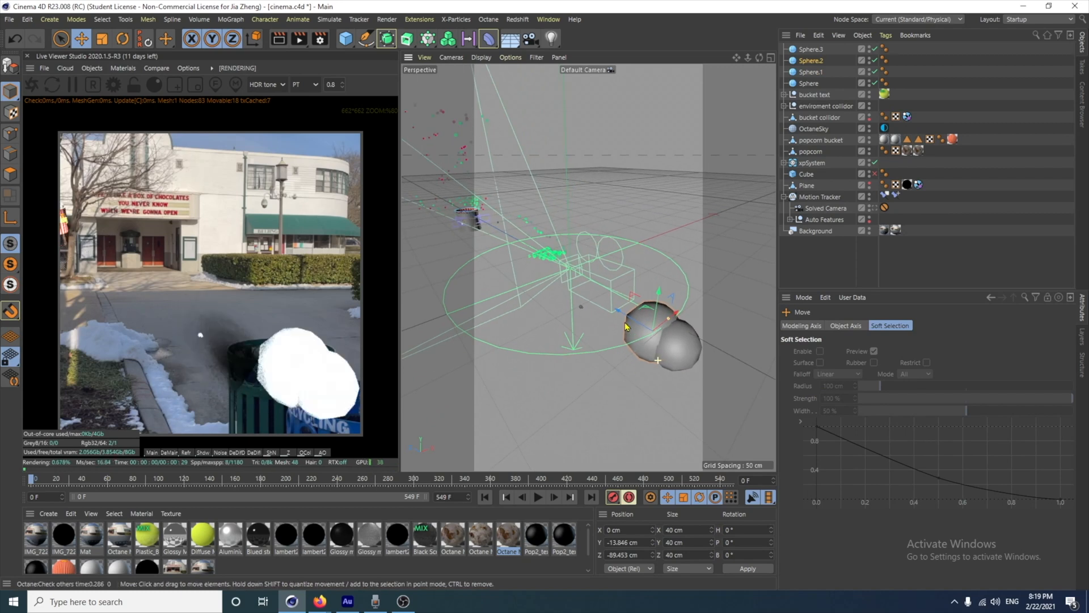
{"action": "left_click_drag", "start_coordinate": [631, 320], "coordinate": [697, 319]}
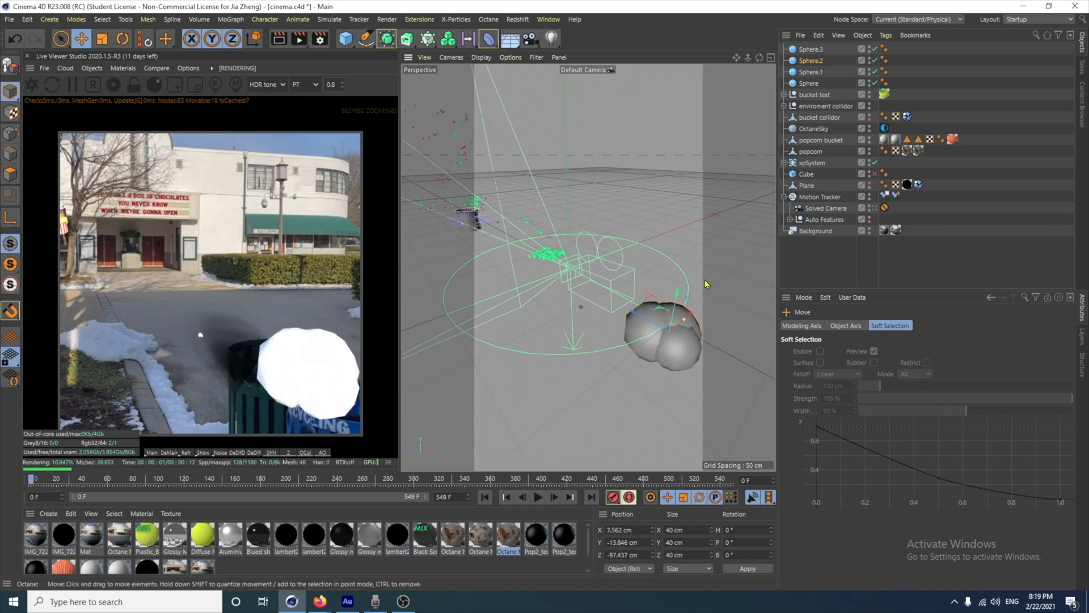
{"action": "key", "text": "t"}
{"action": "left_click_drag", "start_coordinate": [731, 396], "coordinate": [708, 402]}
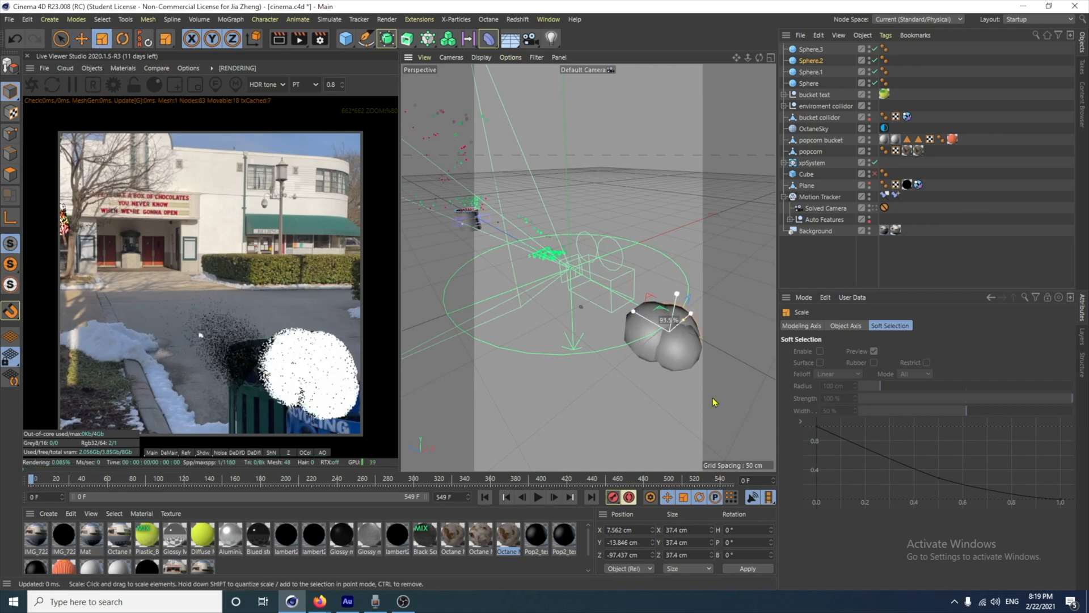
Scale Sphere.3 to a 17.5 cm radius and move it to about X -11.7 cm and Z -110.9 cm
{"action": "left_click", "coordinate": [810, 50]}
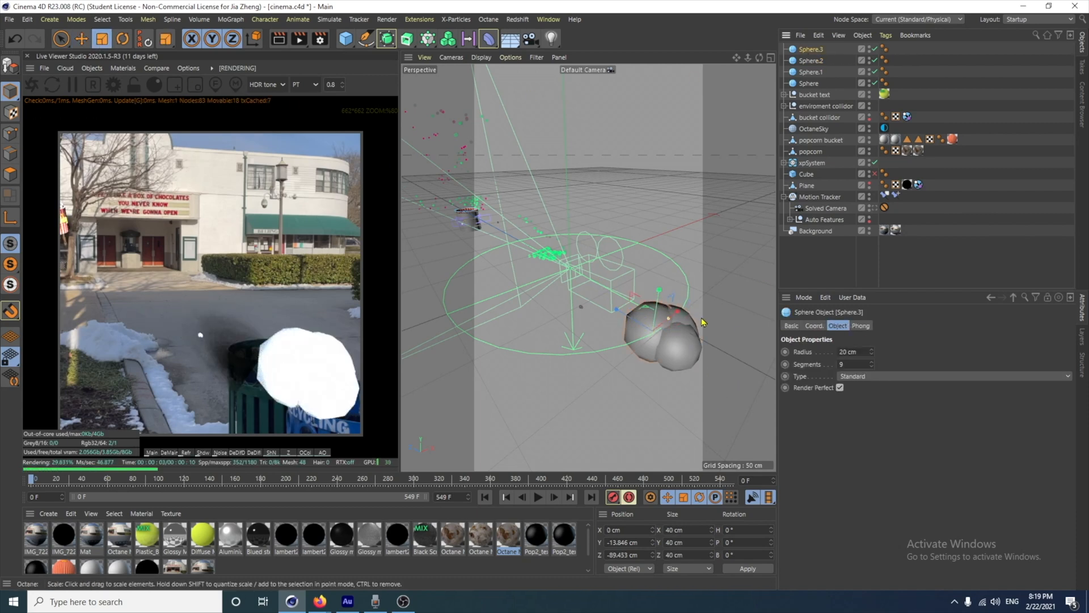
{"action": "left_click_drag", "start_coordinate": [703, 322], "coordinate": [664, 383]}
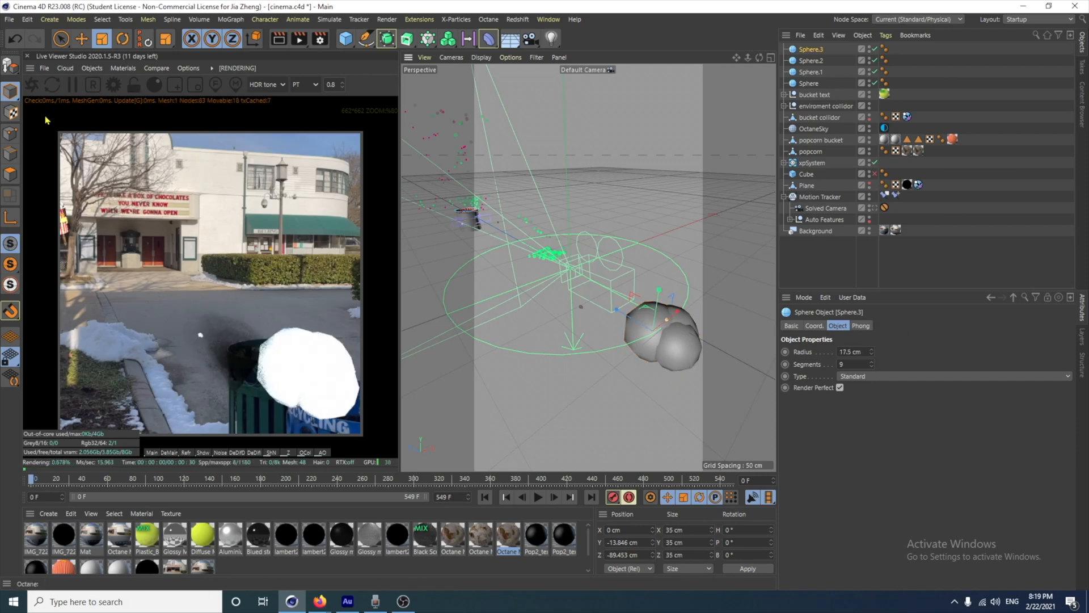
{"action": "left_click", "coordinate": [82, 38]}
{"action": "left_click_drag", "start_coordinate": [676, 315], "coordinate": [658, 328]}
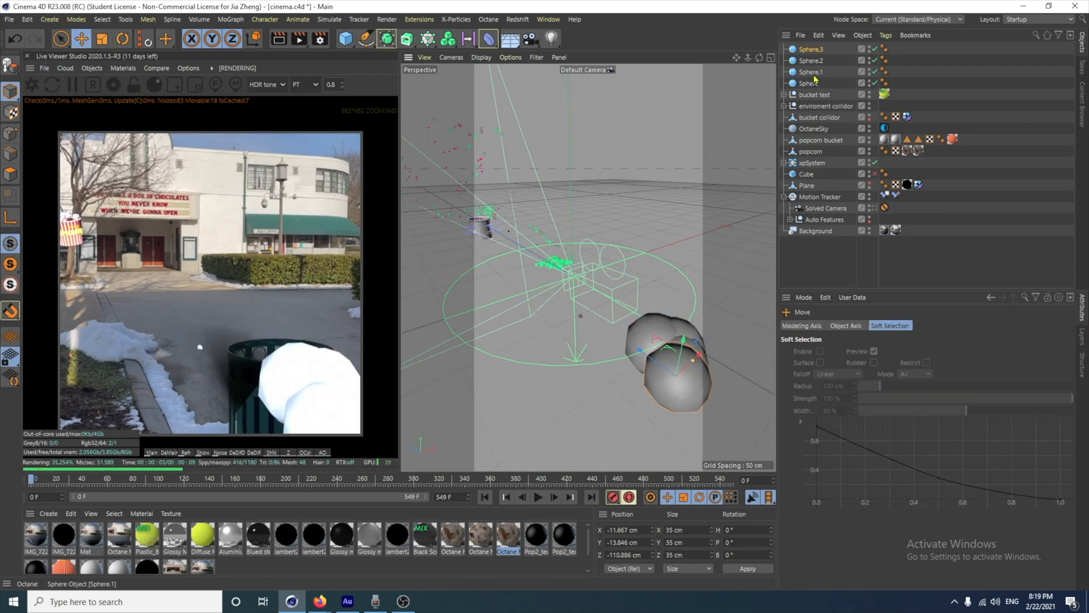
Group the four spheres under a null and name it popcorn
{"action": "left_click", "coordinate": [818, 83]}
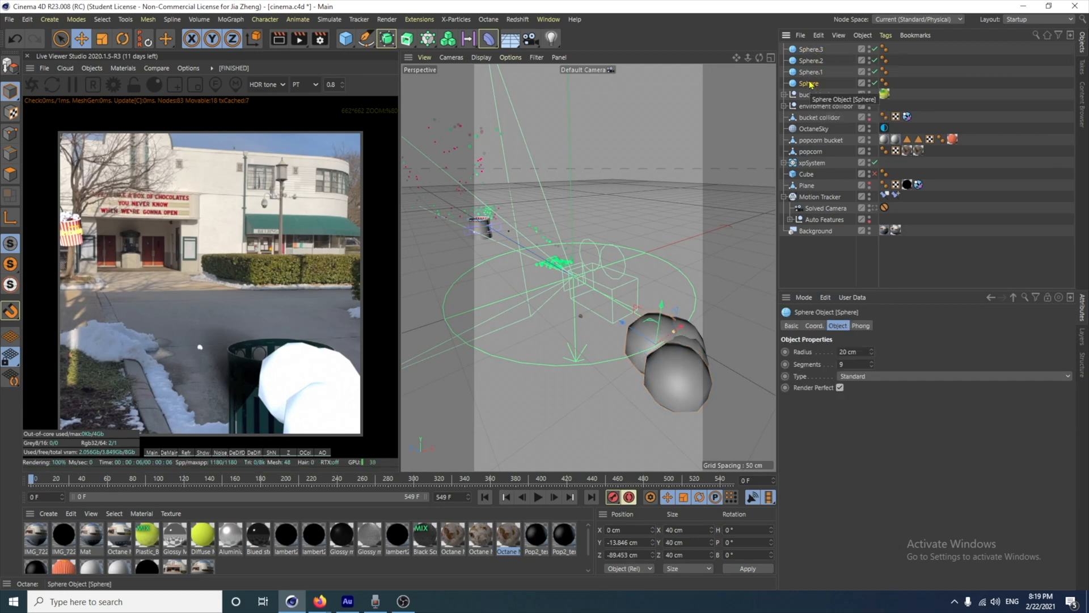
{"action": "left_click", "coordinate": [810, 52], "text": "shift"}
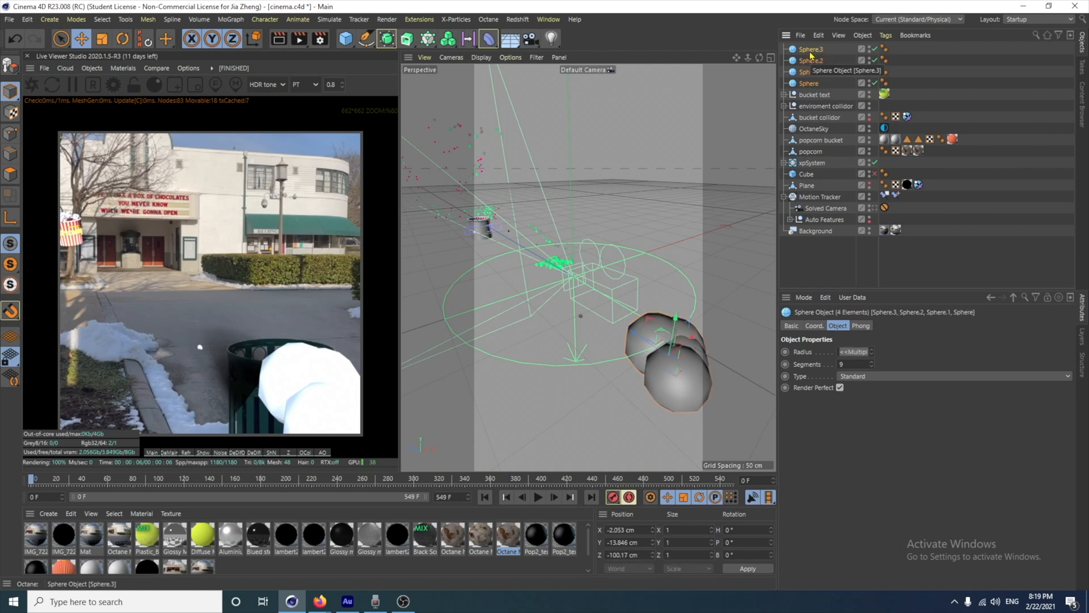
{"action": "key", "text": "alt+g"}
{"action": "double_click", "coordinate": [811, 52]}
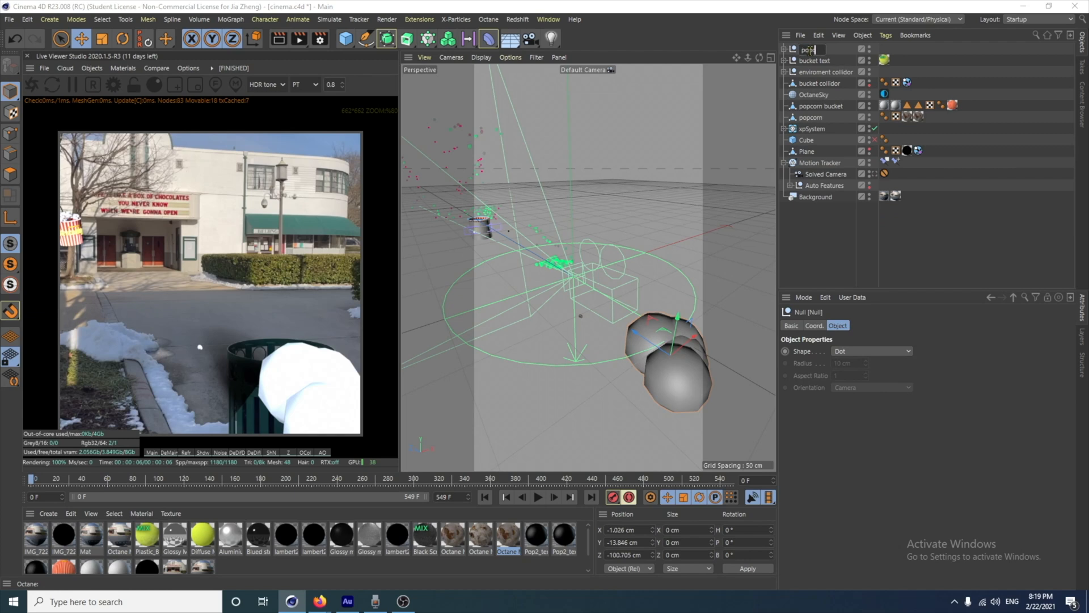
{"action": "type", "text": "popcorn"}
{"action": "key", "text": "Return"}
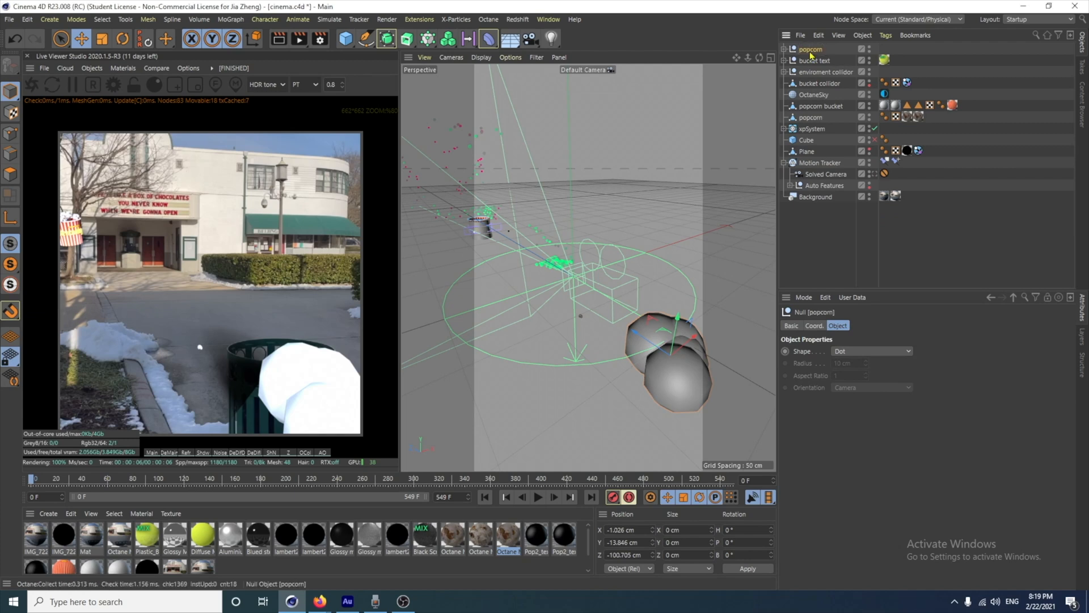
Merge the popcorn null and its child spheres into one polygon object with Connect Objects + Delete
{"action": "right_click", "coordinate": [811, 54]}
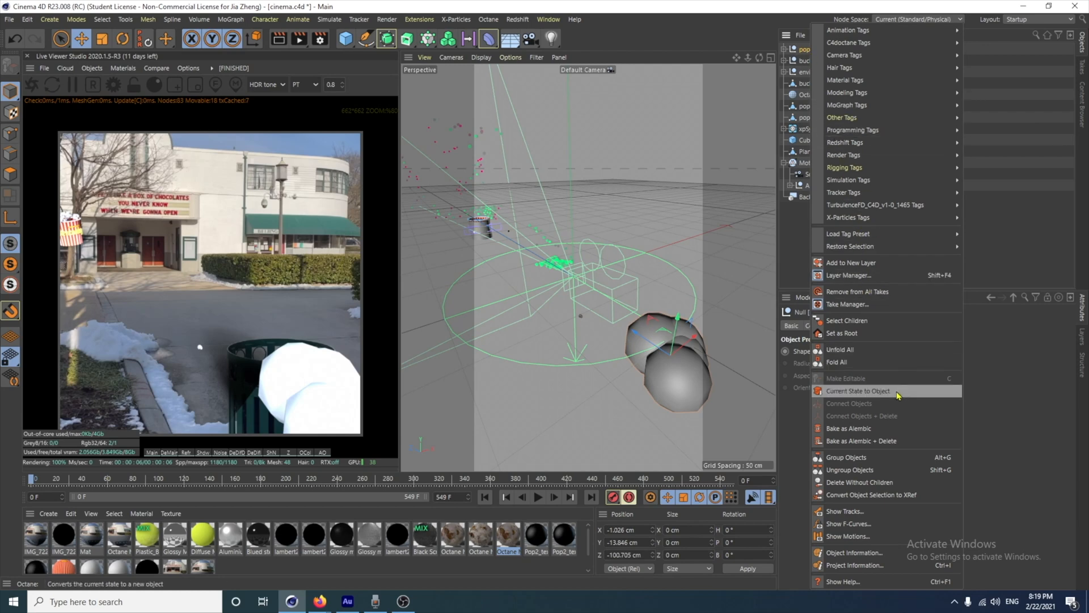
{"action": "left_click", "coordinate": [847, 320]}
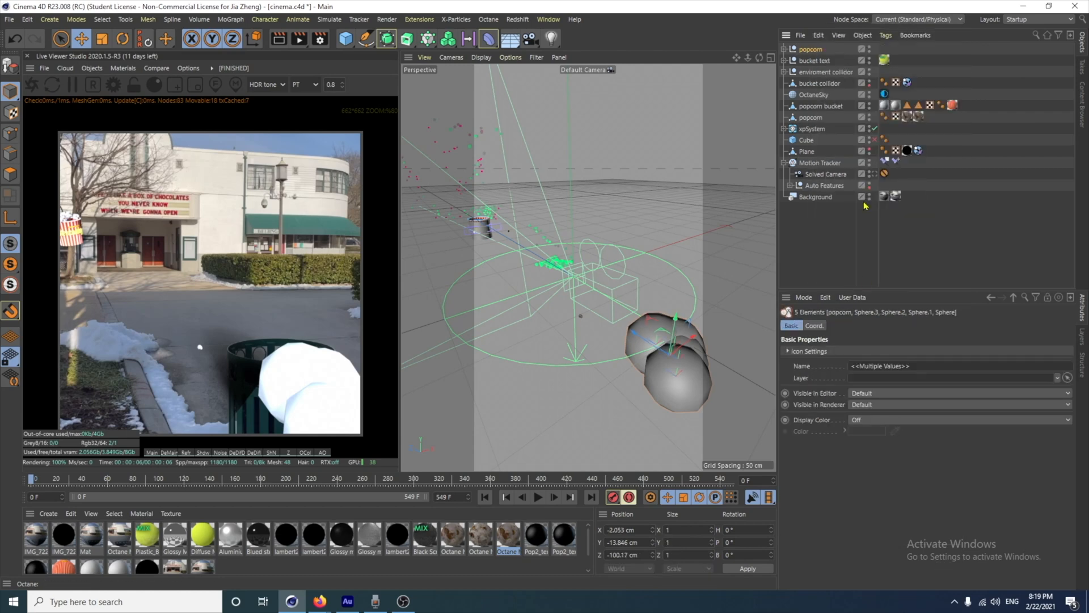
{"action": "right_click", "coordinate": [816, 53]}
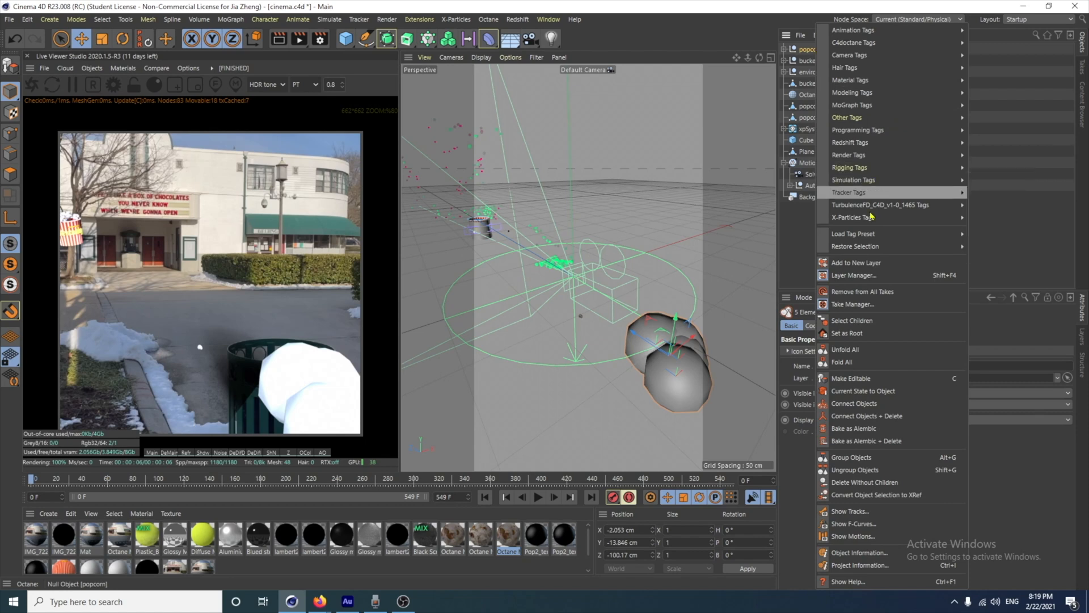
{"action": "left_click", "coordinate": [912, 418]}
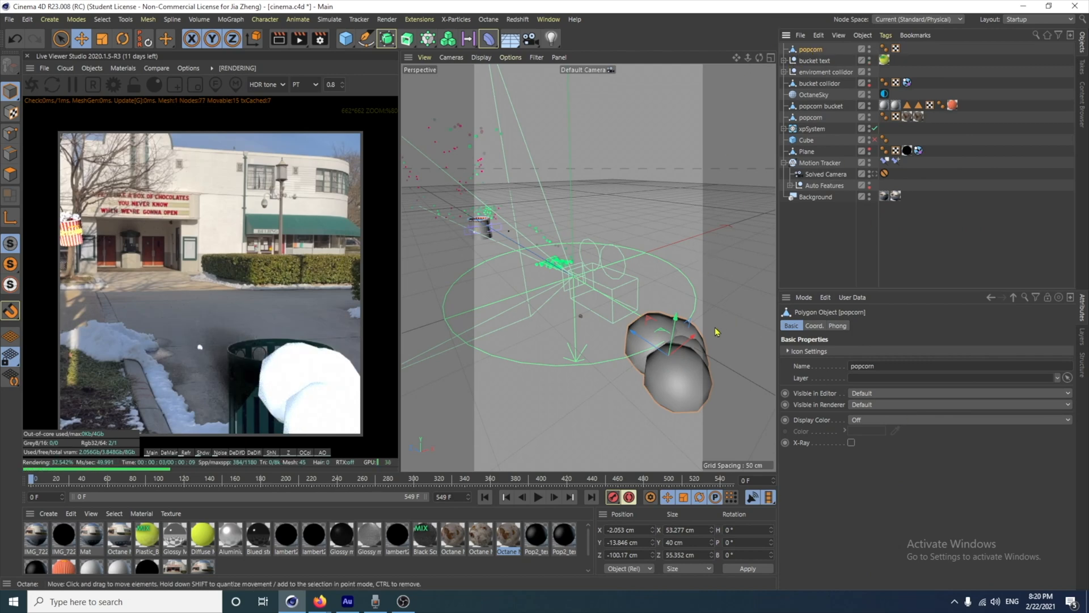
Raise the merged popcorn to about Y -6.1 cm and apply Octane Material.3 with the Pop2_tex0.png texture to it
{"action": "left_click_drag", "start_coordinate": [675, 335], "coordinate": [675, 324]}
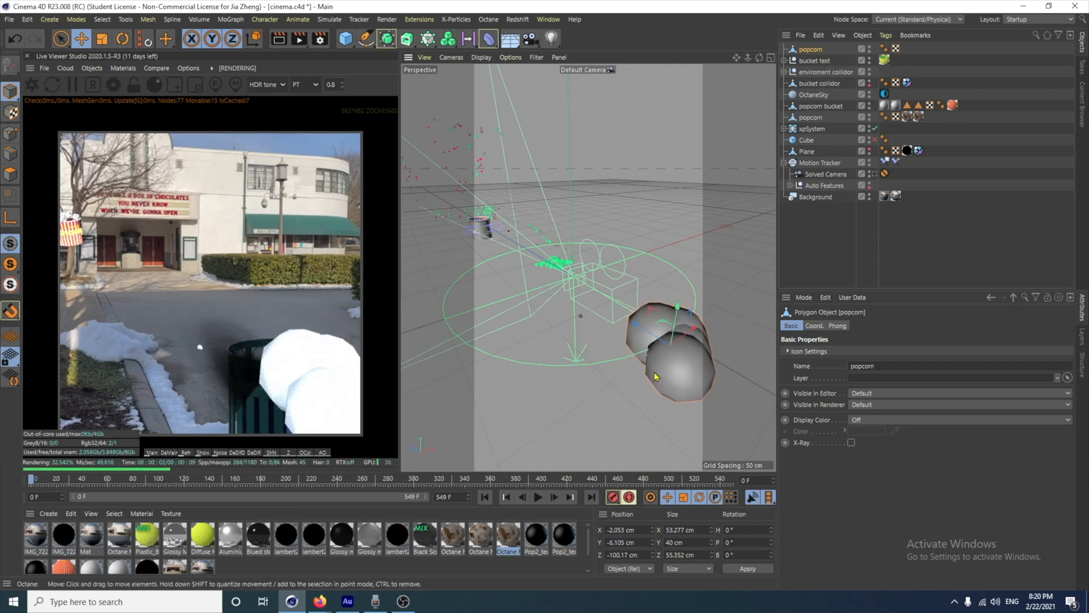
{"action": "double_click", "coordinate": [508, 536]}
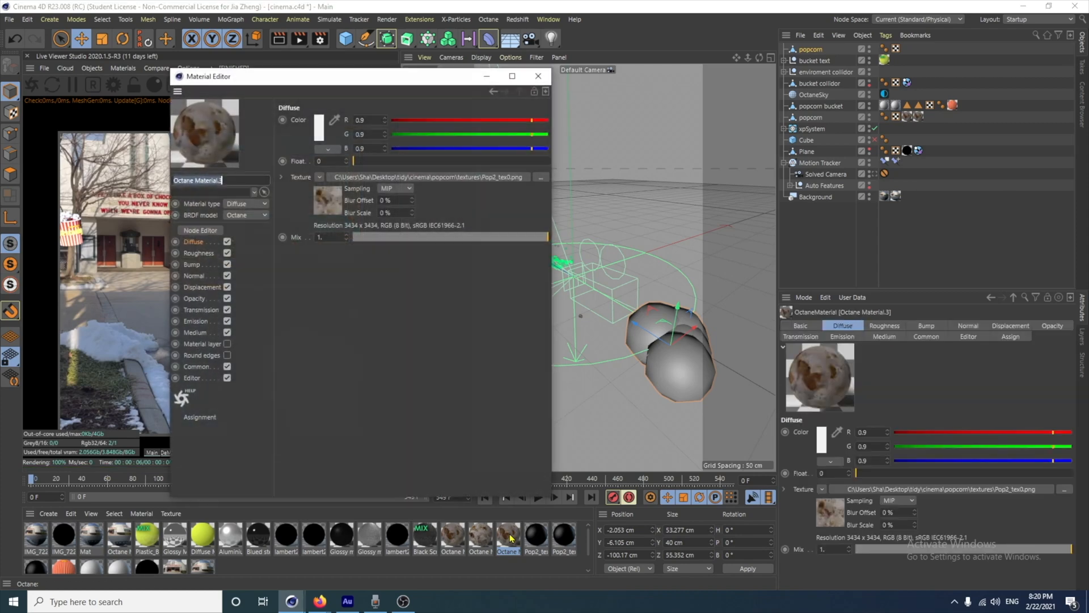
{"action": "left_click", "coordinate": [537, 76]}
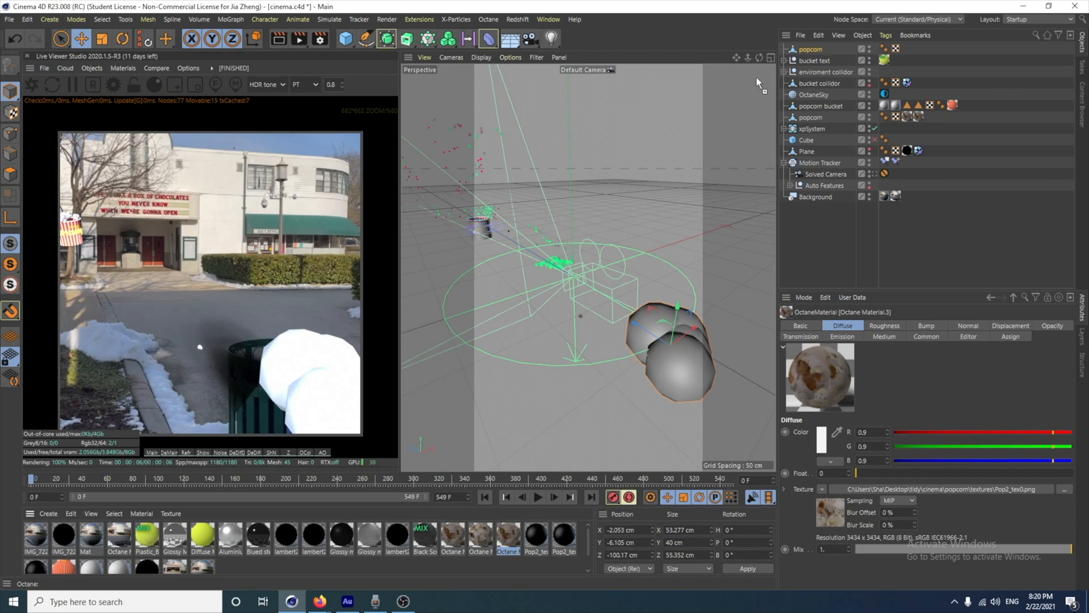
{"action": "left_click_drag", "start_coordinate": [811, 51], "coordinate": [811, 50]}
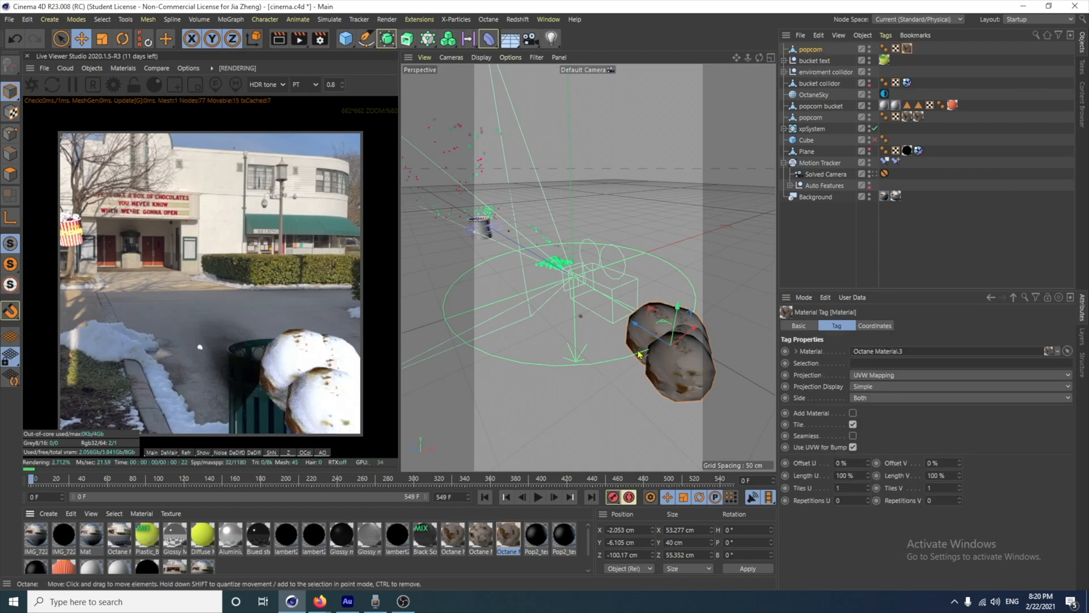
Move the textured popcorn along Z to about -118 cm and scale it down uniformly to less than half its size
{"action": "scroll", "coordinate": [640, 342], "scroll_direction": "down", "scroll_amount": 2}
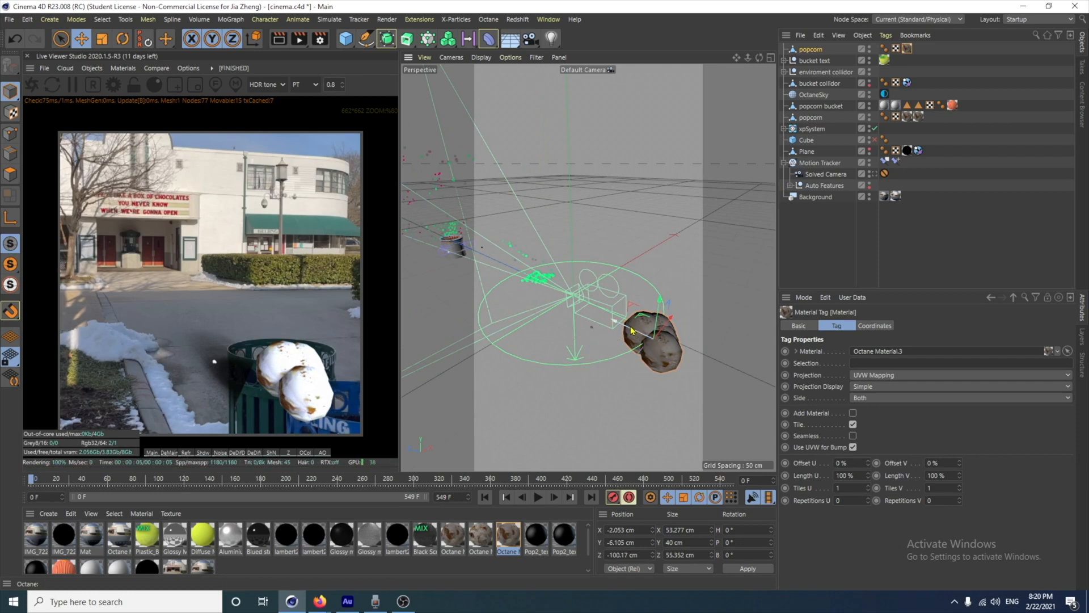
{"action": "left_click_drag", "start_coordinate": [628, 331], "coordinate": [648, 340]}
{"action": "left_click_drag", "start_coordinate": [713, 288], "coordinate": [692, 284], "text": "alt"}
{"action": "key", "text": "t"}
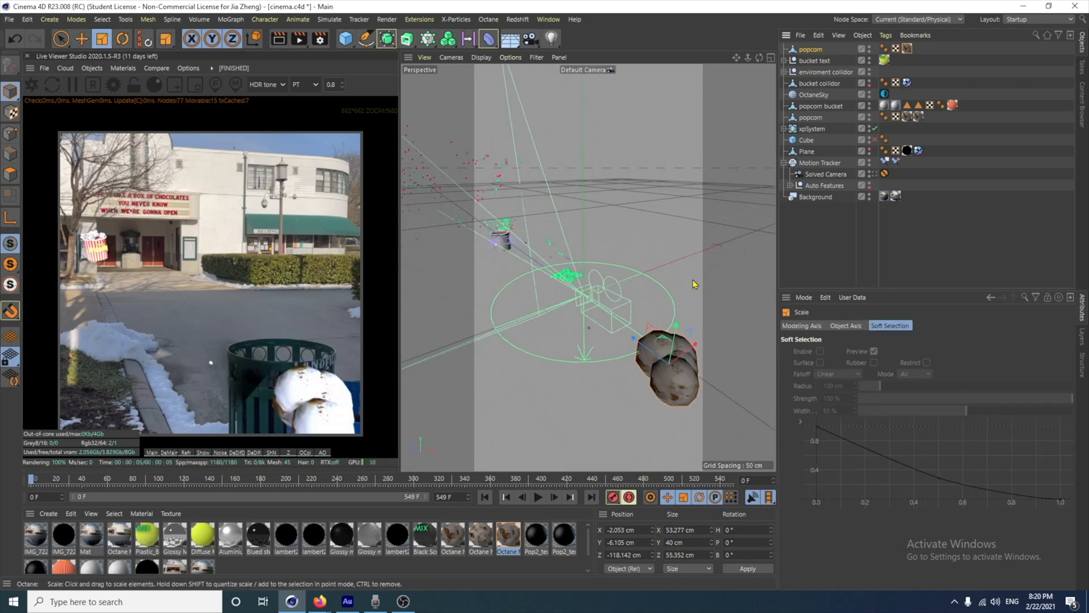
{"action": "left_click_drag", "start_coordinate": [722, 347], "coordinate": [623, 352]}
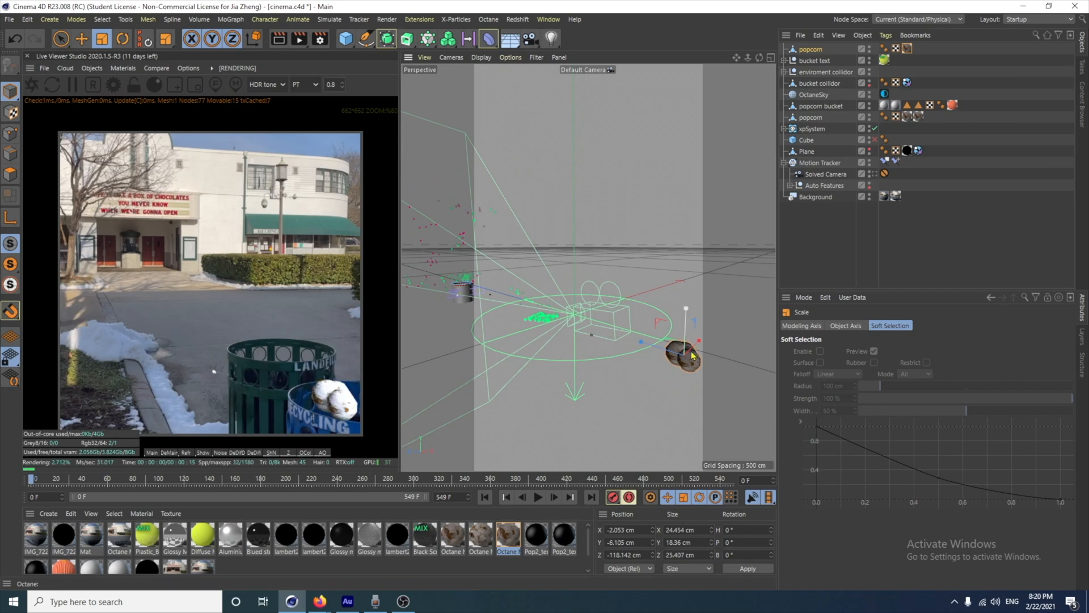
{"action": "left_click_drag", "start_coordinate": [727, 379], "coordinate": [683, 412]}
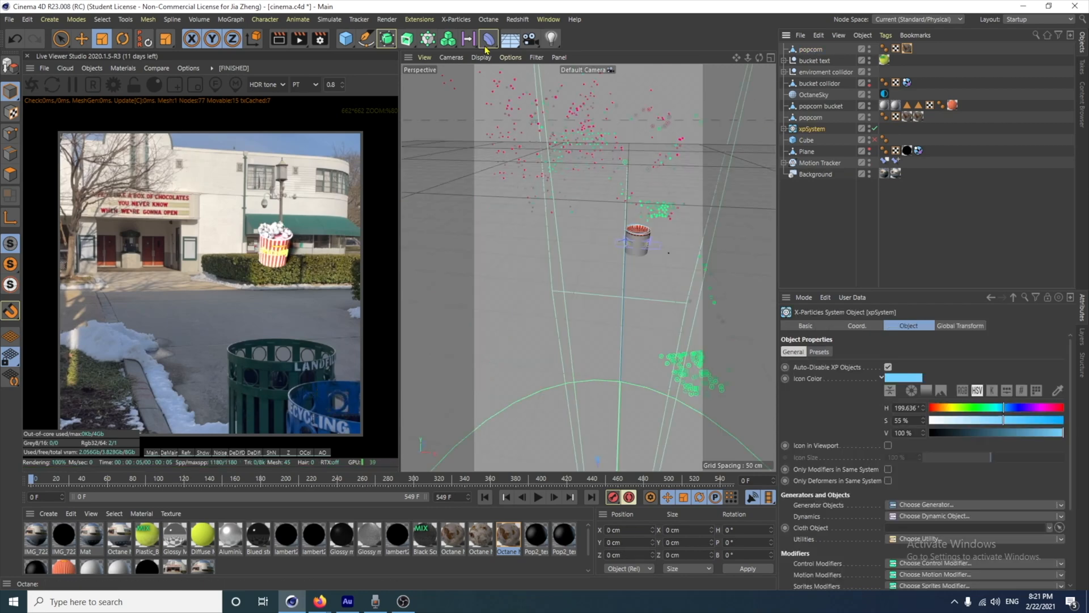
Examine the xpSystem hierarchy, the xpEmitter object's shape settings and its placement in the popcorn bucket
{"action": "left_click", "coordinate": [456, 20]}
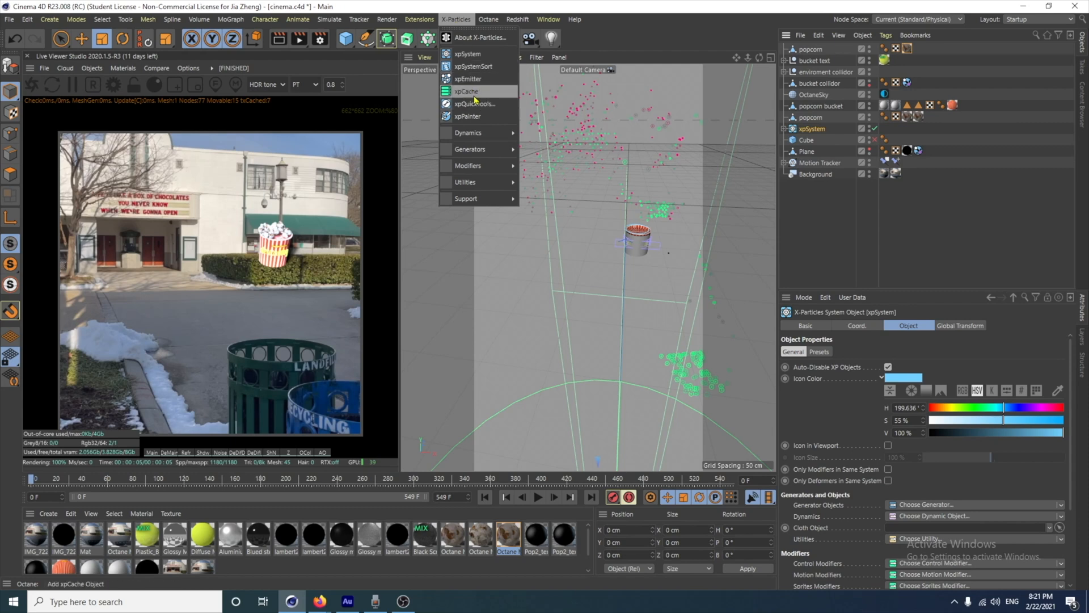
{"action": "left_click", "coordinate": [1044, 192]}
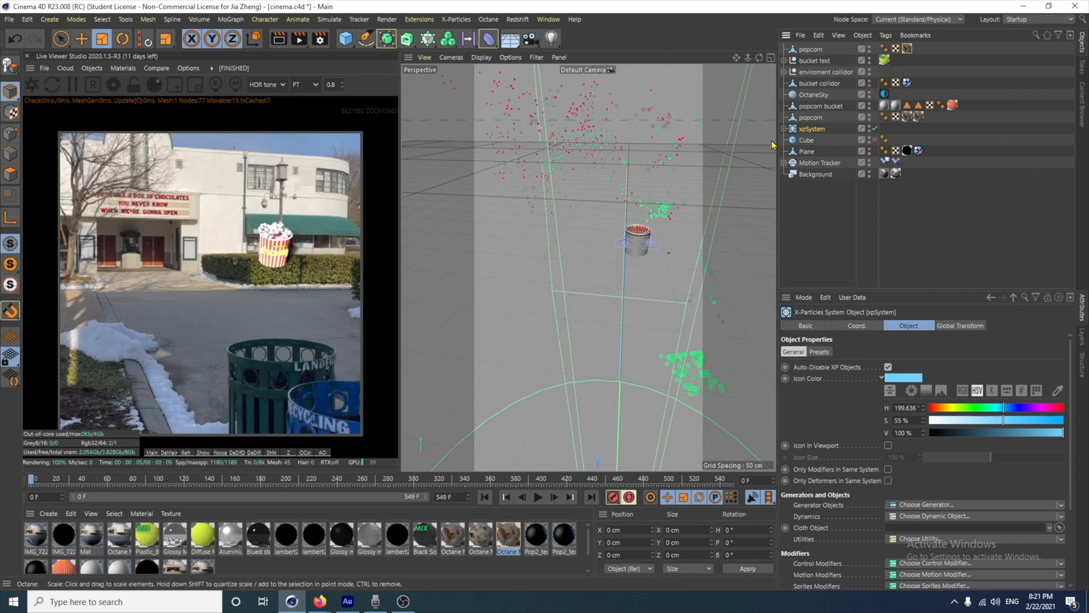
{"action": "left_click", "coordinate": [785, 129]}
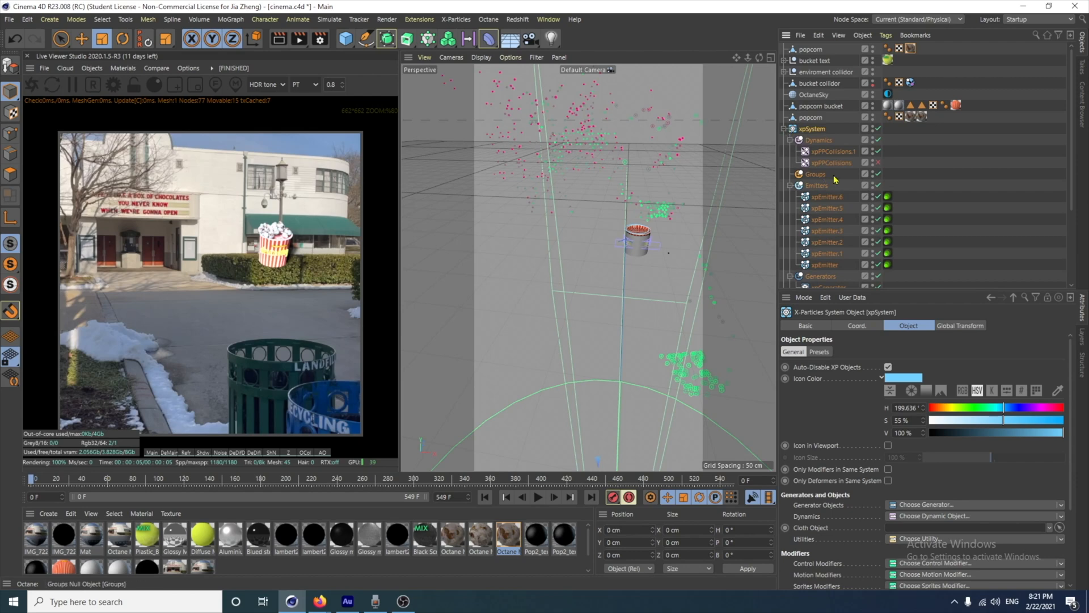
{"action": "left_click", "coordinate": [826, 265]}
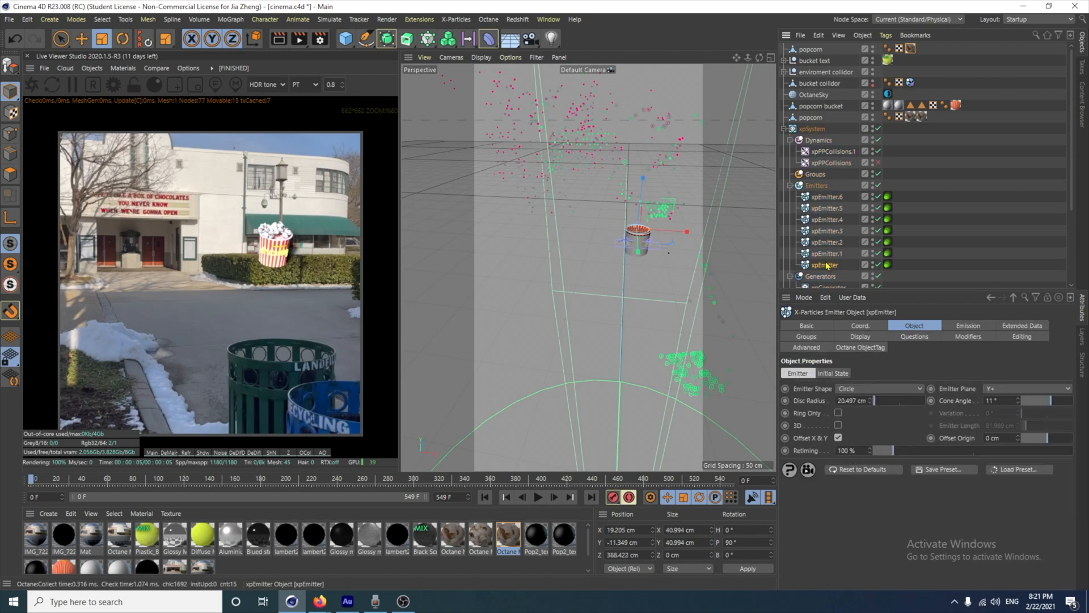
{"action": "scroll", "coordinate": [689, 262], "scroll_direction": "down", "scroll_amount": 3}
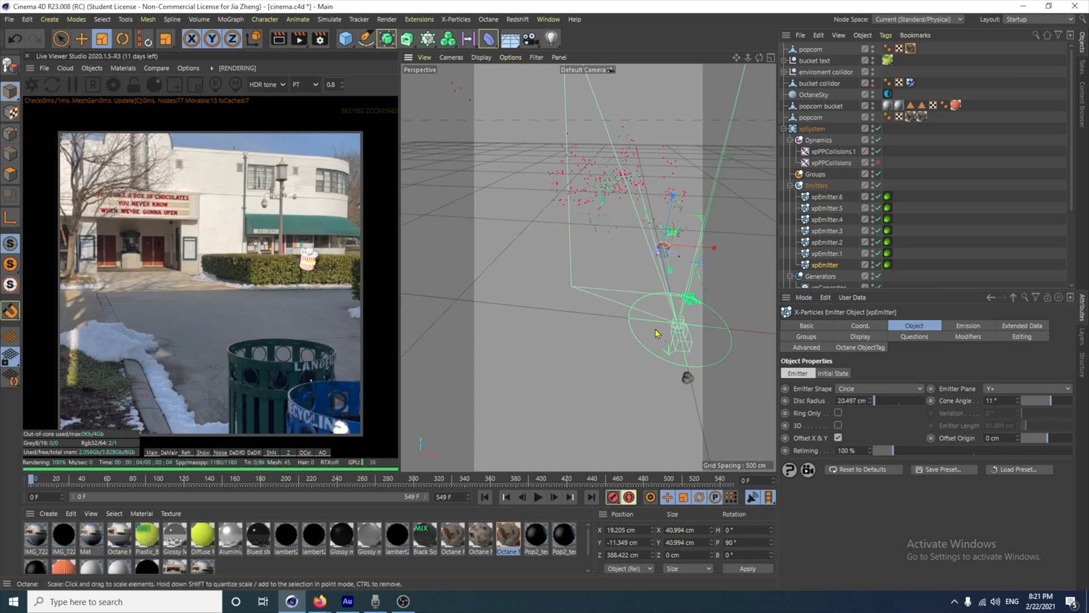
{"action": "scroll", "coordinate": [675, 244], "scroll_direction": "up", "scroll_amount": 3}
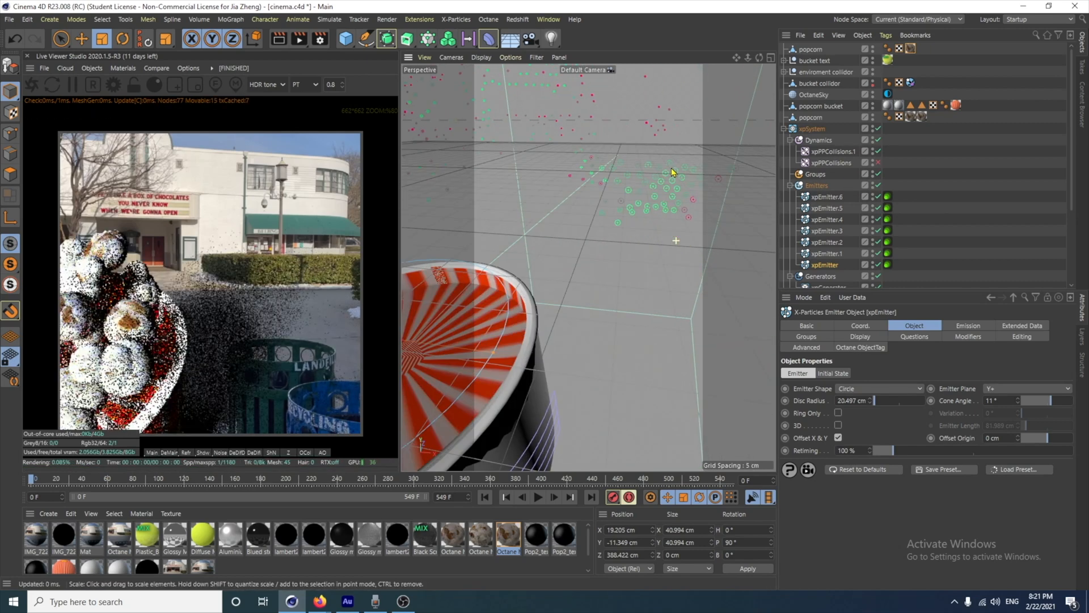
{"action": "scroll", "coordinate": [660, 185], "scroll_direction": "up", "scroll_amount": 4}
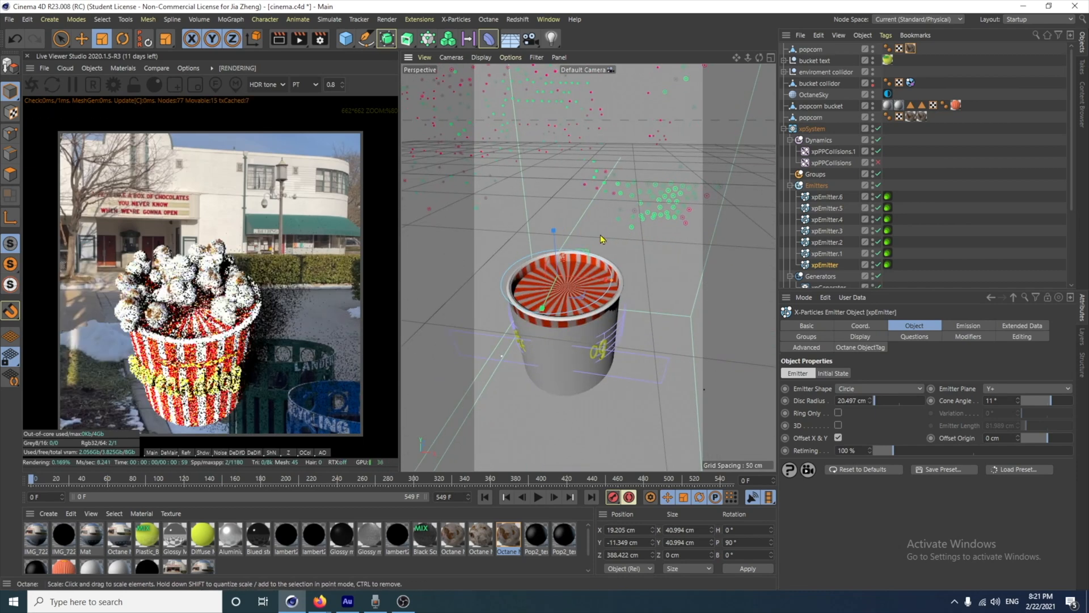
{"action": "middle_click_drag", "start_coordinate": [603, 301], "coordinate": [626, 311], "text": "alt"}
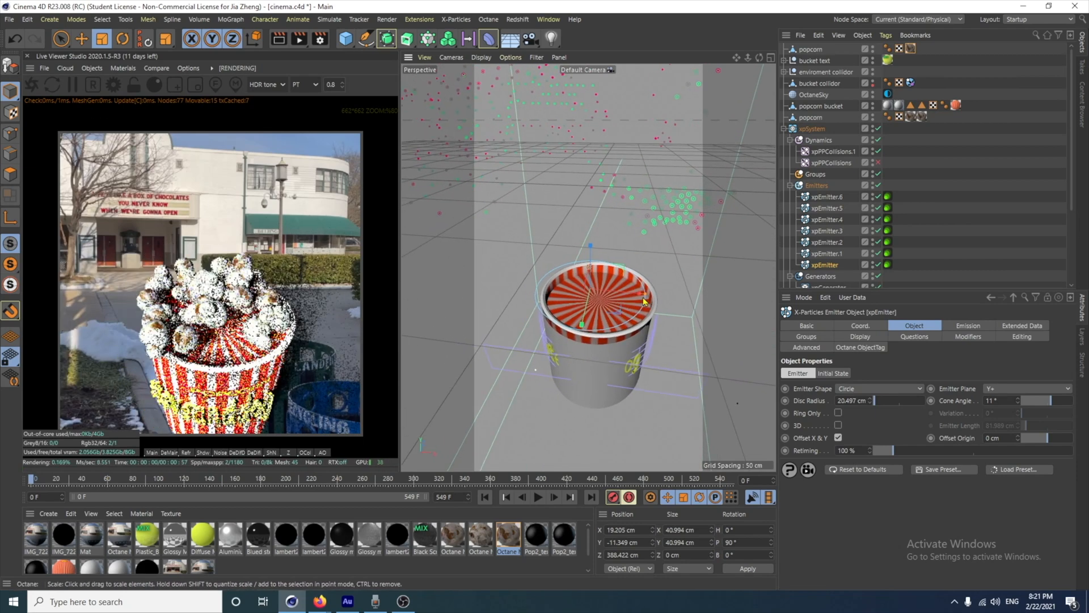
{"action": "left_click", "coordinate": [826, 257]}
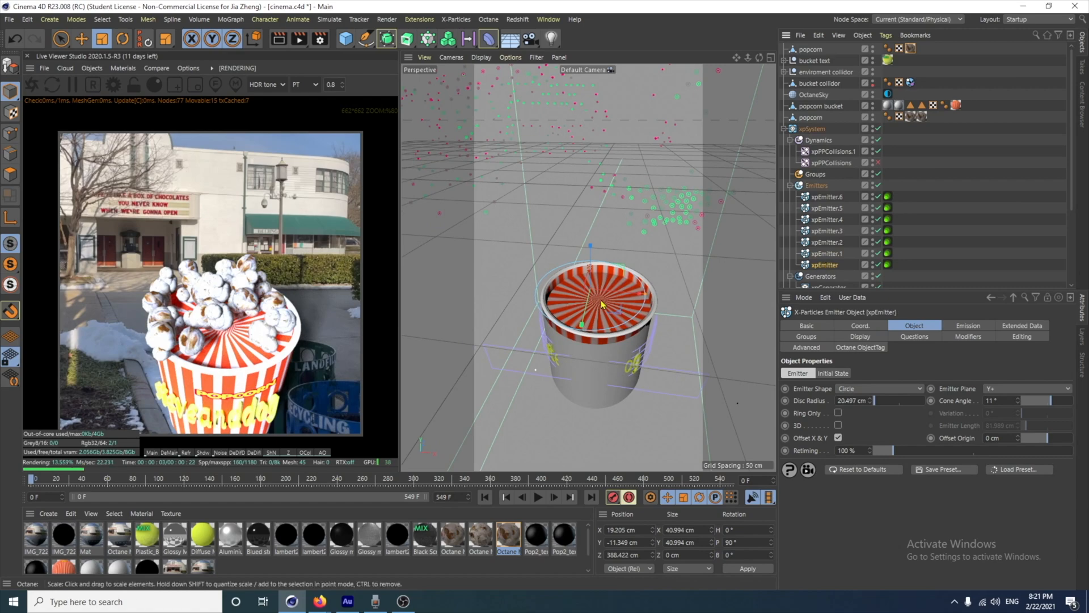
Move xpEmitter along X to 20.4 cm and check its placement inside the bucket rim from several angles
{"action": "left_click", "coordinate": [82, 39]}
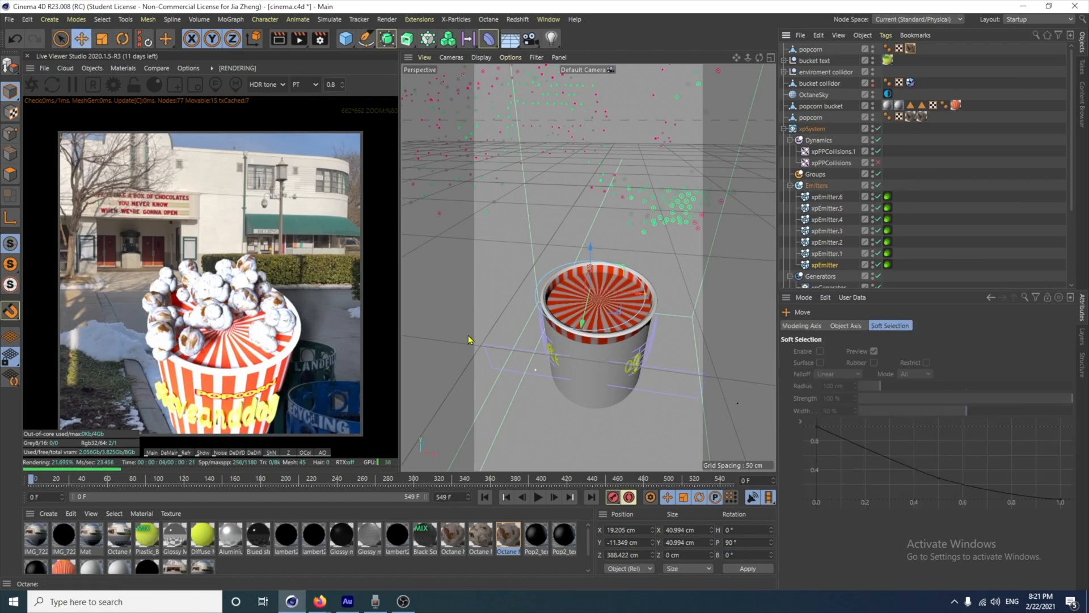
{"action": "left_click_drag", "start_coordinate": [494, 344], "coordinate": [517, 337], "text": "alt"}
{"action": "scroll", "coordinate": [579, 307], "scroll_direction": "up", "scroll_amount": 6}
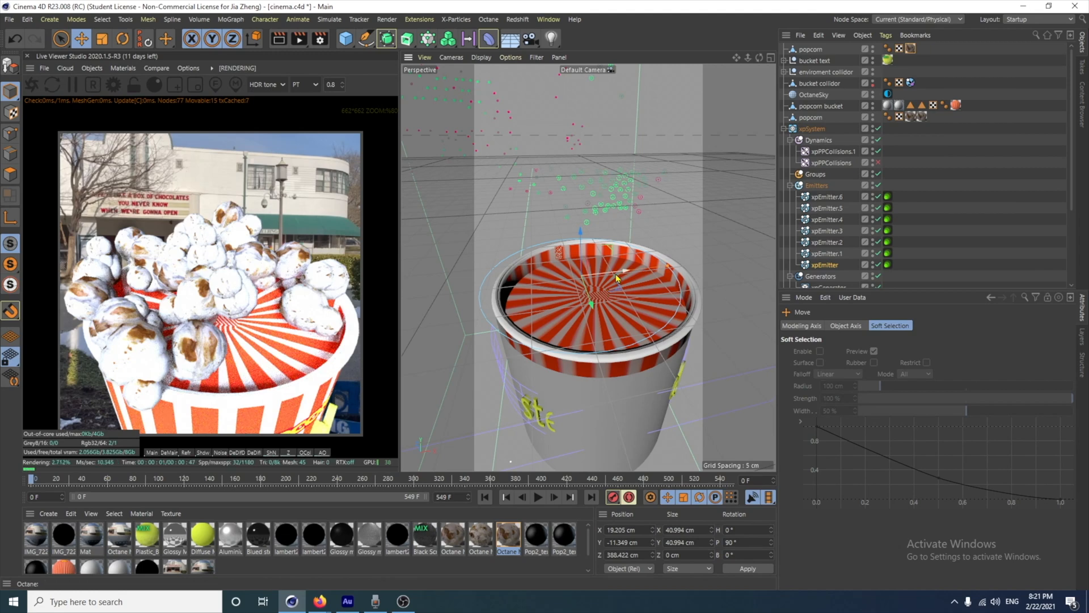
{"action": "left_click_drag", "start_coordinate": [616, 278], "coordinate": [623, 277]}
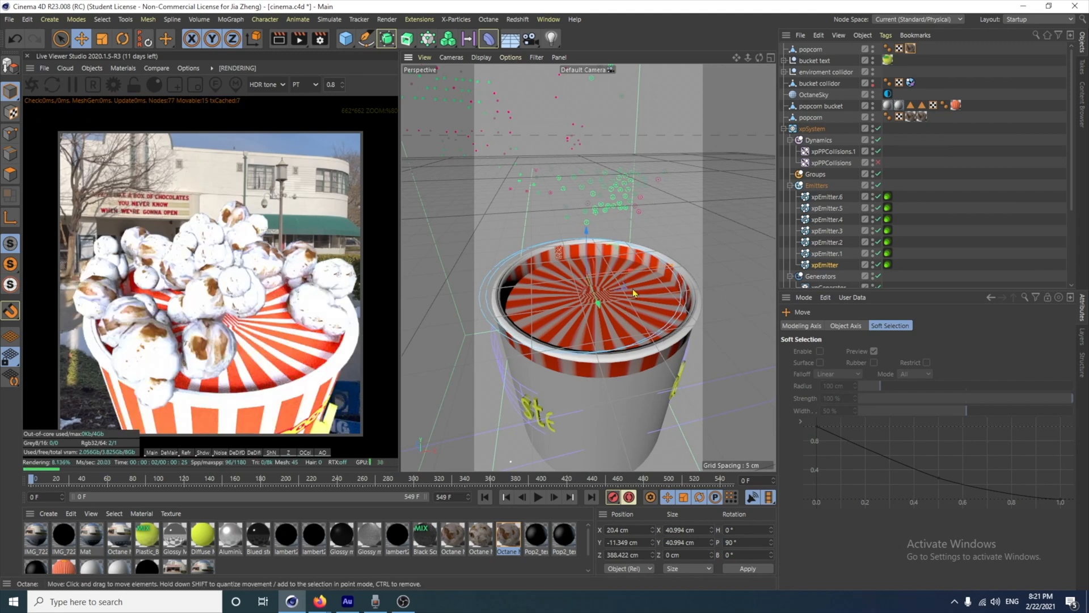
{"action": "left_click_drag", "start_coordinate": [623, 317], "coordinate": [590, 290], "text": "alt"}
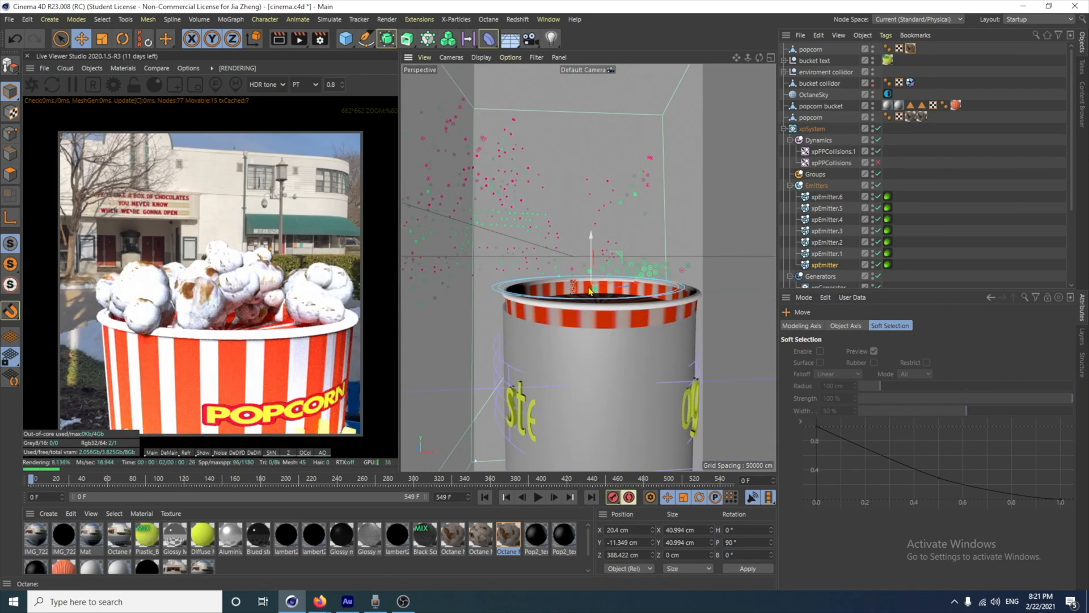
{"action": "mouse_move", "coordinate": [590, 290]}
{"action": "left_mouse_down", "text": "alt"}
{"action": "mouse_move", "coordinate": [605, 352]}
{"action": "mouse_move", "coordinate": [605, 305]}
{"action": "left_mouse_up", "text": "alt"}
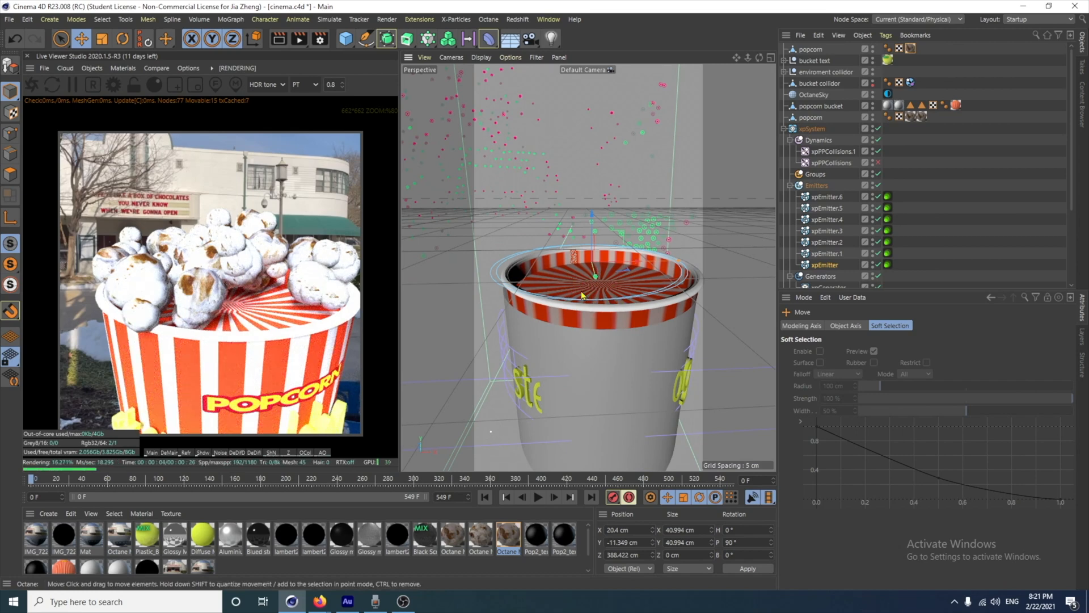
{"action": "left_click_drag", "start_coordinate": [611, 339], "coordinate": [610, 322], "text": "alt"}
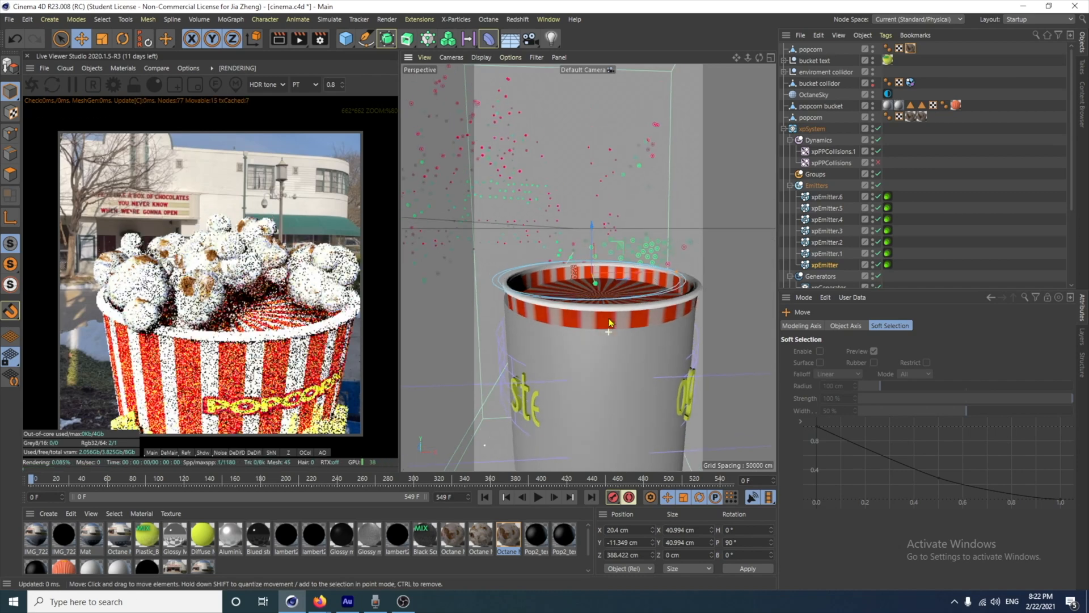
Disable xpEmitter.1 through xpEmitter.6 and play the opening frames of the simulation with only xpEmitter active
{"action": "left_click", "coordinate": [826, 266]}
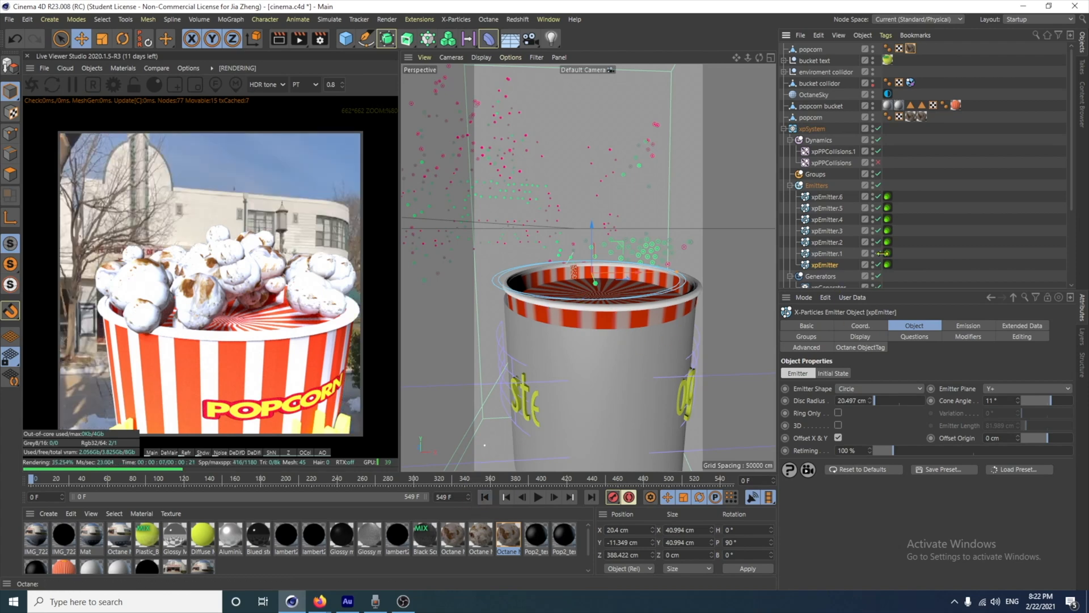
{"action": "left_click_drag", "start_coordinate": [879, 253], "coordinate": [879, 196]}
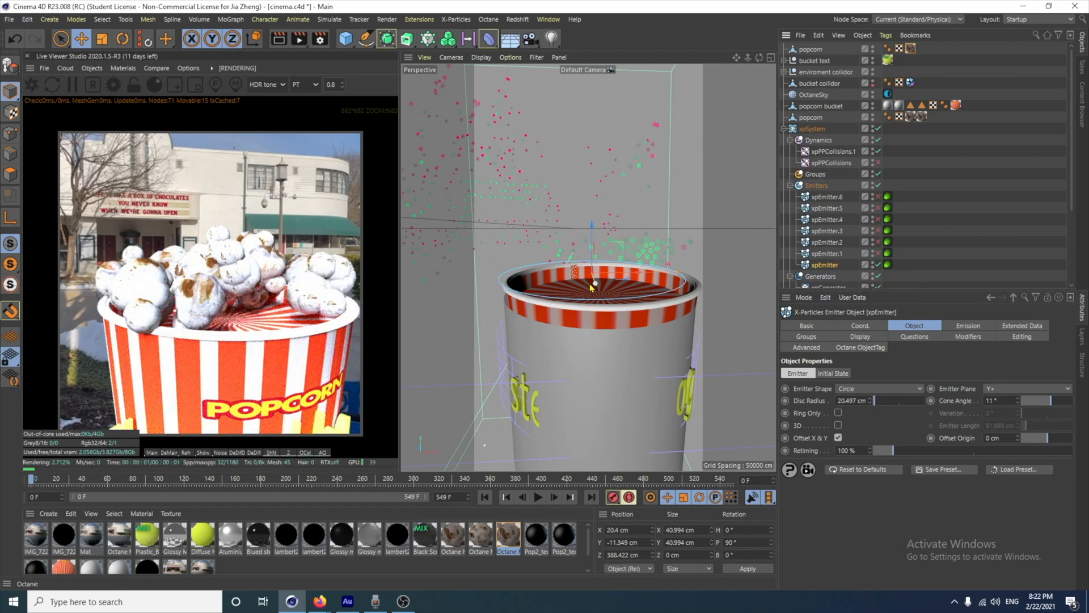
{"action": "left_click", "coordinate": [537, 499]}
{"action": "left_click", "coordinate": [537, 498]}
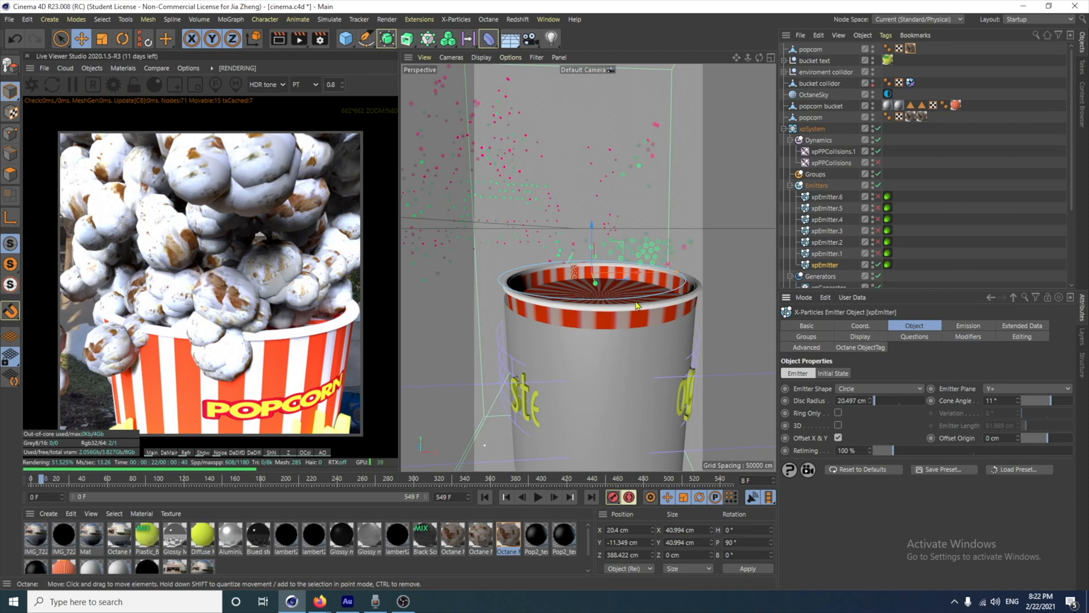
Examine xpEmitter's emission settings and the popcorn rendered around the bucket, and return to frame 0
{"action": "left_click", "coordinate": [968, 326]}
{"action": "scroll", "coordinate": [879, 407], "scroll_direction": "up", "scroll_amount": 3}
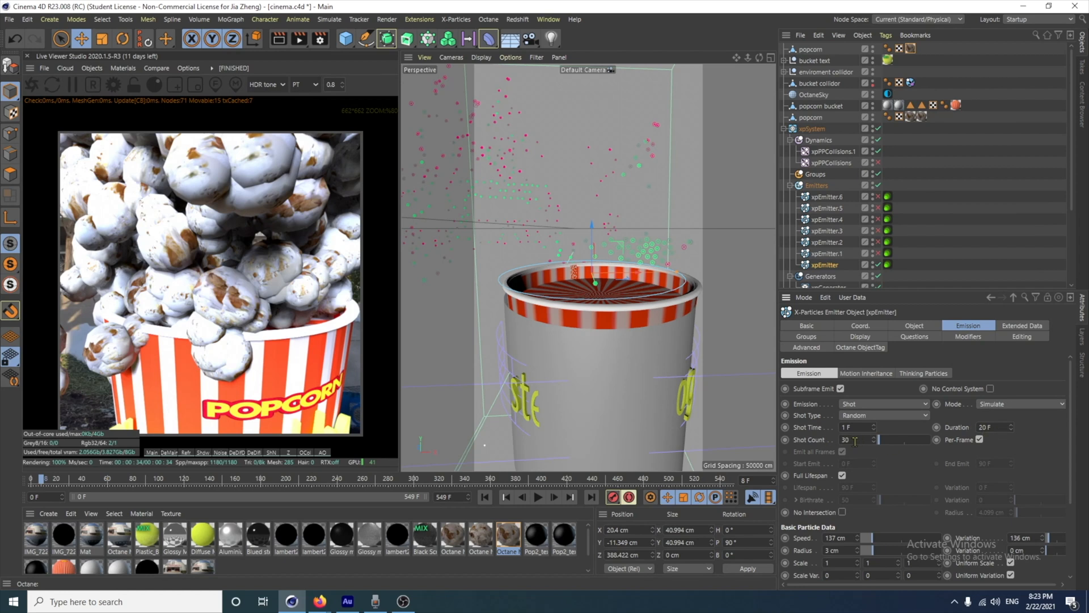
{"action": "scroll", "coordinate": [1066, 443], "scroll_direction": "down", "scroll_amount": 5}
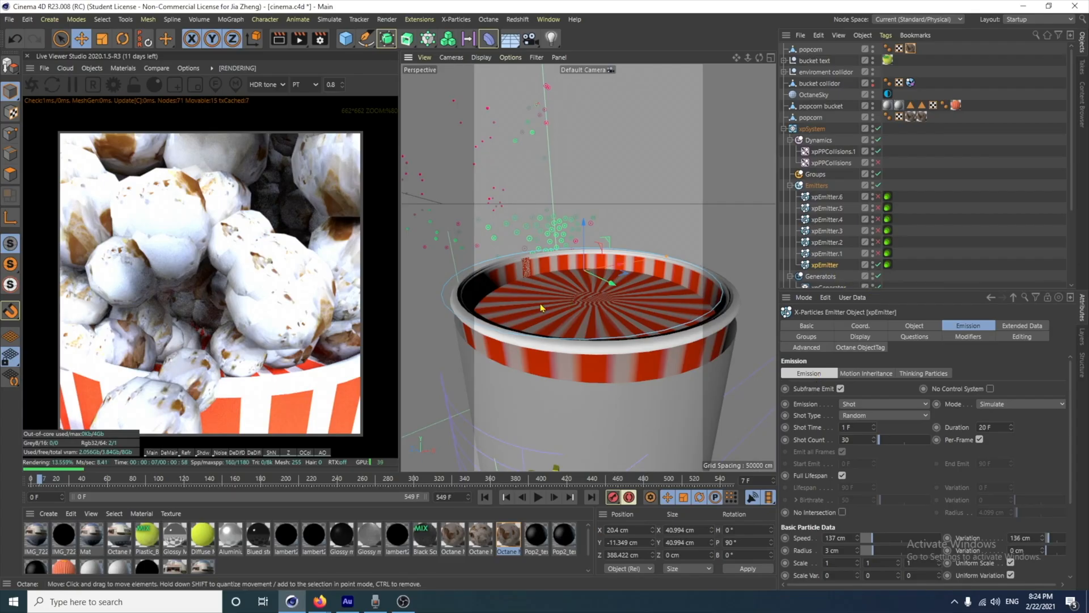
{"action": "scroll", "coordinate": [623, 325], "scroll_direction": "down", "scroll_amount": 3}
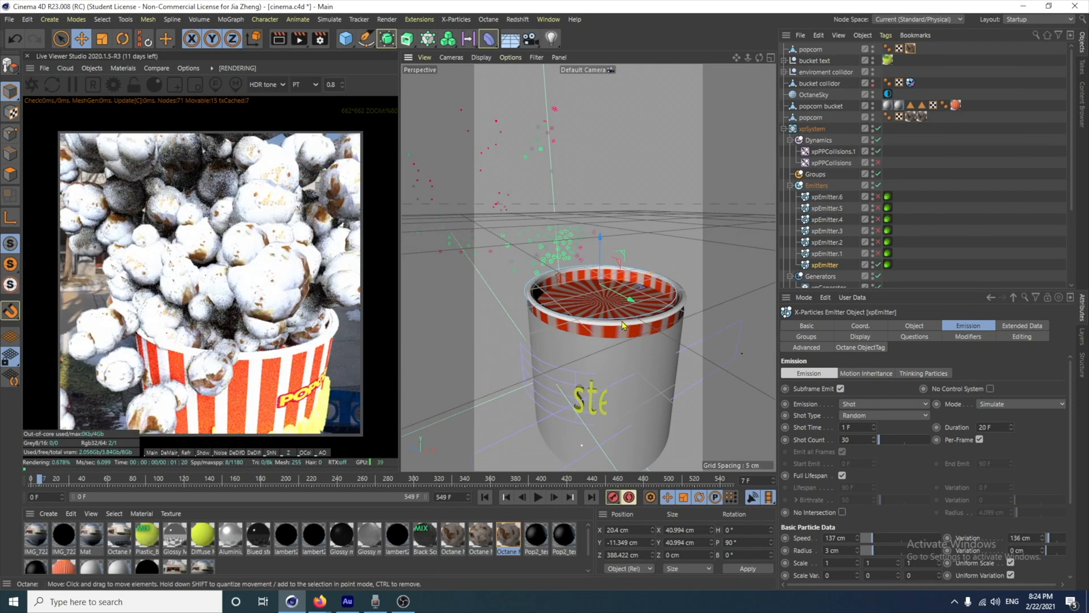
{"action": "left_click", "coordinate": [487, 497]}
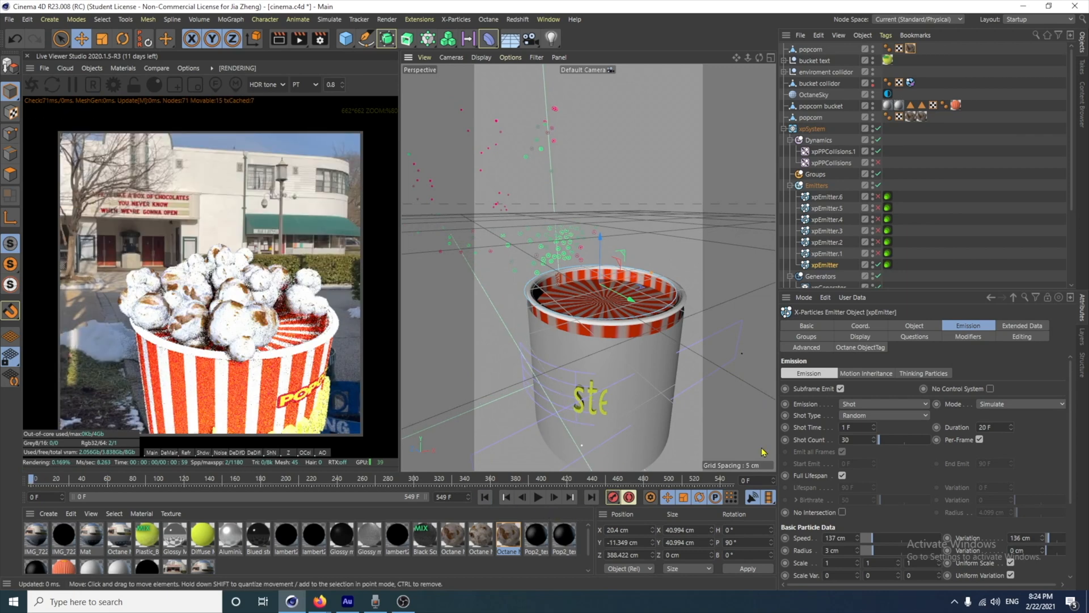
Give xpEmitter an Octane ObjectTag and set its particle rendering to Geometry, with popcorn as the instanced object
{"action": "left_click", "coordinate": [888, 264]}
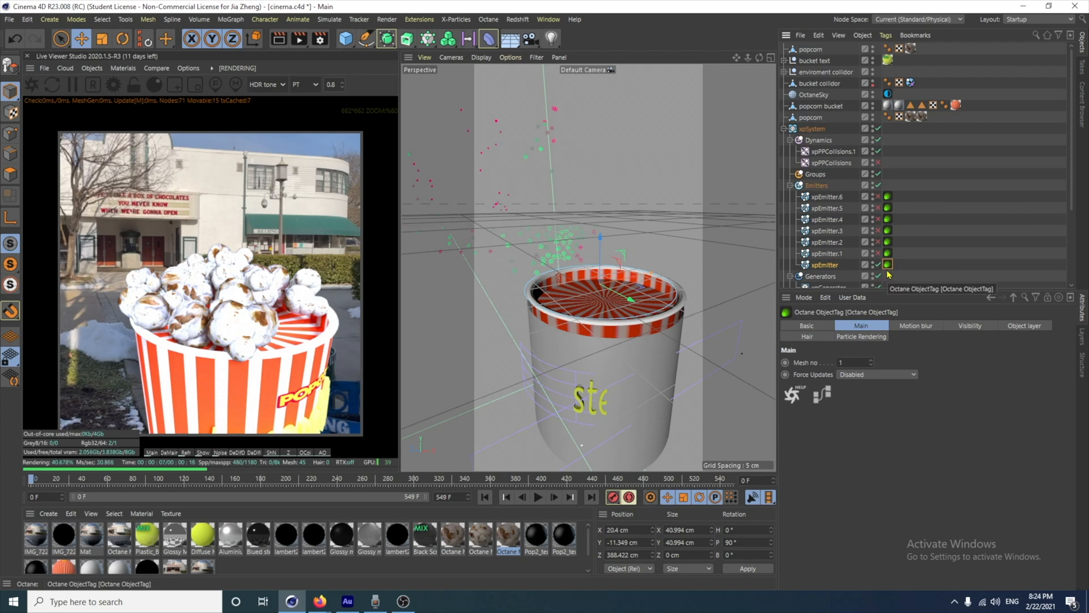
{"action": "left_click", "coordinate": [888, 35]}
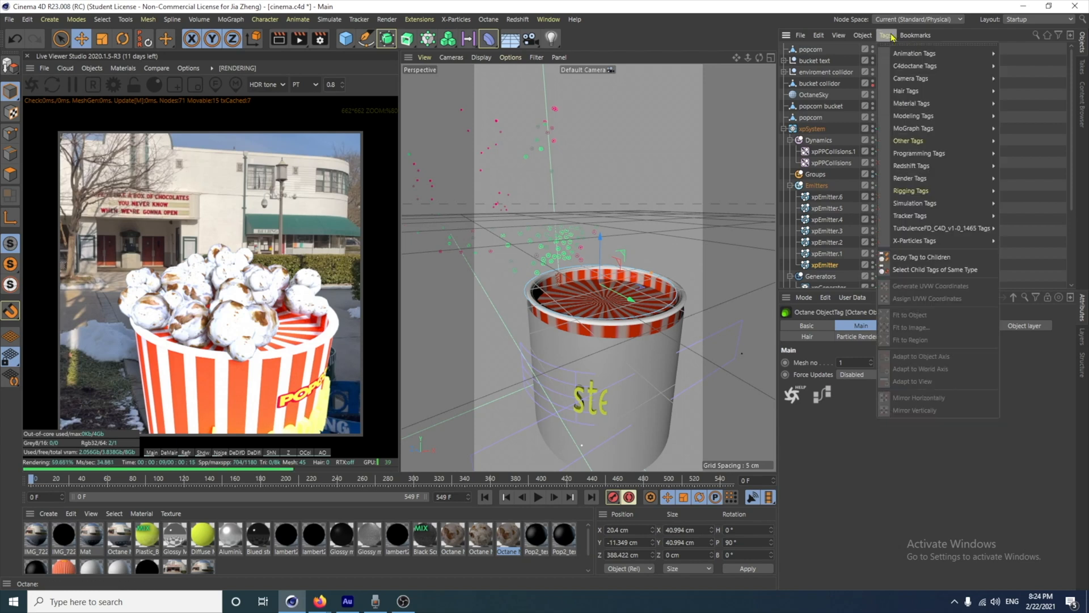
{"action": "mouse_move", "coordinate": [913, 67]}
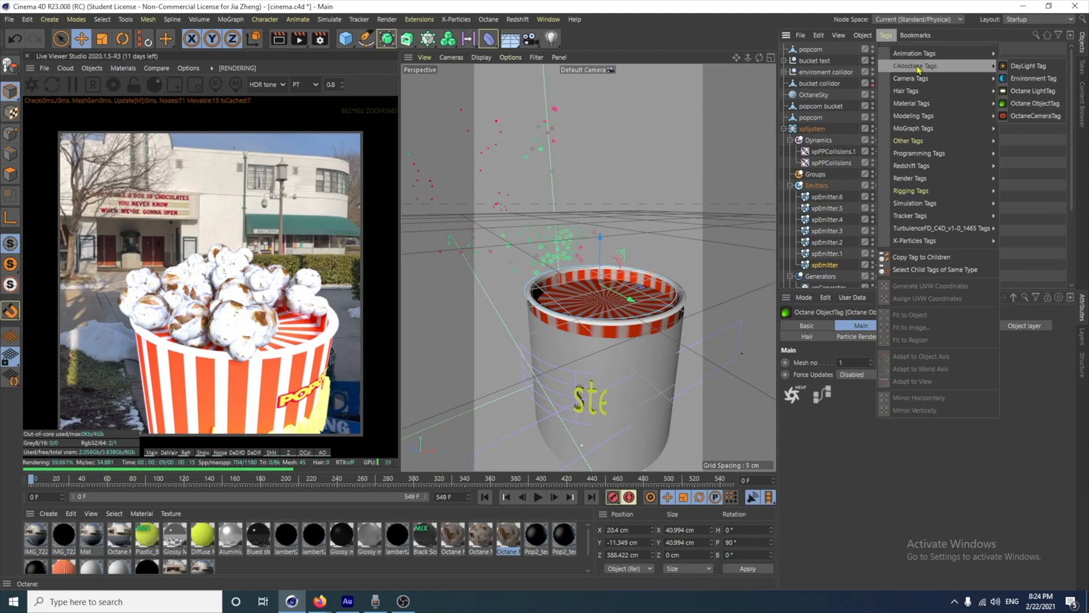
{"action": "left_click", "coordinate": [1024, 106]}
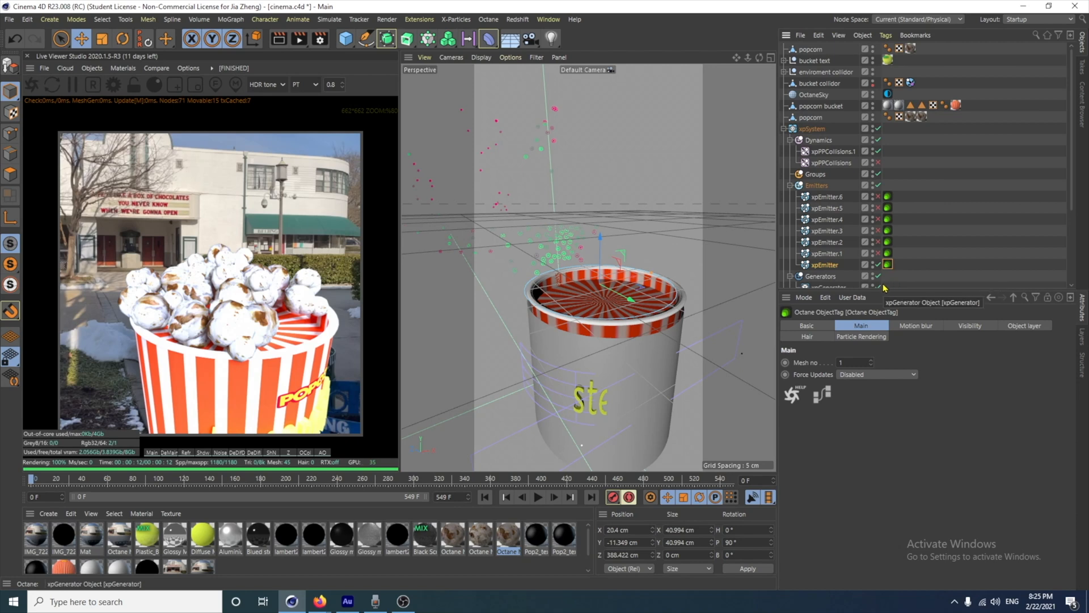
{"action": "left_click", "coordinate": [877, 336]}
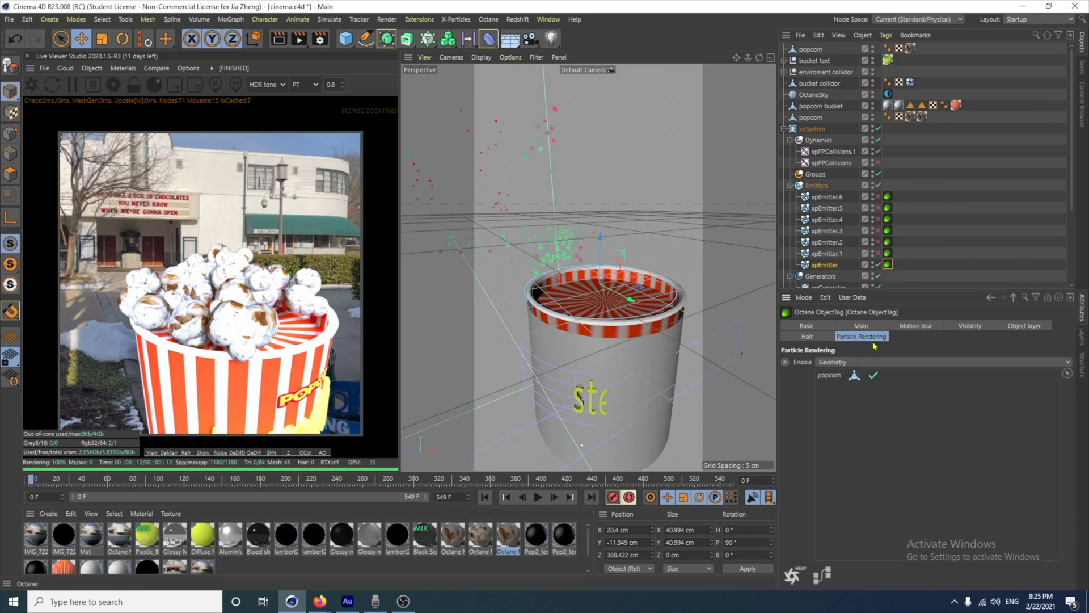
{"action": "left_click_drag", "start_coordinate": [1071, 164], "coordinate": [1058, 284]}
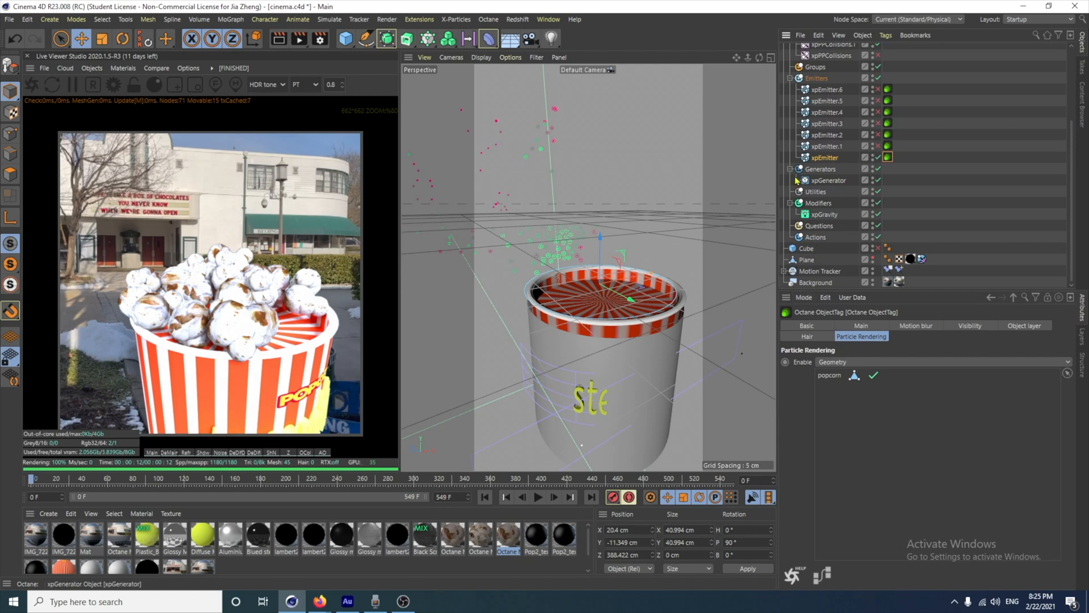
{"action": "scroll", "coordinate": [817, 142], "scroll_direction": "up", "scroll_amount": 3}
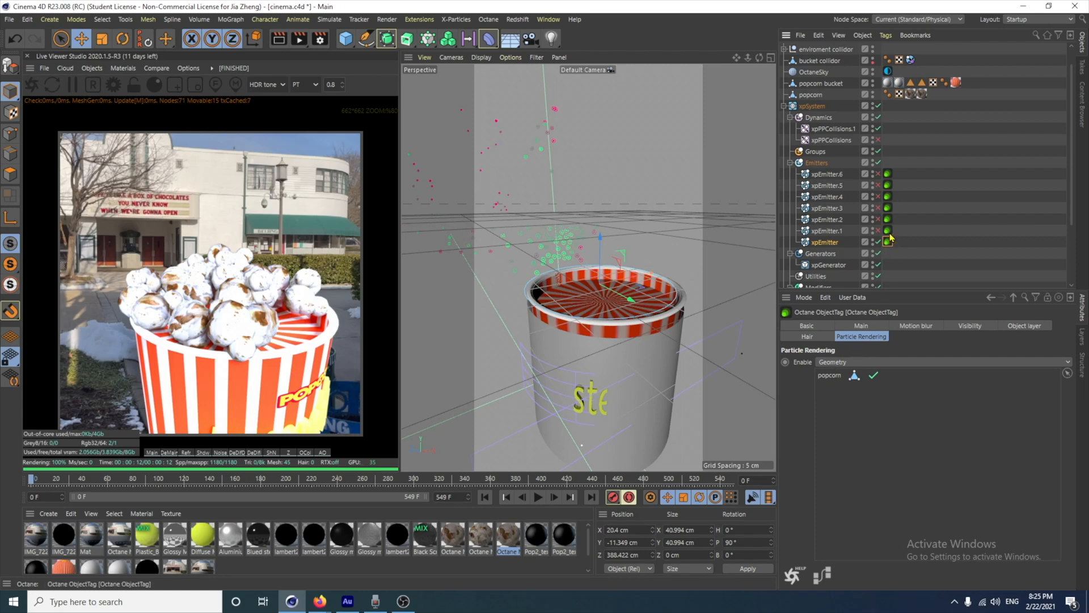
{"action": "left_click", "coordinate": [838, 364]}
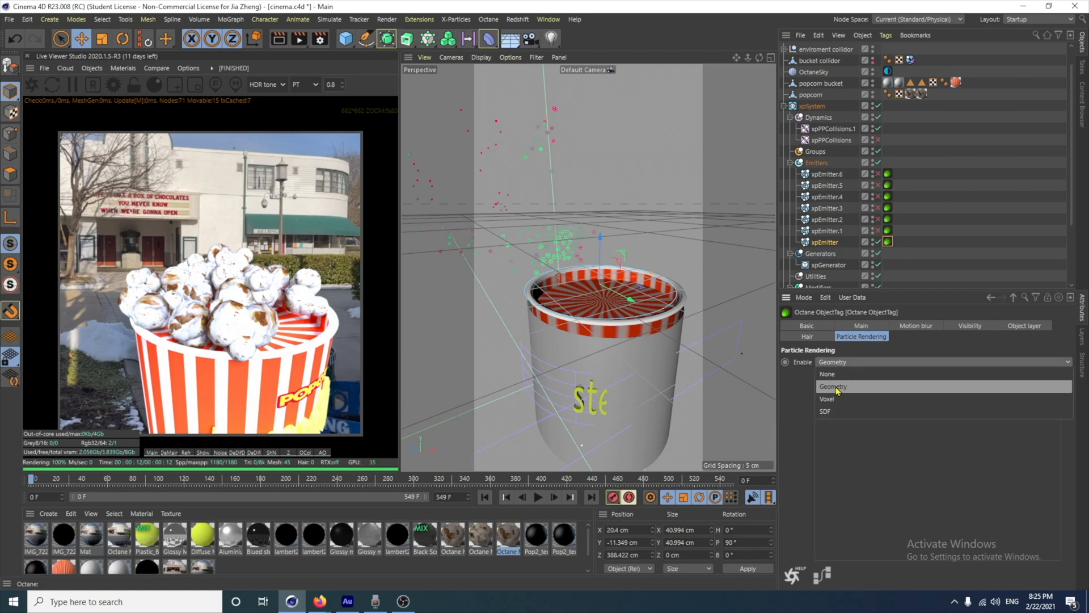
{"action": "left_click", "coordinate": [836, 388]}
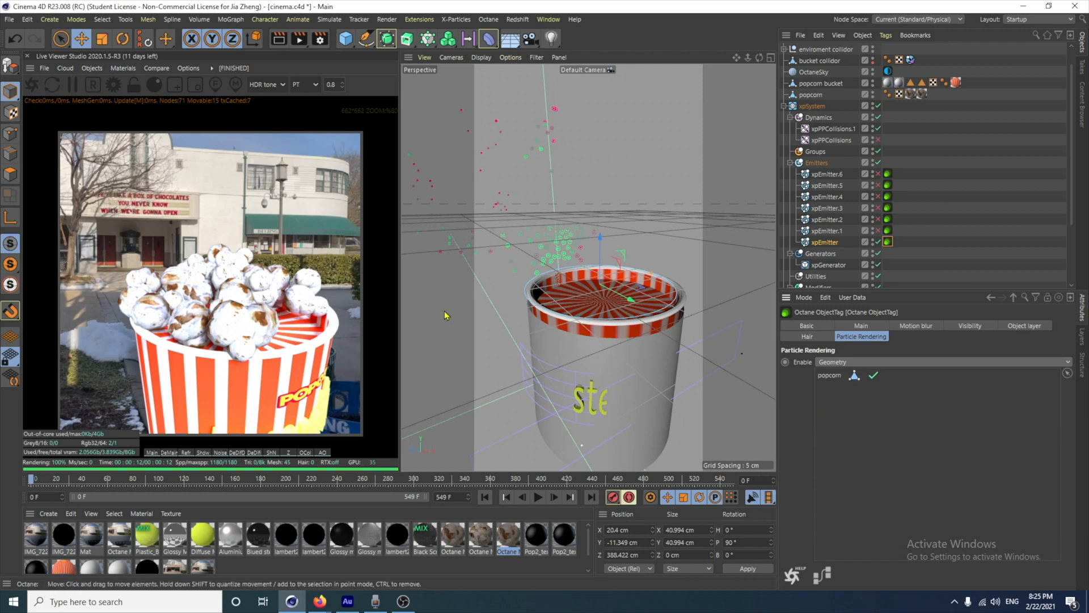
Compare the emission shot settings across xpEmitter to xpEmitter.6 and play the popcorn simulation
{"action": "left_click", "coordinate": [823, 242]}
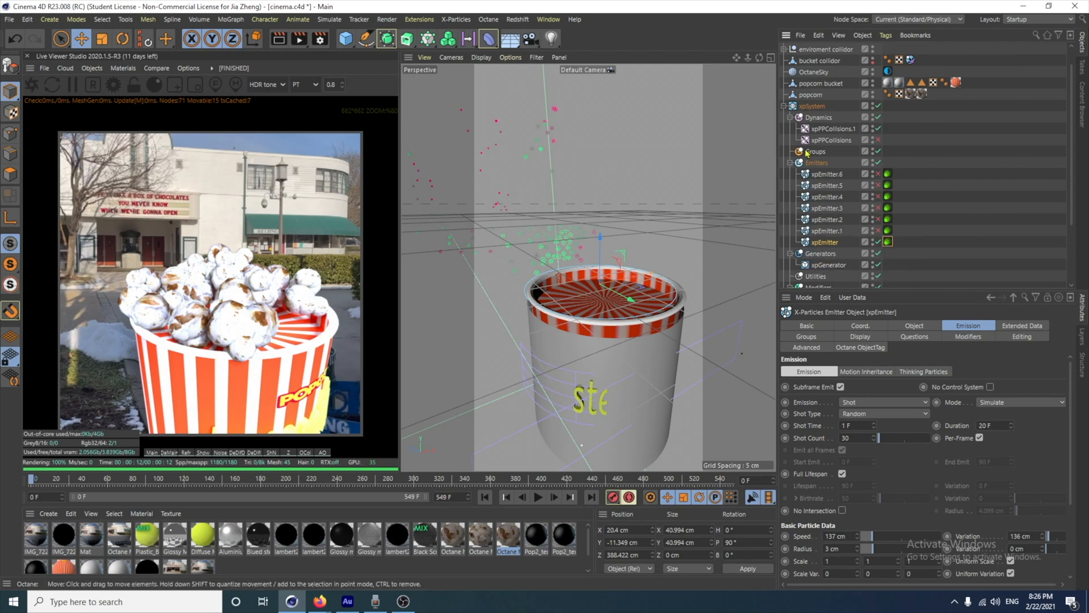
{"action": "left_click", "coordinate": [827, 231]}
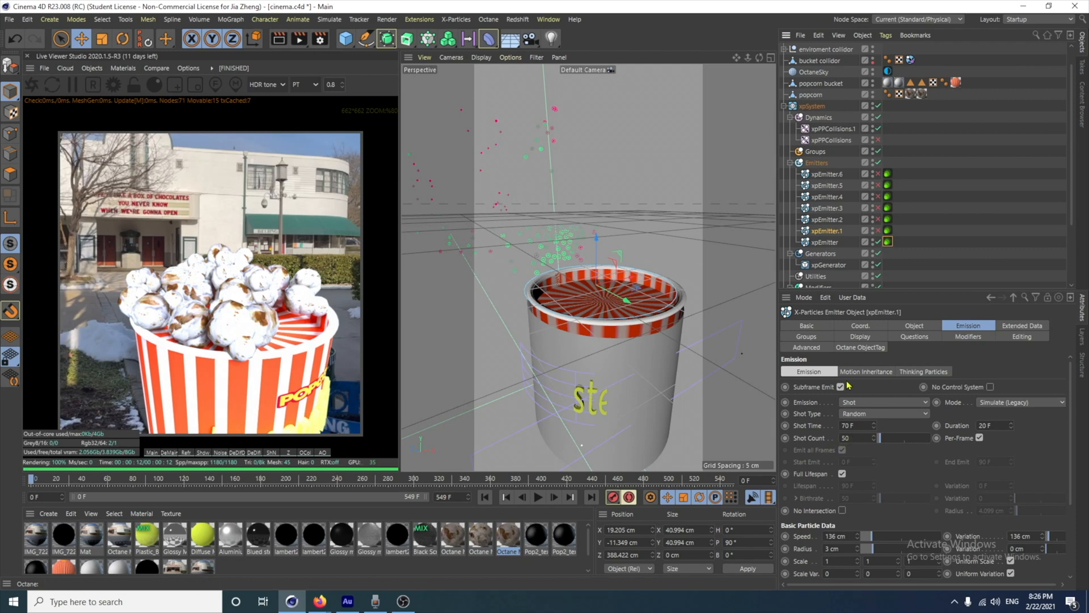
{"action": "left_click", "coordinate": [828, 220]}
{"action": "left_click", "coordinate": [823, 209]}
{"action": "left_click", "coordinate": [826, 197]}
{"action": "left_click", "coordinate": [832, 174]}
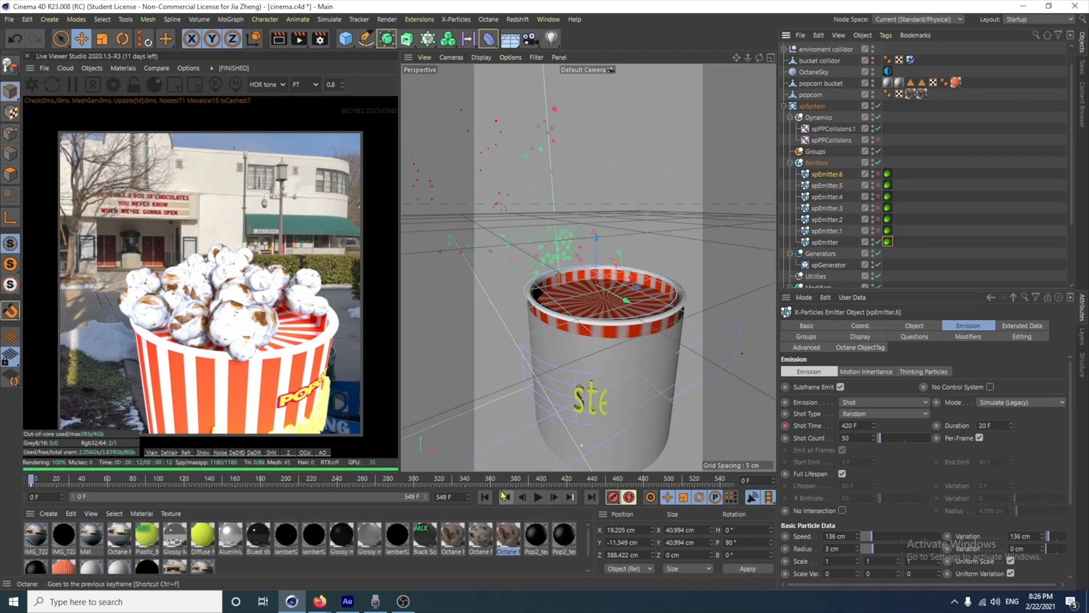
{"action": "left_click", "coordinate": [550, 498]}
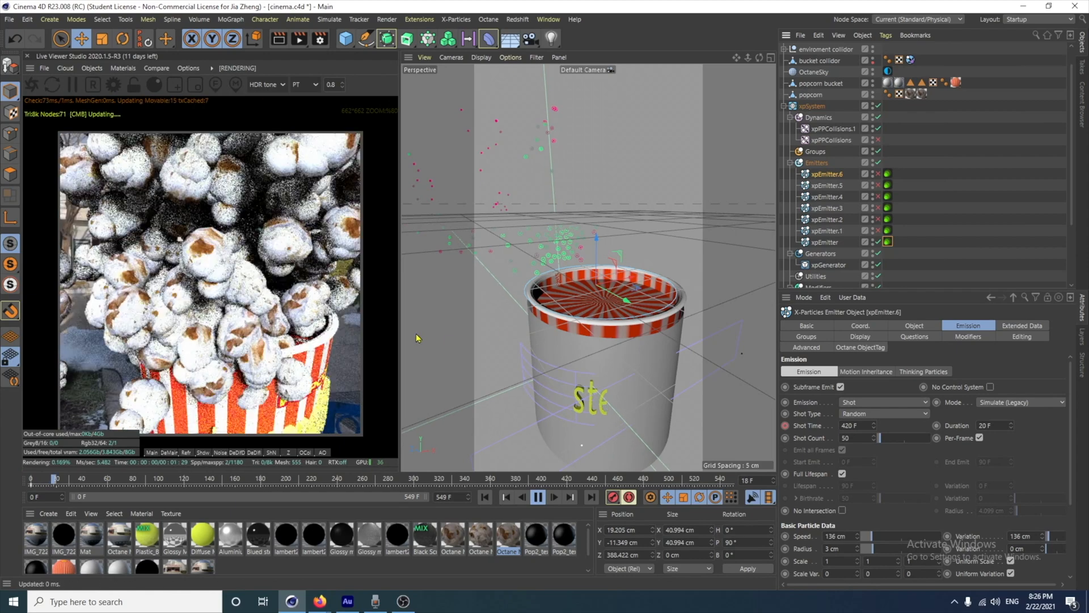
{"action": "scroll", "coordinate": [586, 391], "scroll_direction": "down", "scroll_amount": 10}
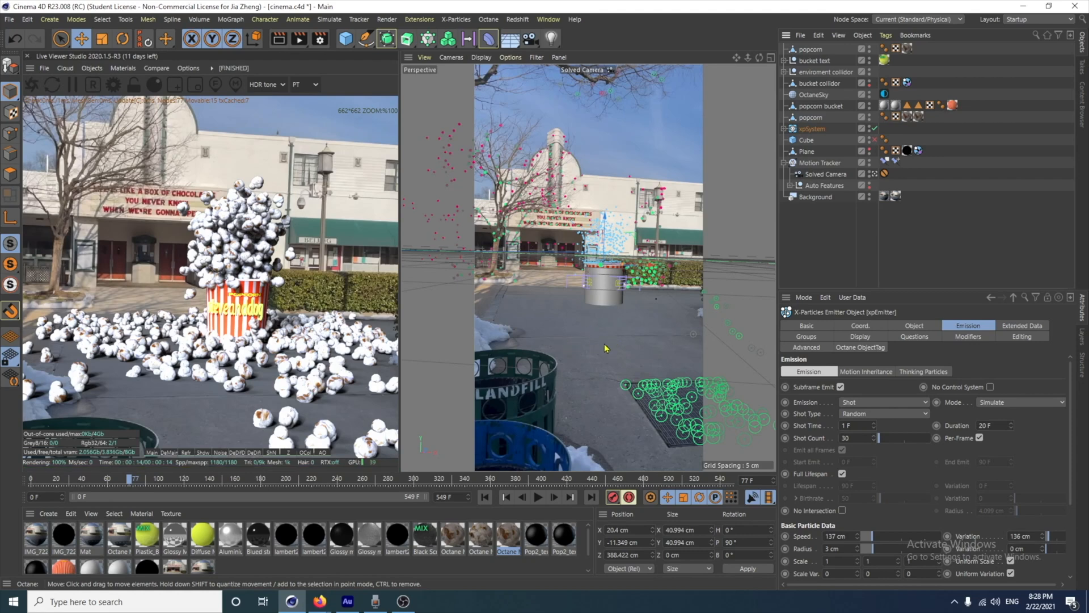
Apply an X-Particles xpCollider tag to the ground Plane
{"action": "left_click", "coordinate": [807, 152]}
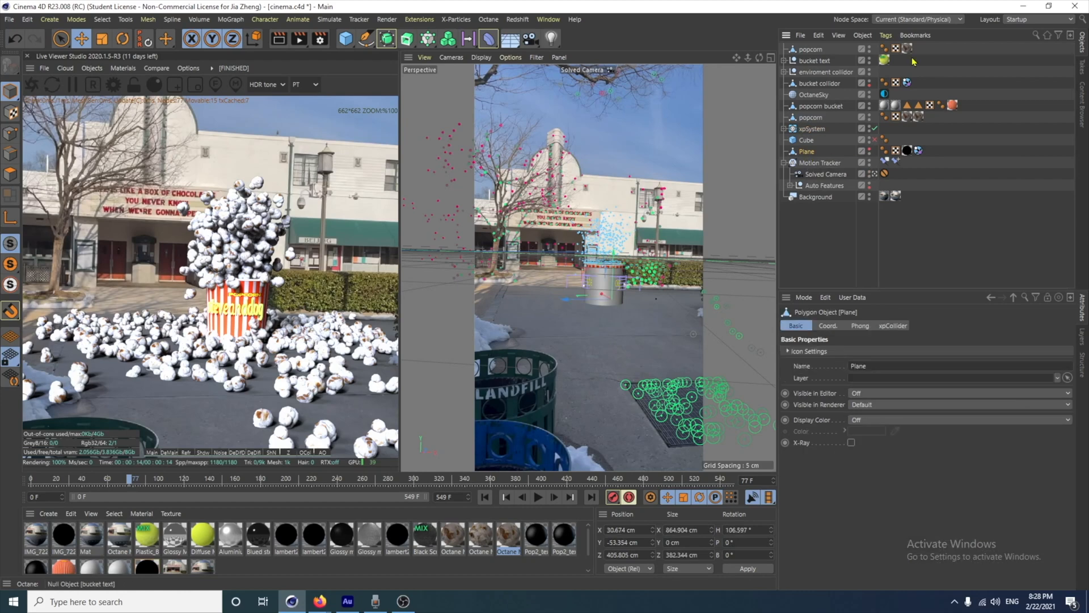
{"action": "left_click", "coordinate": [885, 36]}
{"action": "mouse_move", "coordinate": [970, 240]}
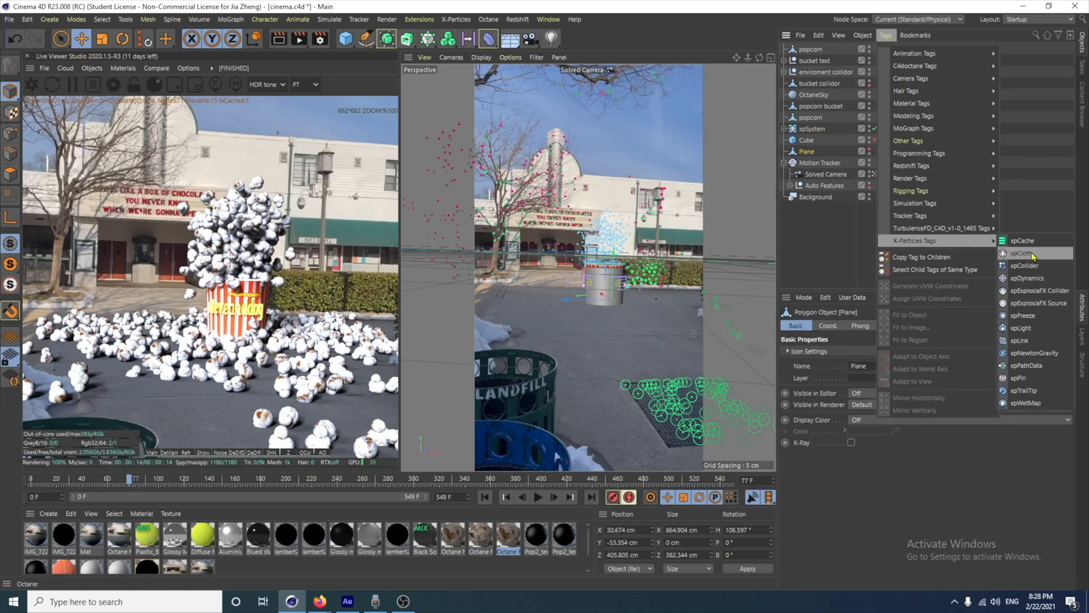
{"action": "left_click", "coordinate": [1025, 266]}
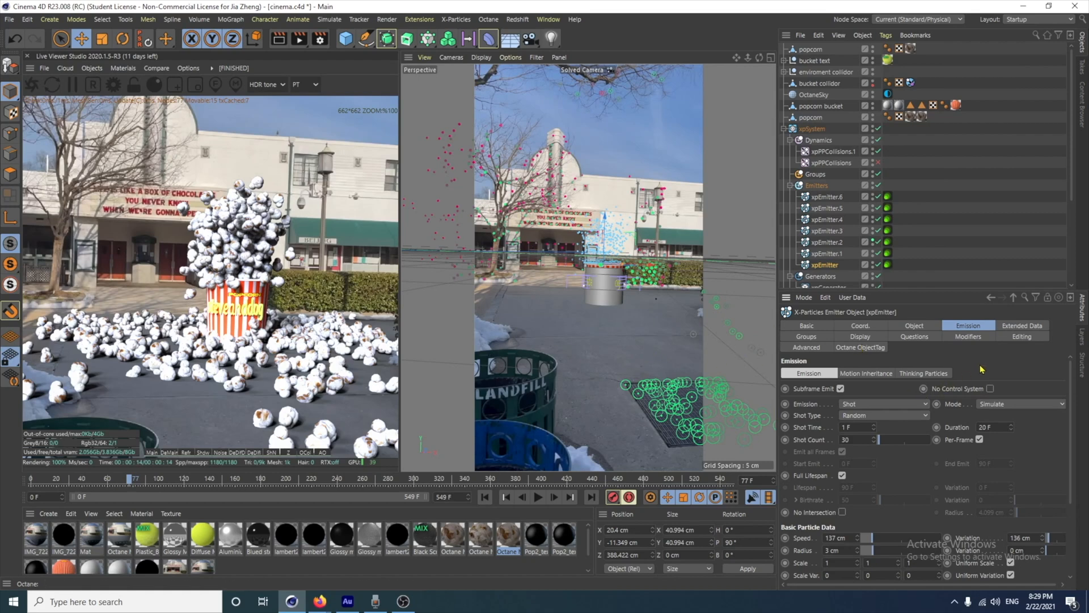
Review xpEmitter's extended rotation data, collapse the xpSystem hierarchy and expand the enviroment collidor group
{"action": "left_click", "coordinate": [1023, 326]}
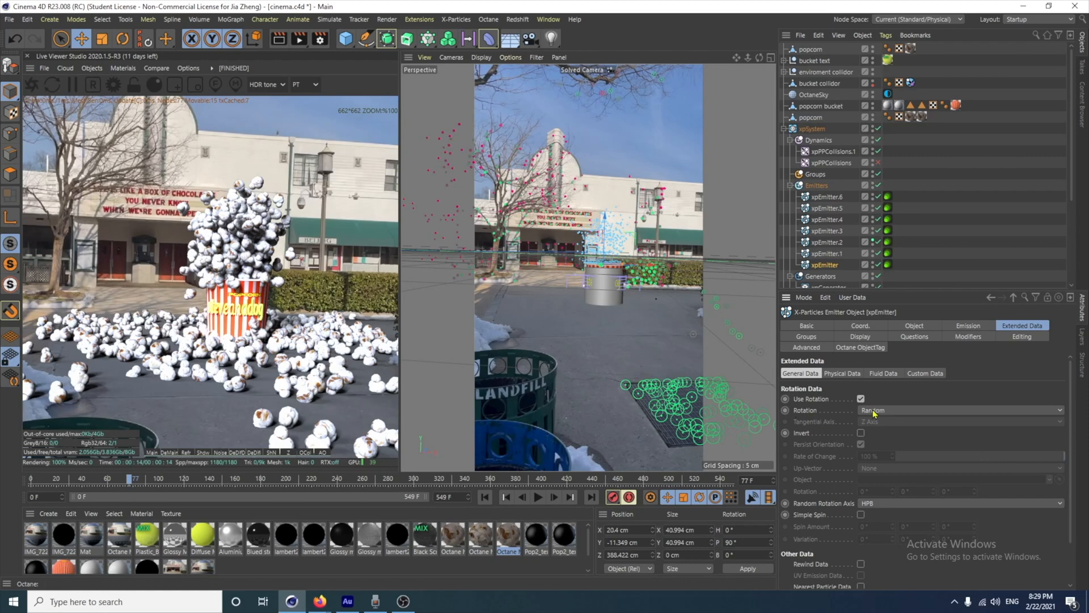
{"action": "left_click", "coordinate": [796, 186]}
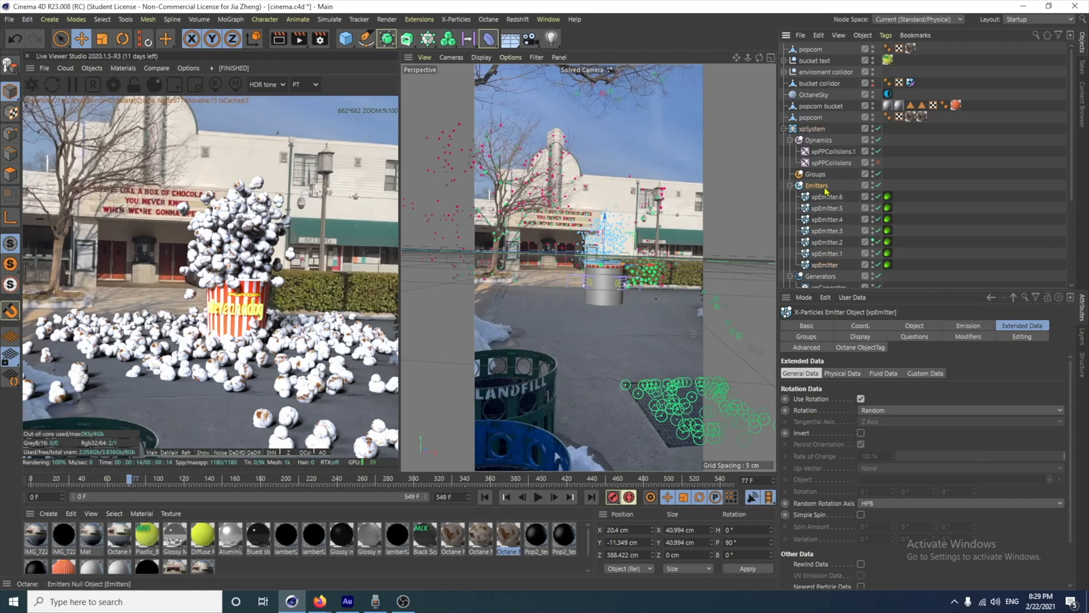
{"action": "left_click", "coordinate": [792, 186]}
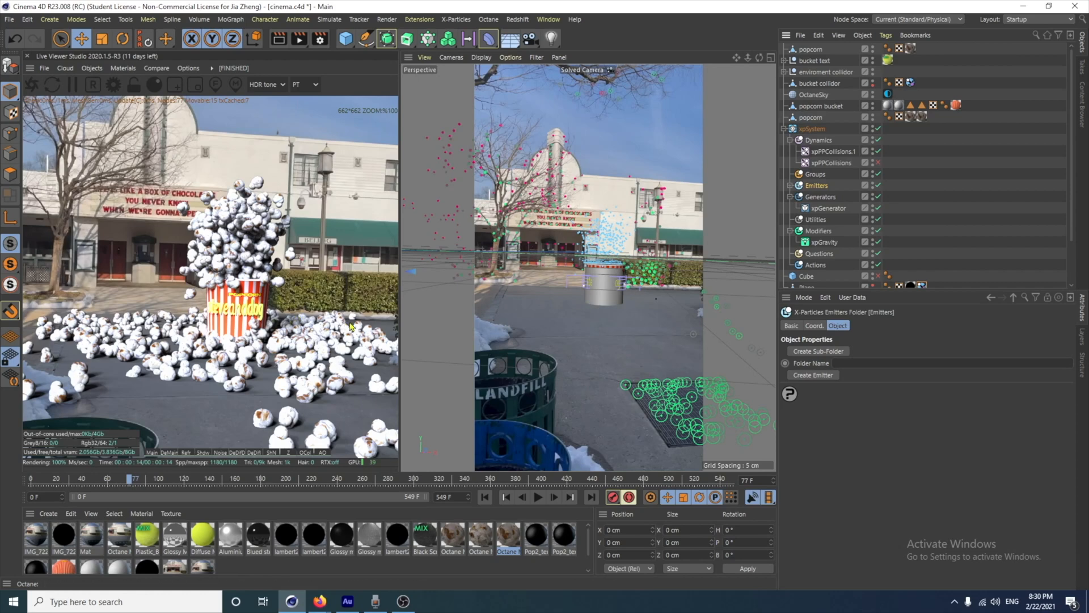
{"action": "left_click", "coordinate": [784, 129]}
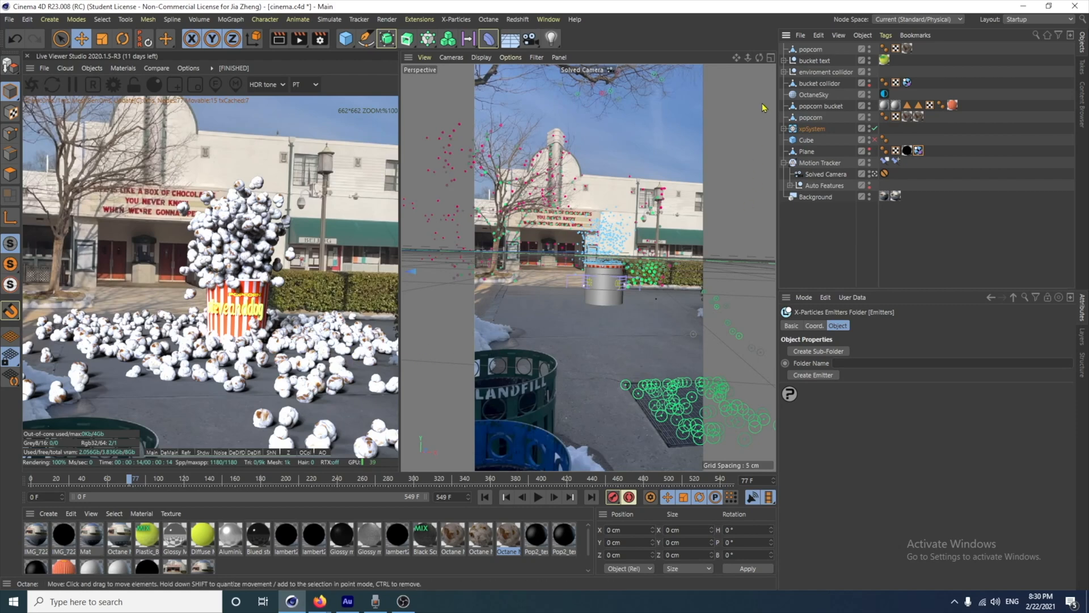
{"action": "left_click", "coordinate": [785, 72]}
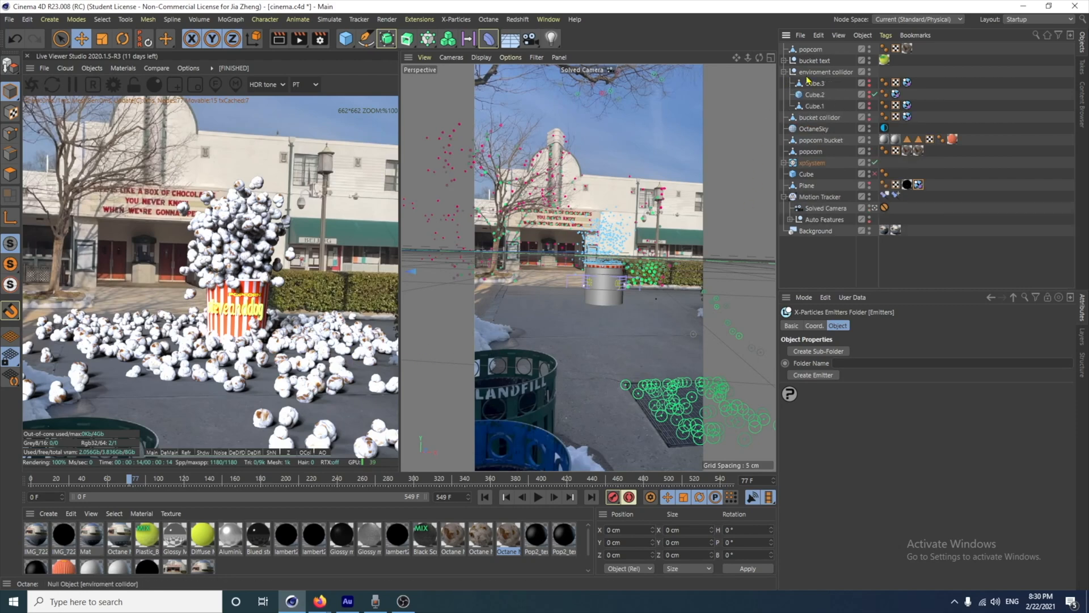
Show the Cube.3 and Cube.2 environment colliders in the viewport
{"action": "left_click", "coordinate": [870, 82]}
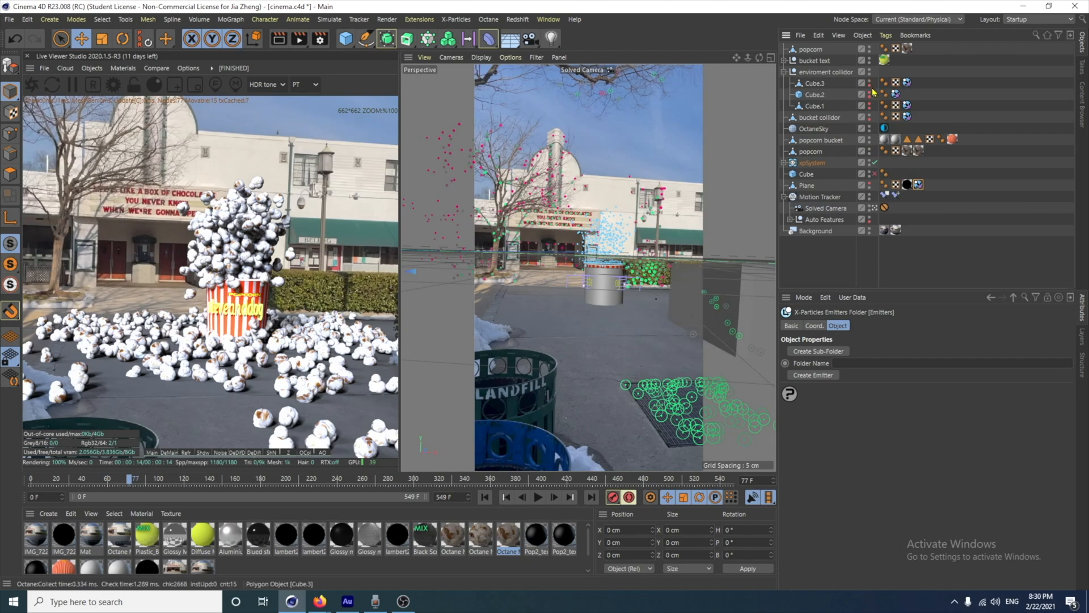
{"action": "left_click", "coordinate": [869, 96]}
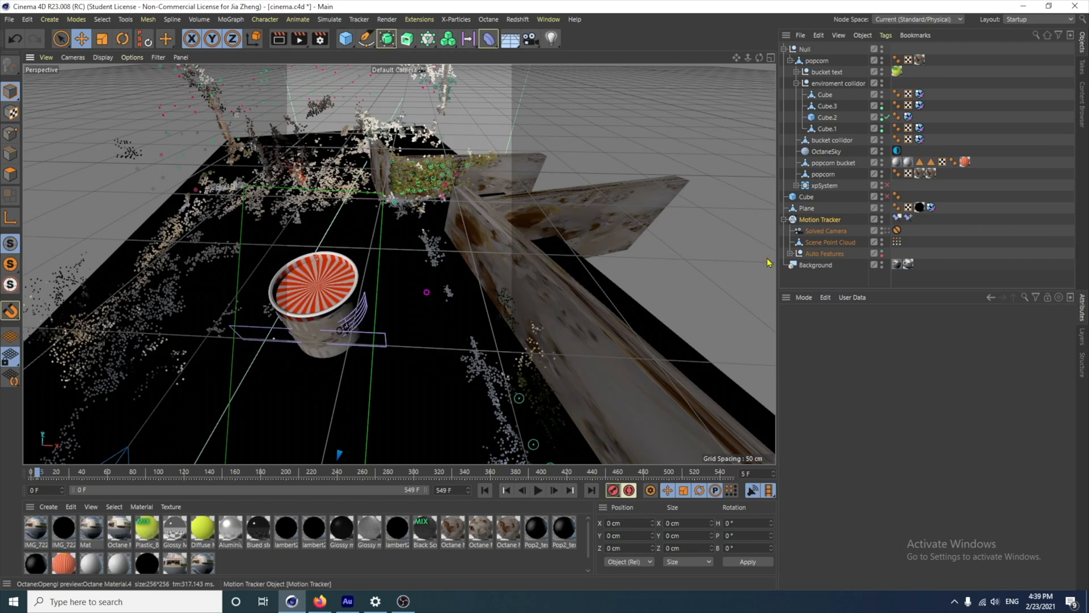
Copy the ground Plane's black Octane material onto the Cube, Cube.3, Cube.2 and Cube.1 environment colliders
{"action": "left_click_drag", "start_coordinate": [494, 295], "coordinate": [434, 250], "text": "alt"}
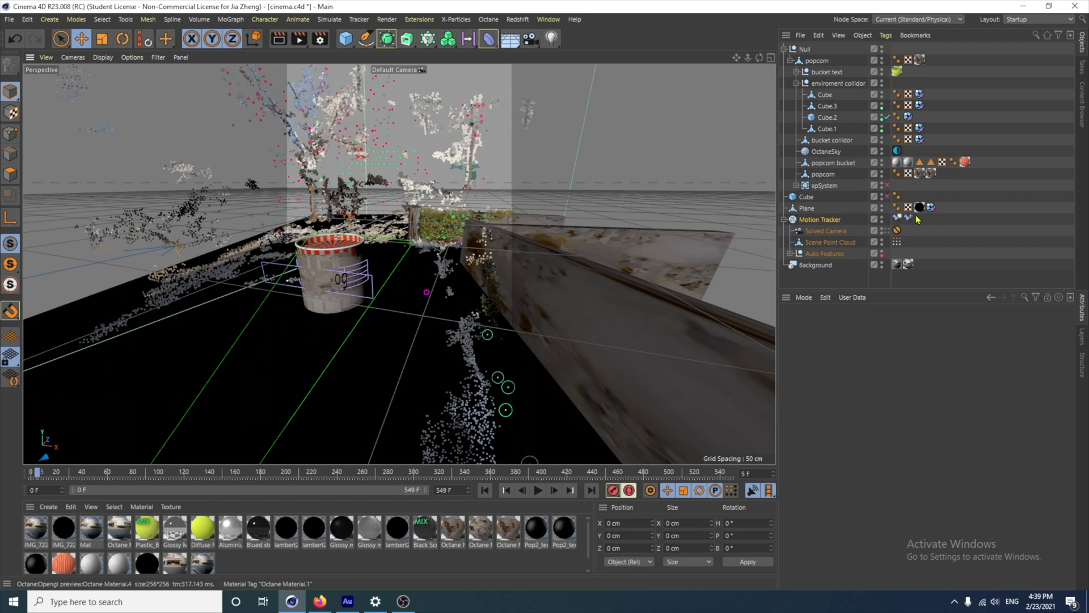
{"action": "left_click_drag", "start_coordinate": [920, 208], "coordinate": [931, 94]}
{"action": "mouse_move", "coordinate": [487, 243]}
{"action": "left_mouse_down", "text": "alt"}
{"action": "mouse_move", "coordinate": [477, 306]}
{"action": "mouse_move", "coordinate": [463, 272]}
{"action": "mouse_move", "coordinate": [467, 286]}
{"action": "mouse_move", "coordinate": [476, 254]}
{"action": "left_mouse_up", "text": "alt"}
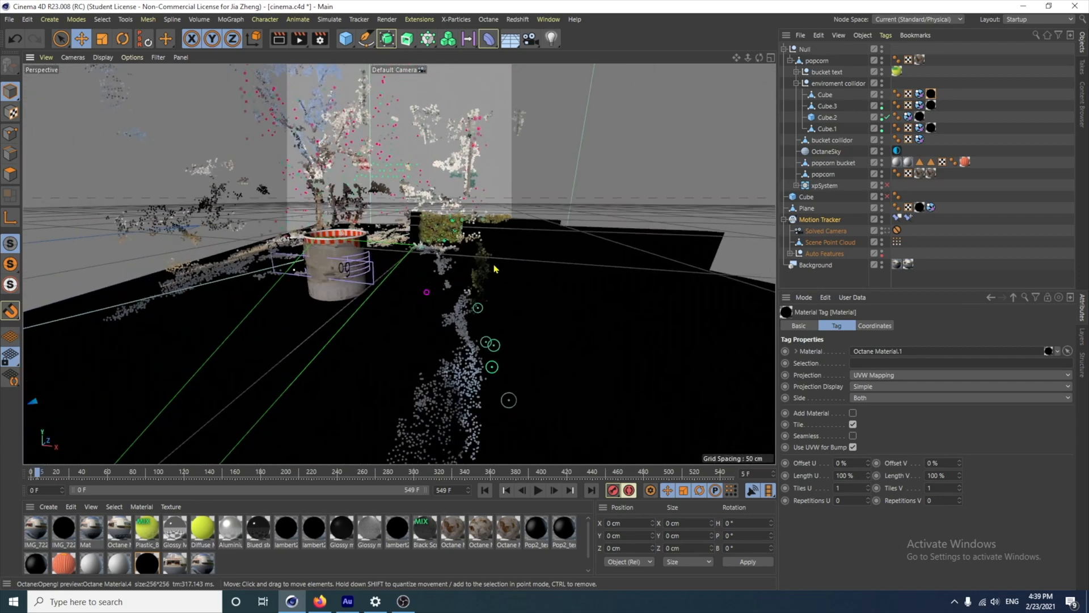
{"action": "left_click", "coordinate": [889, 230]}
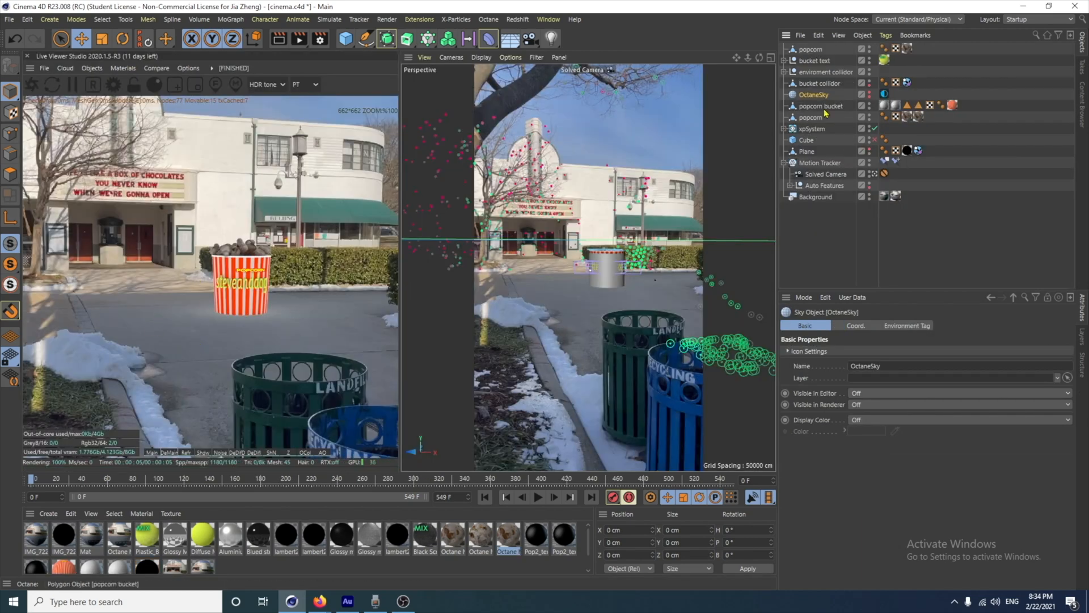
Check the available Octane environment objects and open OctaneSky's Environment Tag settings
{"action": "left_click", "coordinate": [92, 68]}
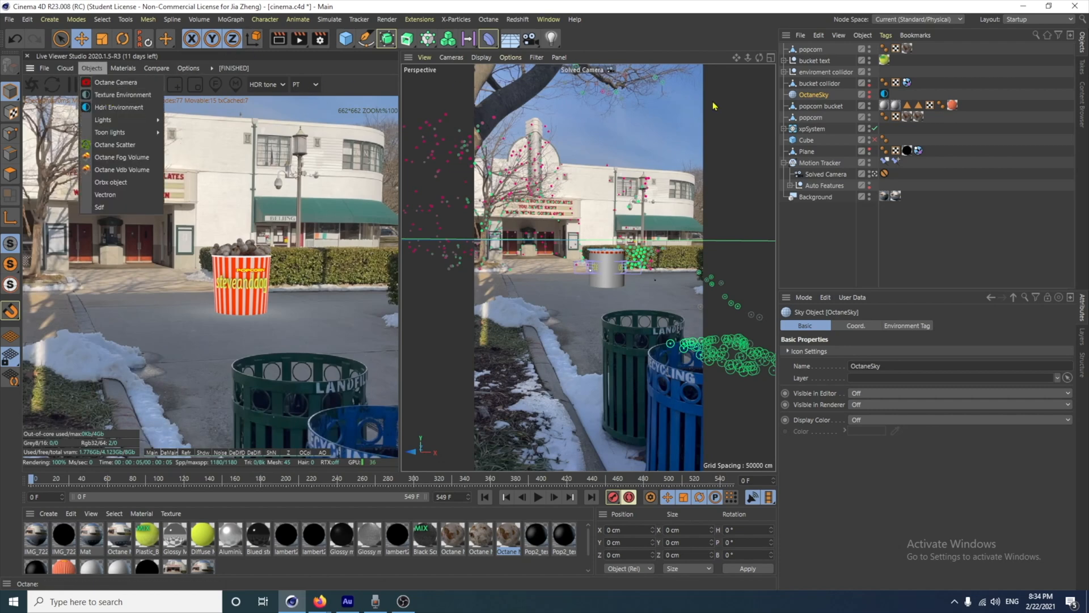
{"action": "left_click", "coordinate": [810, 97]}
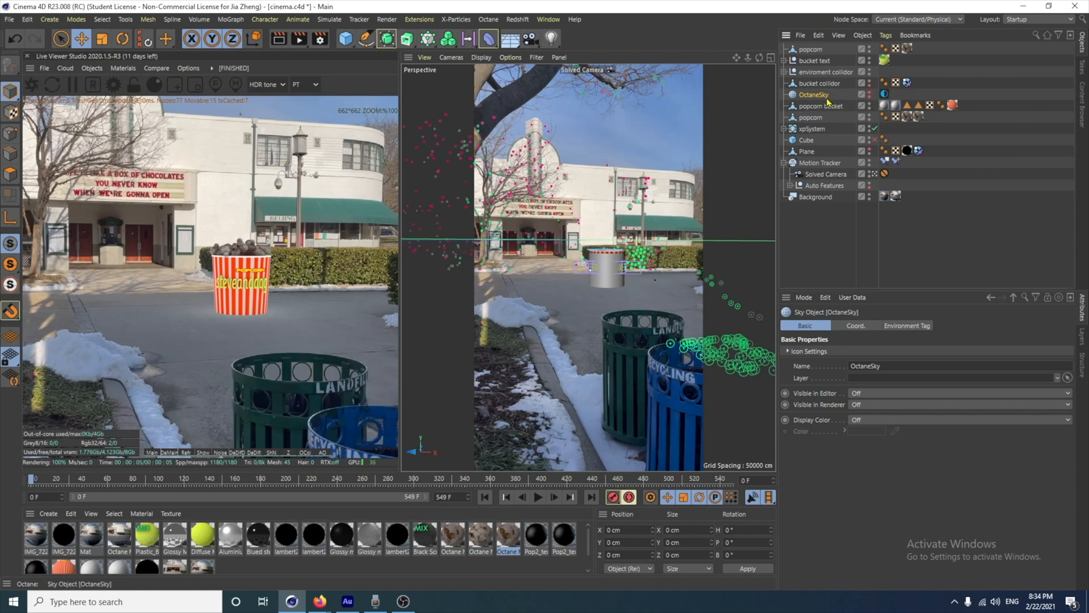
{"action": "left_click", "coordinate": [885, 94]}
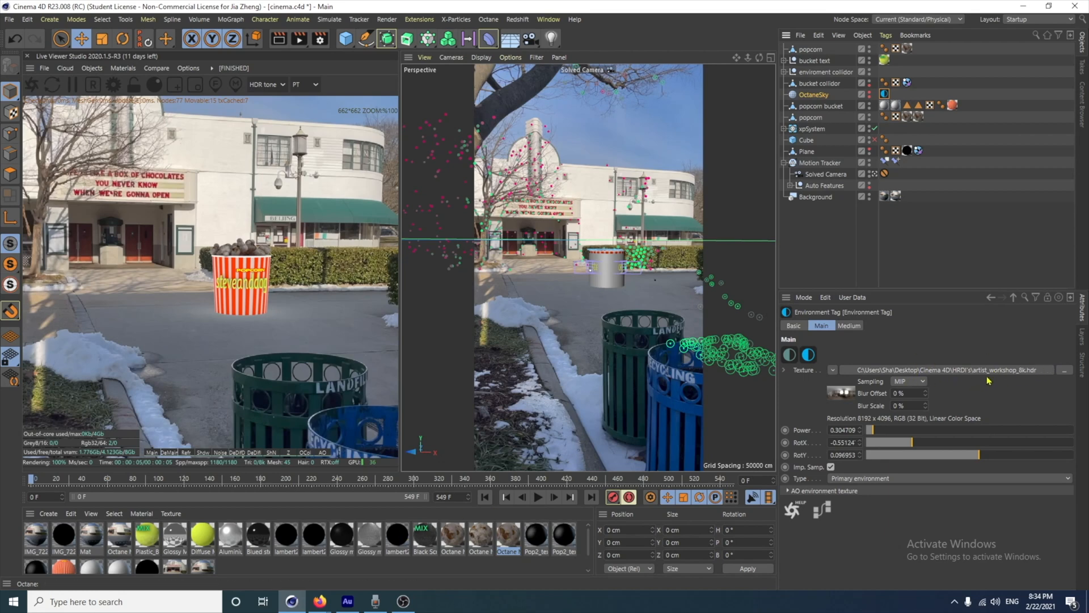
Switch to Firefox to view the HDRI Haven site, return to Cinema 4D and browse the HRDI's folder without choosing a file
{"action": "left_click", "coordinate": [315, 608]}
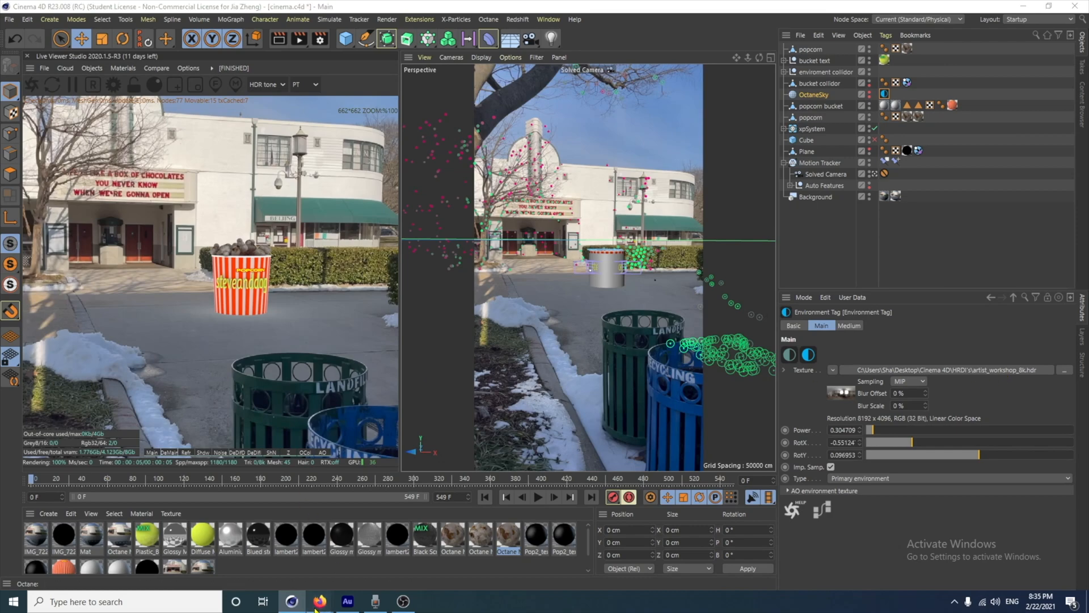
{"action": "left_click", "coordinate": [380, 545]}
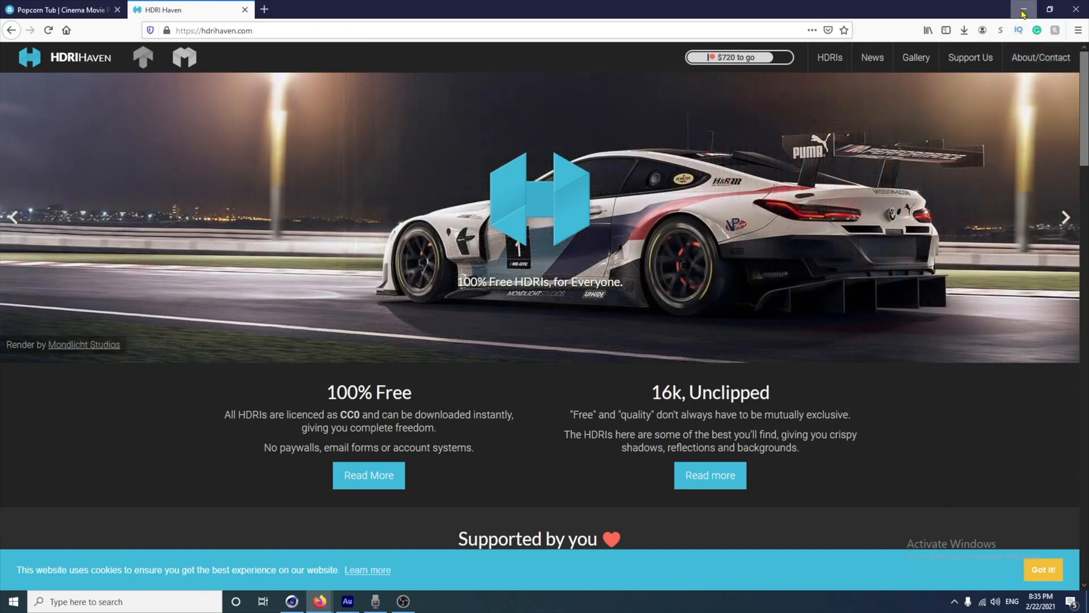
{"action": "left_click", "coordinate": [1024, 9]}
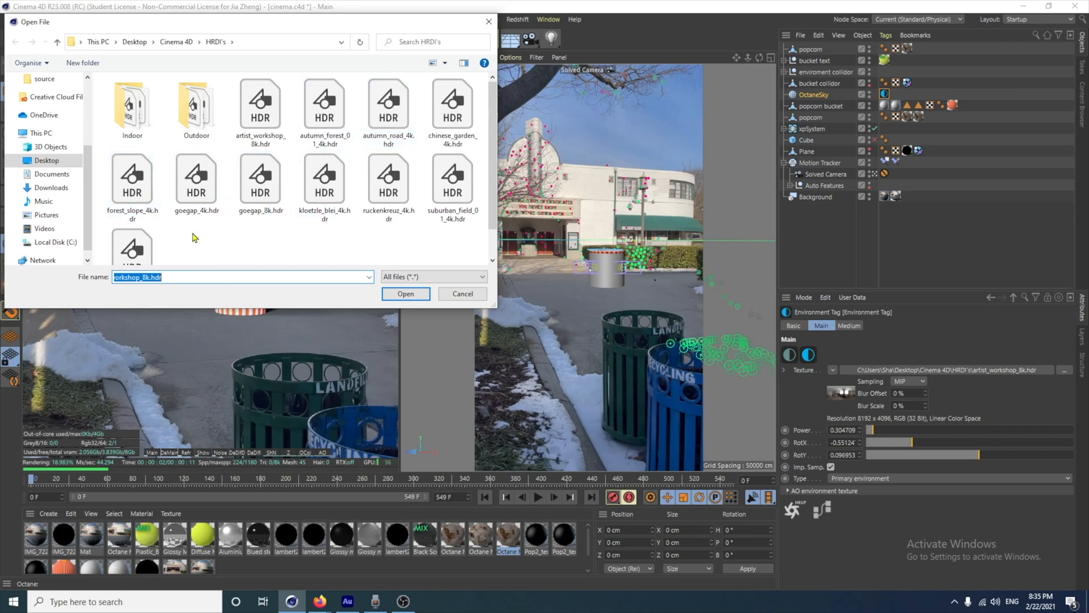
{"action": "left_click_drag", "start_coordinate": [321, 26], "coordinate": [559, 277]}
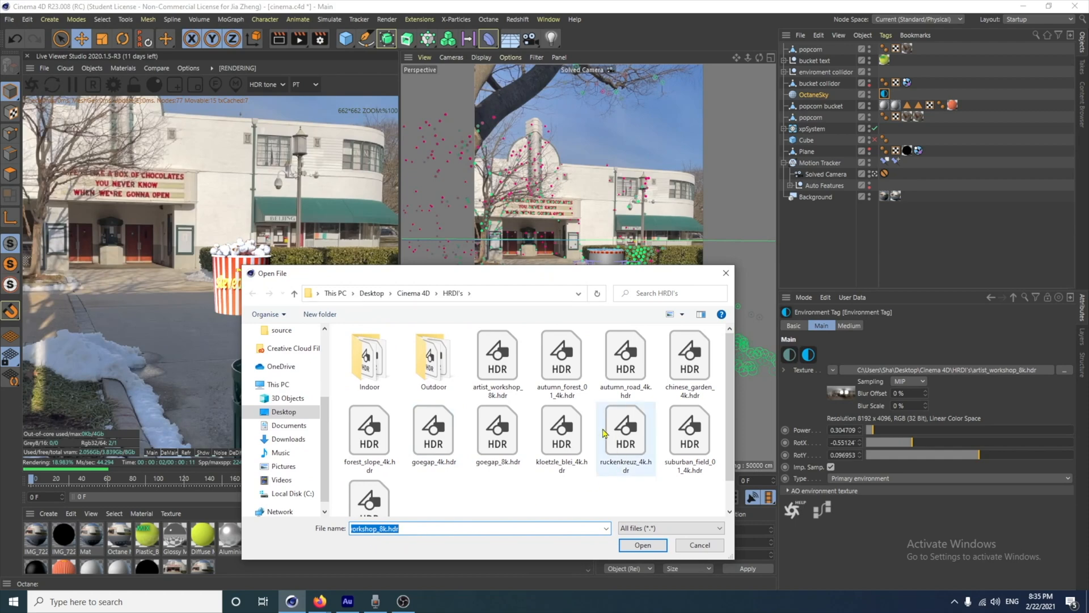
{"action": "left_click", "coordinate": [723, 274]}
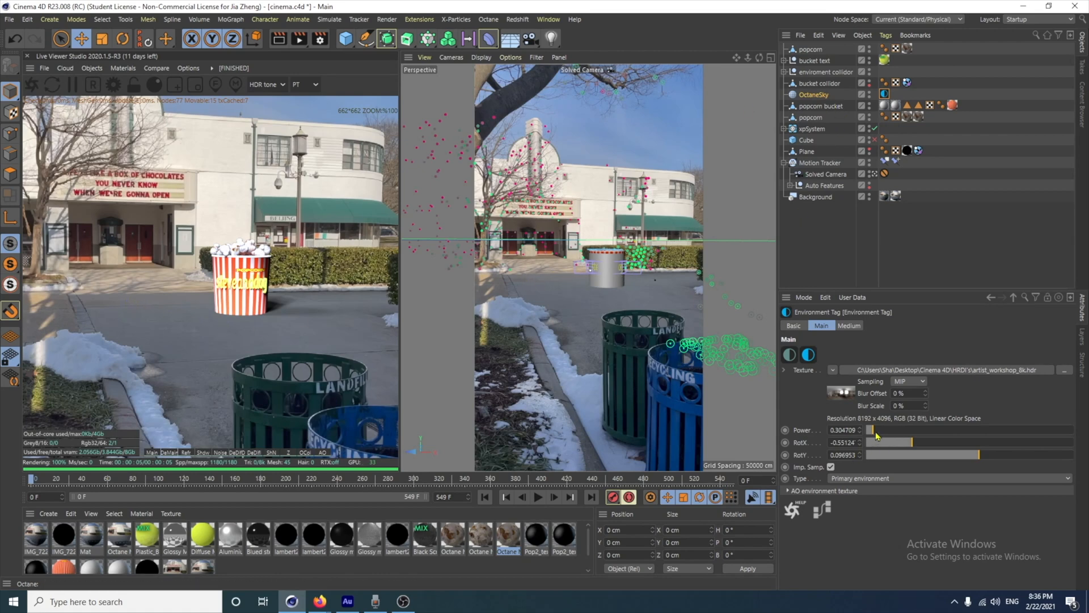
Adjust OctaneSky's HDRI lighting to Power 0.274709, RotX -0.52908 and RotY 0.124654
{"action": "left_click_drag", "start_coordinate": [875, 435], "coordinate": [1046, 431]}
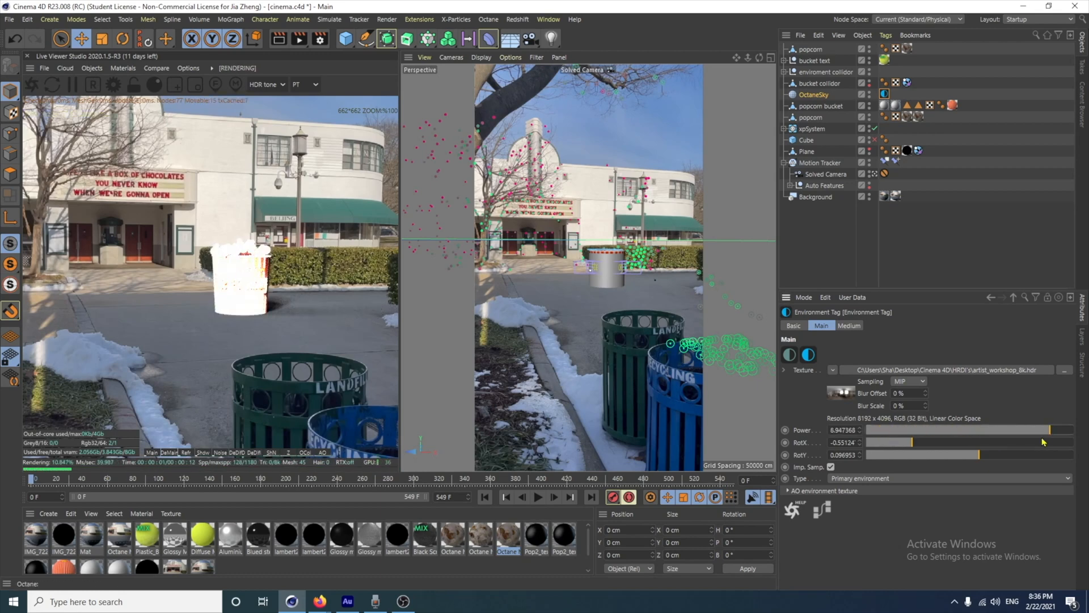
{"action": "key", "text": "ctrl+z"}
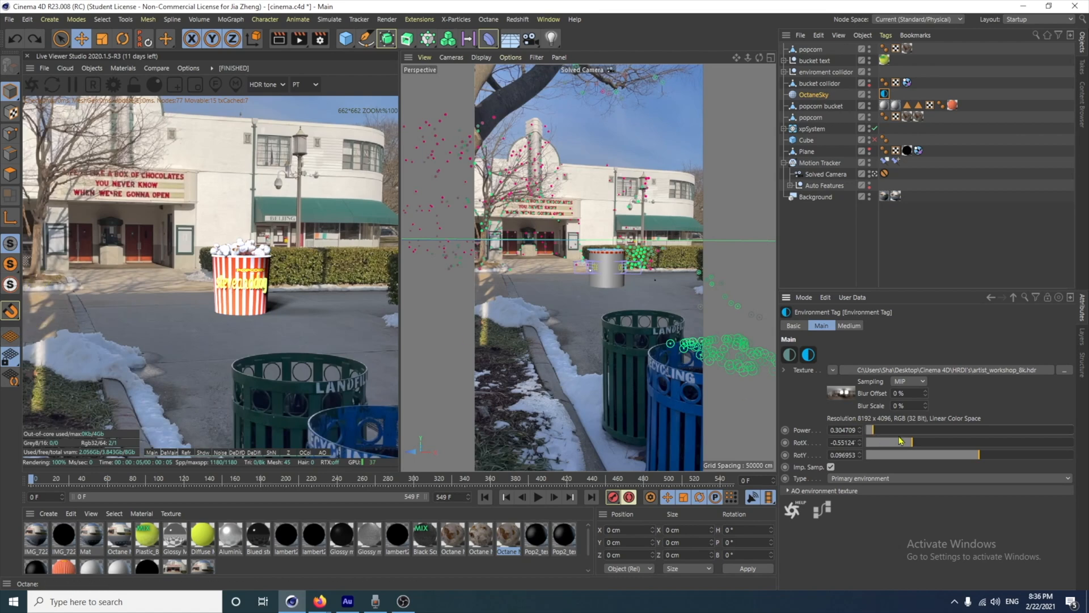
{"action": "mouse_move", "coordinate": [911, 446]}
{"action": "left_mouse_down"}
{"action": "mouse_move", "coordinate": [892, 452]}
{"action": "mouse_move", "coordinate": [914, 454]}
{"action": "left_mouse_up"}
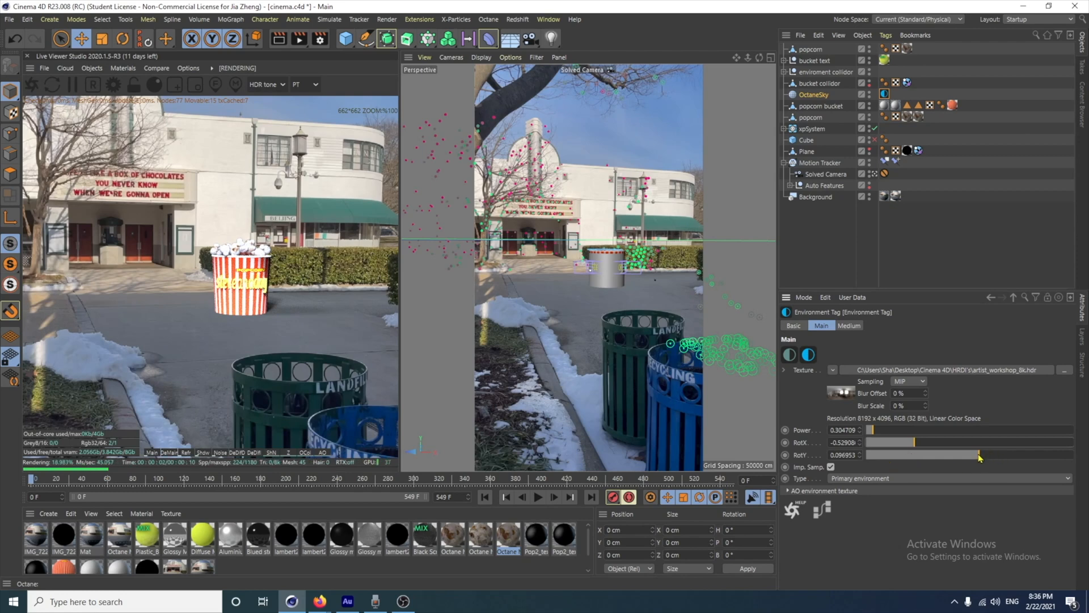
{"action": "left_click_drag", "start_coordinate": [978, 456], "coordinate": [1001, 473]}
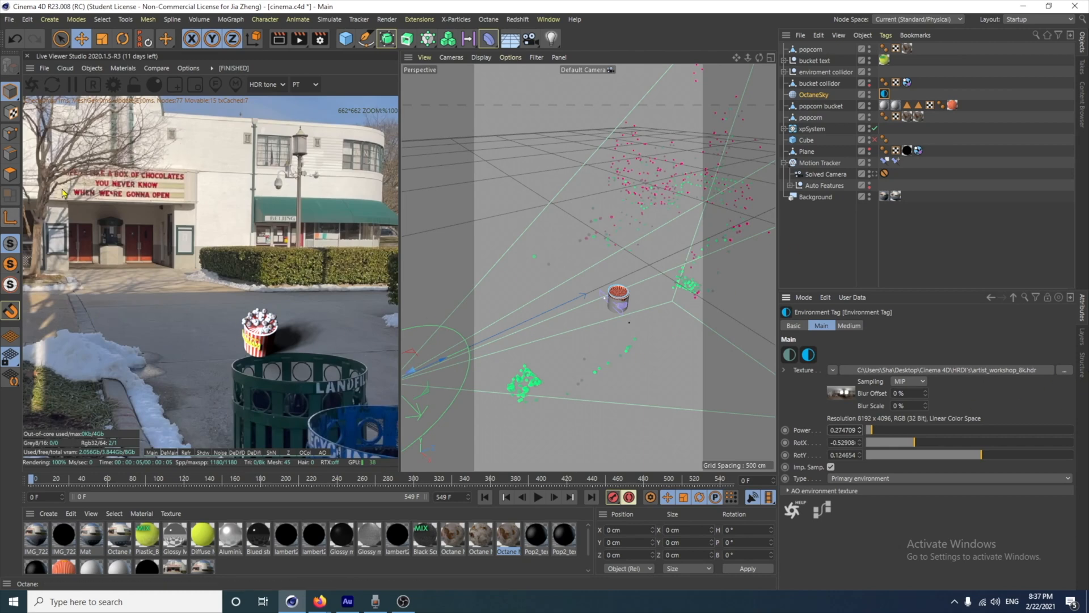
Select the bucket collidor and examine its shape around the popcorn bucket up close outside the solved camera
{"action": "left_click", "coordinate": [874, 174]}
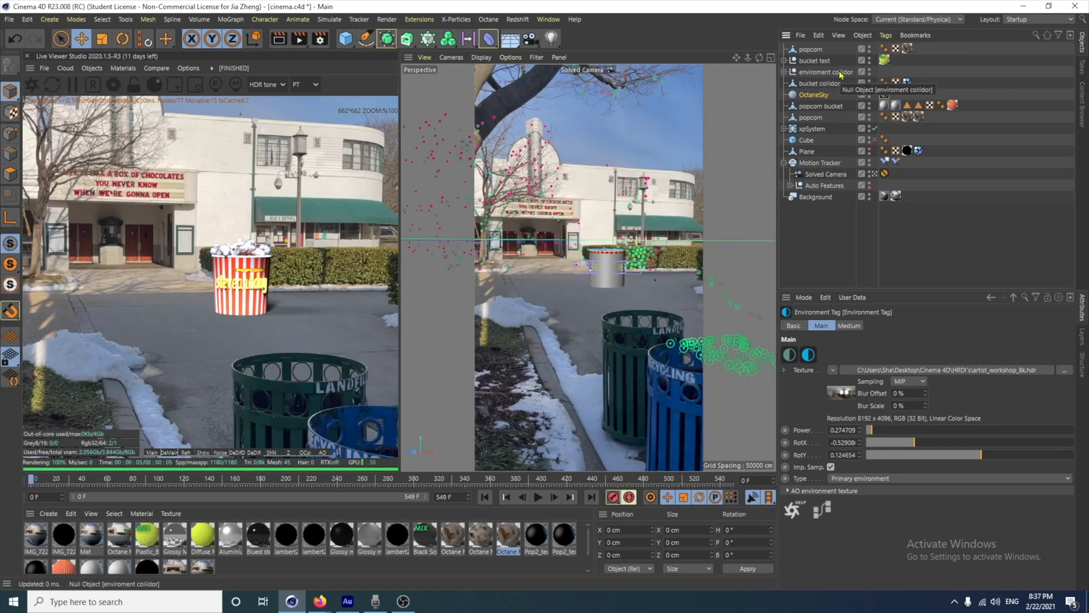
{"action": "left_click", "coordinate": [808, 84]}
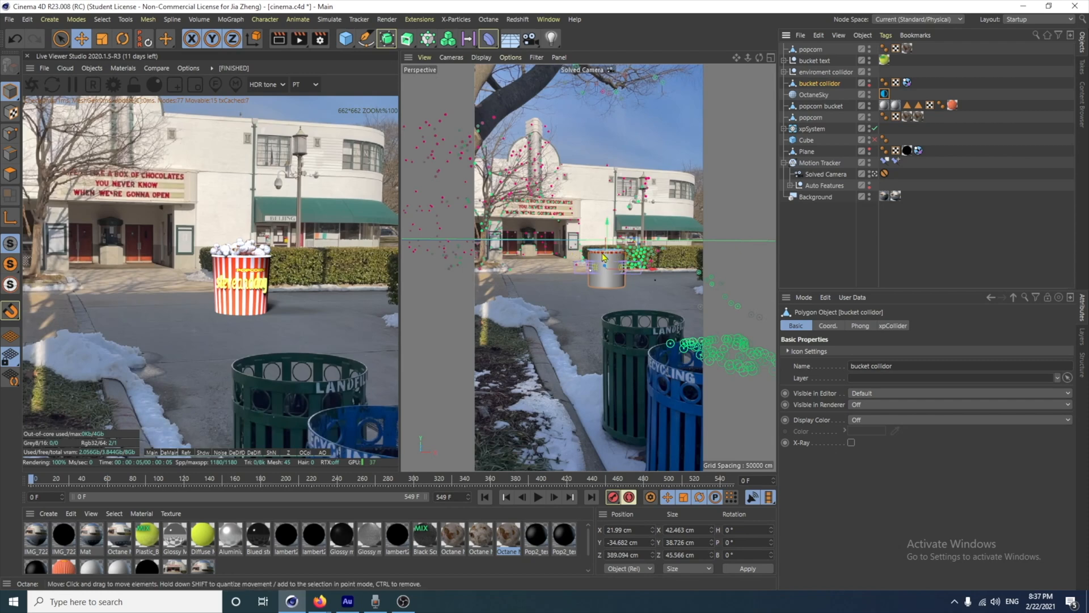
{"action": "left_click", "coordinate": [874, 174]}
{"action": "scroll", "coordinate": [611, 307], "scroll_direction": "up", "scroll_amount": 10}
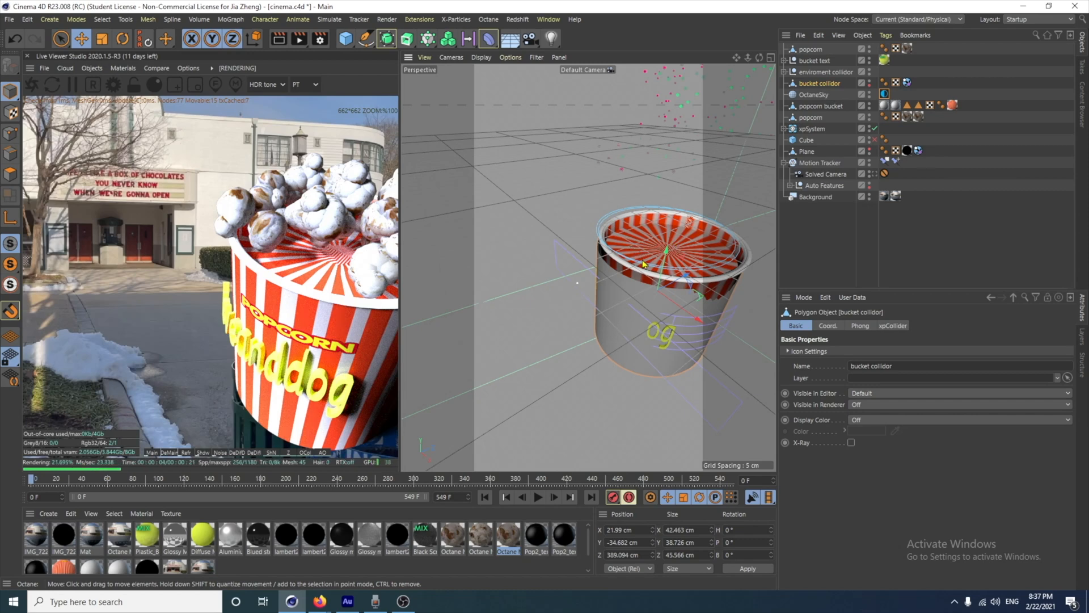
{"action": "left_click_drag", "start_coordinate": [660, 282], "coordinate": [618, 279], "text": "alt"}
{"action": "left_click_drag", "start_coordinate": [653, 333], "coordinate": [642, 277], "text": "alt"}
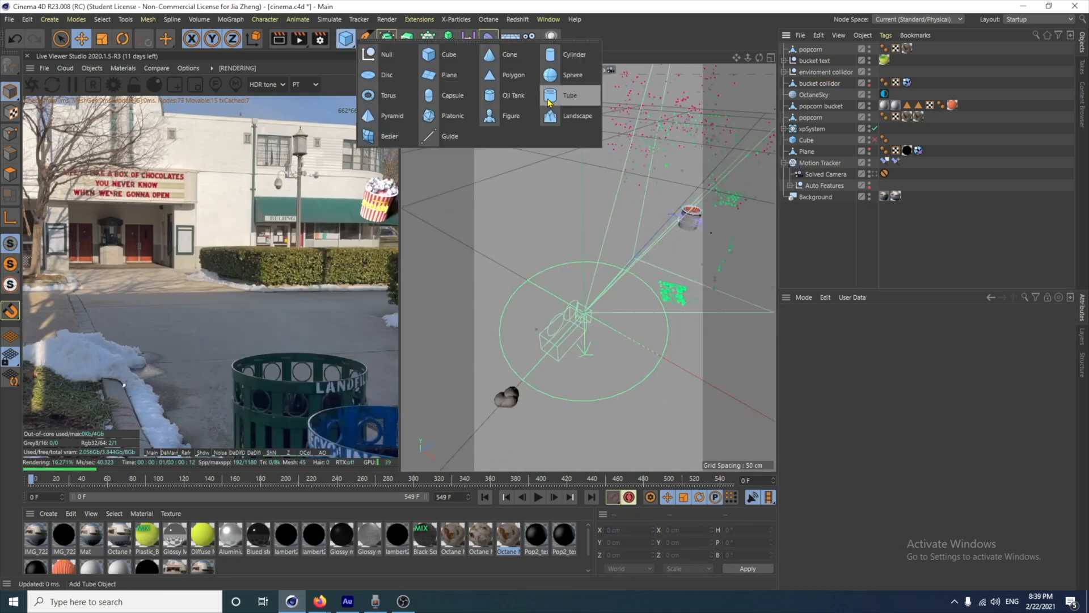
Add a Tube with 64 rotation segments and set its inner and outer radii to 83 cm
{"action": "left_click", "coordinate": [567, 98]}
{"action": "scroll", "coordinate": [609, 361], "scroll_direction": "down", "scroll_amount": 3}
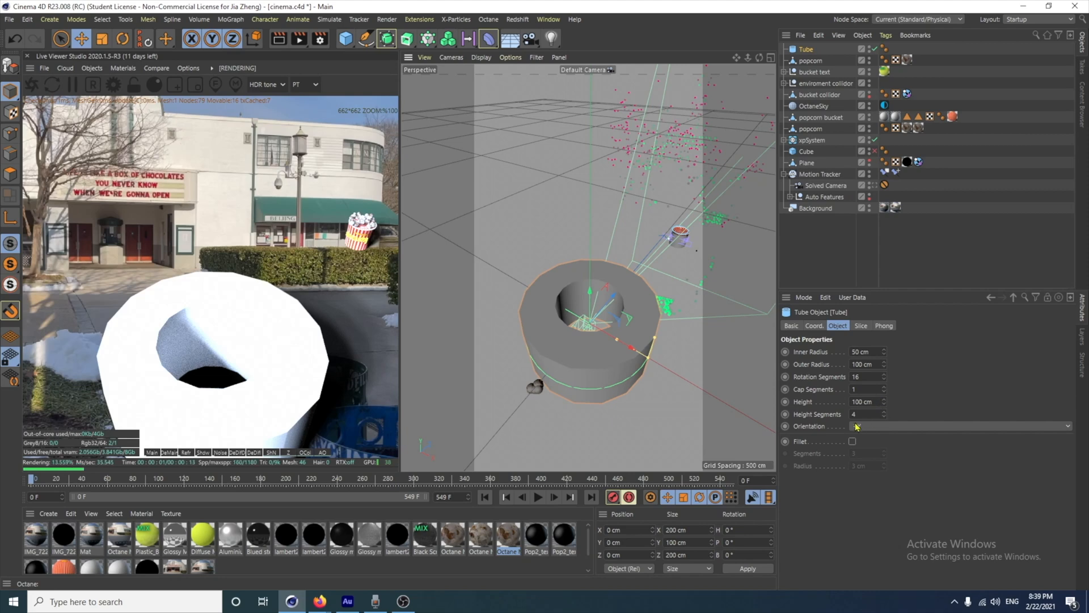
{"action": "left_click", "coordinate": [863, 377]}
{"action": "type", "text": "64"}
{"action": "key", "text": "Return"}
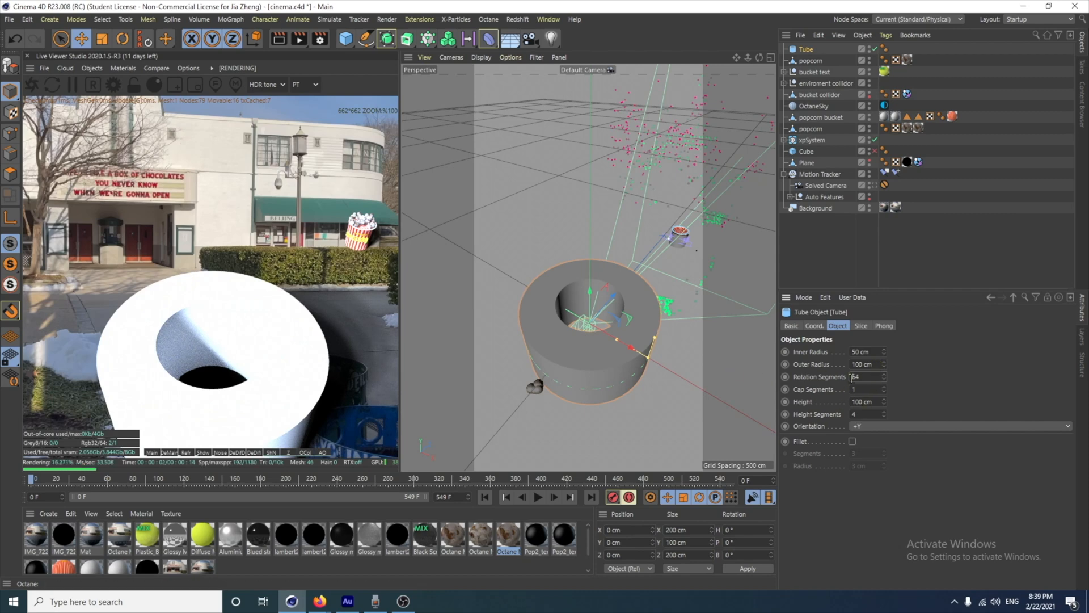
{"action": "left_click_drag", "start_coordinate": [883, 367], "coordinate": [883, 334]}
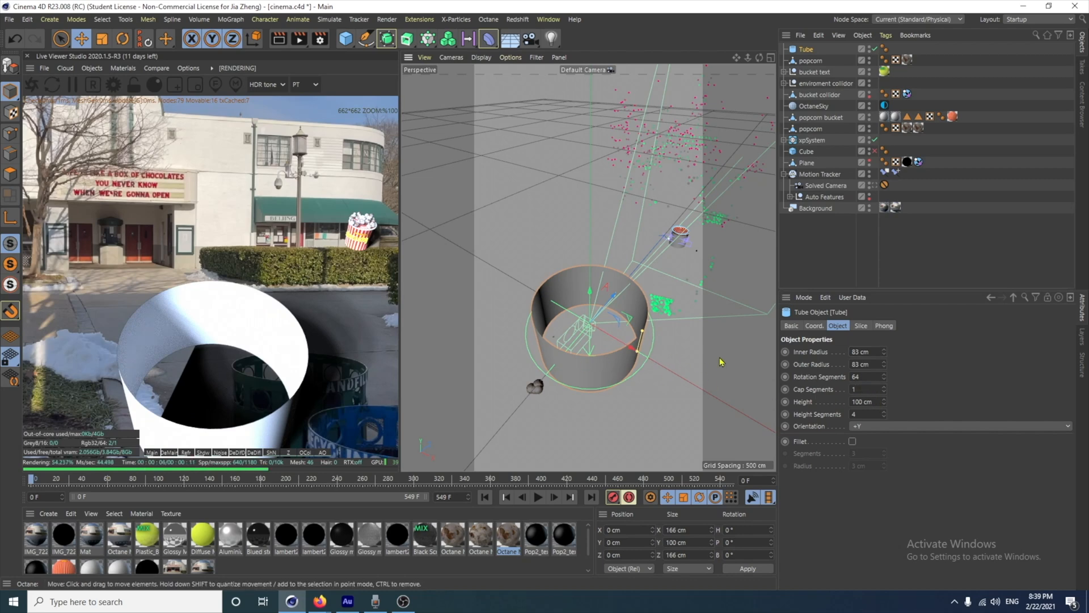
Make the tube editable and try fitting it as a bucket collider by moving it to about Z 95 cm and scaling it
{"action": "left_click_drag", "start_coordinate": [720, 363], "coordinate": [579, 320], "text": "alt"}
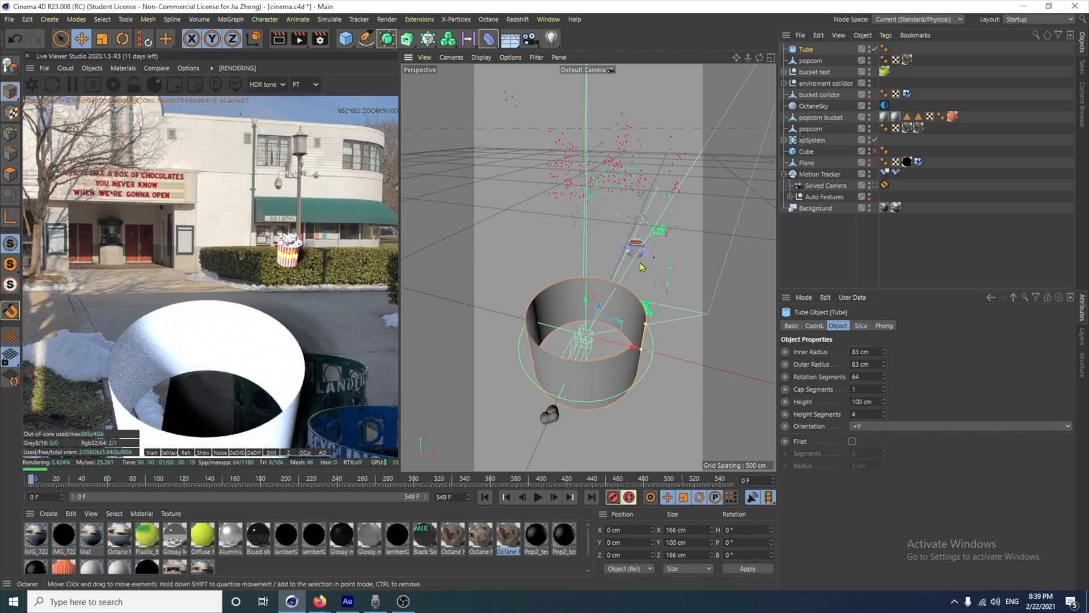
{"action": "key", "text": "c"}
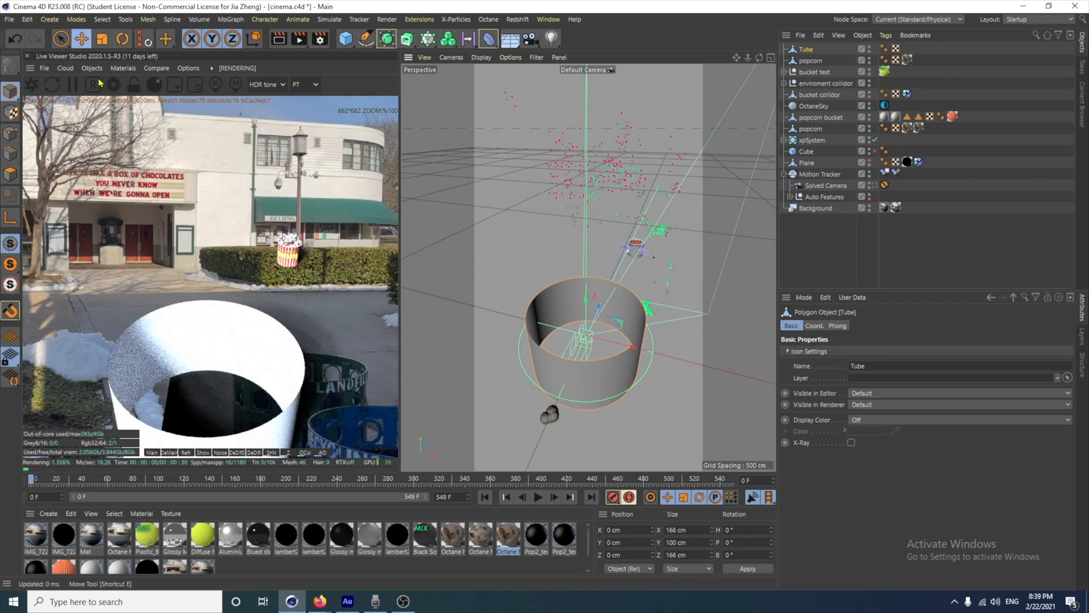
{"action": "left_click_drag", "start_coordinate": [611, 312], "coordinate": [613, 273]}
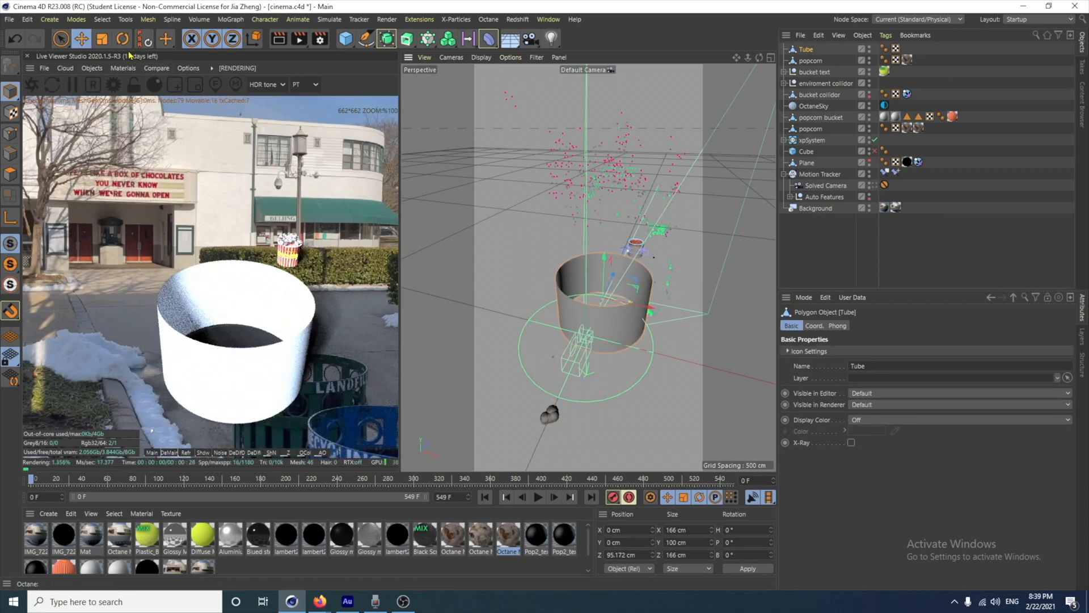
{"action": "key", "text": "t"}
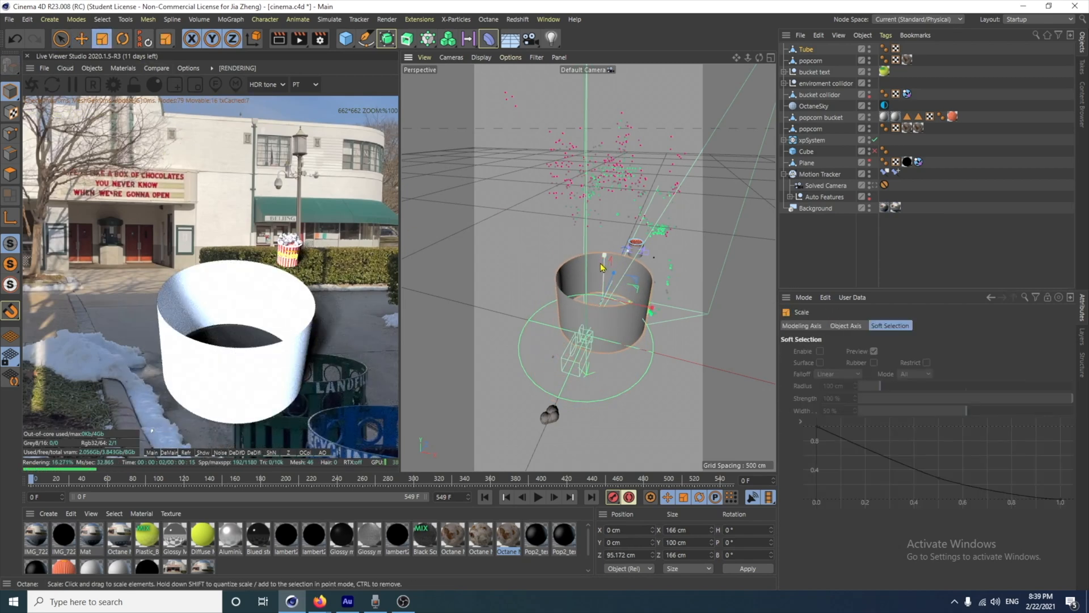
{"action": "left_click_drag", "start_coordinate": [615, 271], "coordinate": [596, 274]}
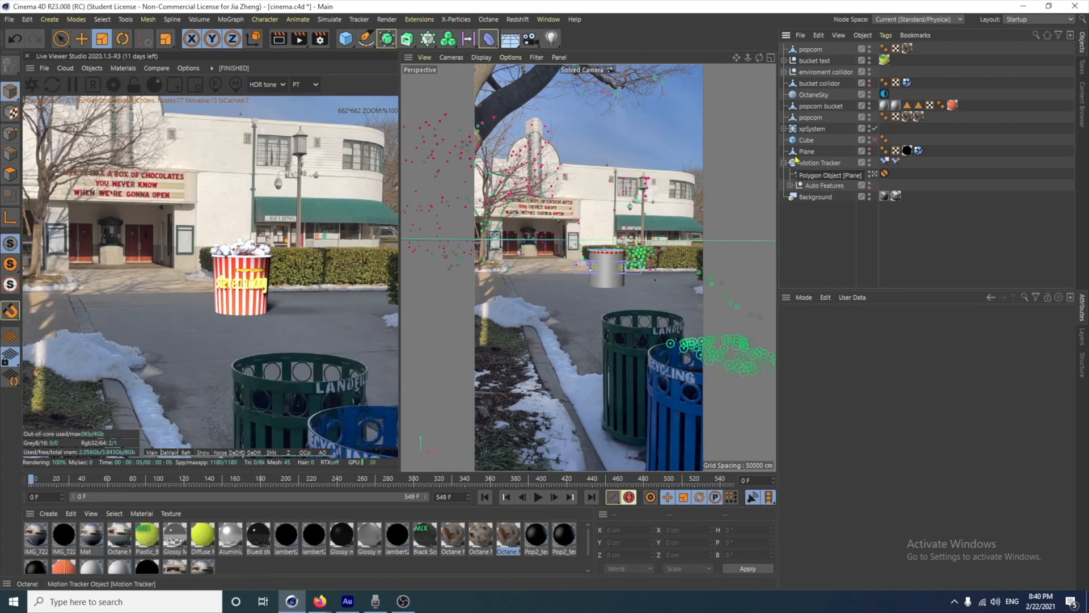
Expand the xpSystem and examine the dynamics objects offered by its Dynamics folder, including xpPPCollisions
{"action": "left_click", "coordinate": [786, 129]}
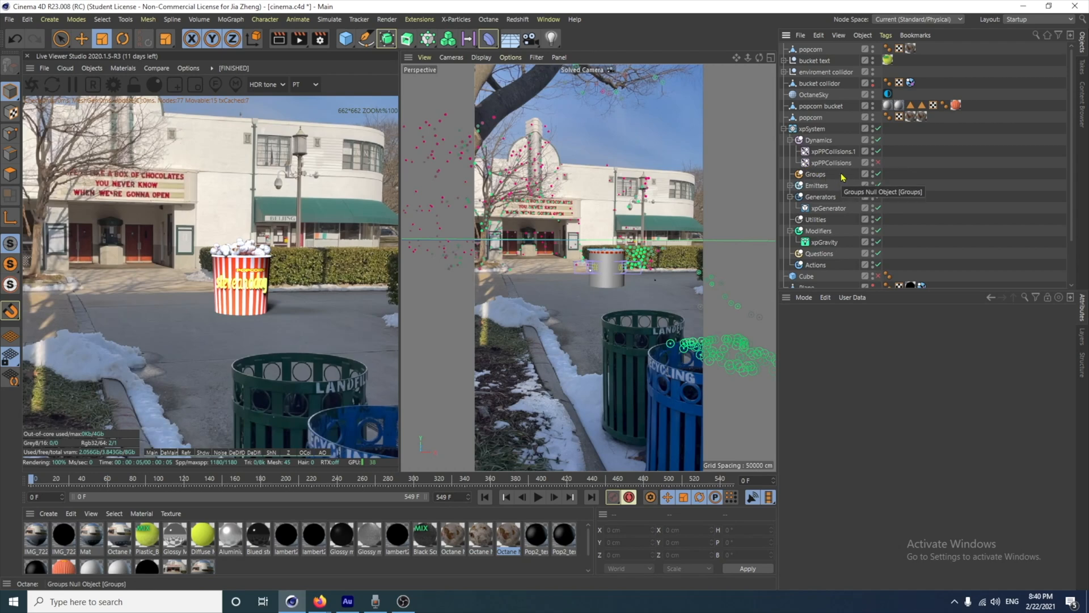
{"action": "left_click", "coordinate": [822, 142]}
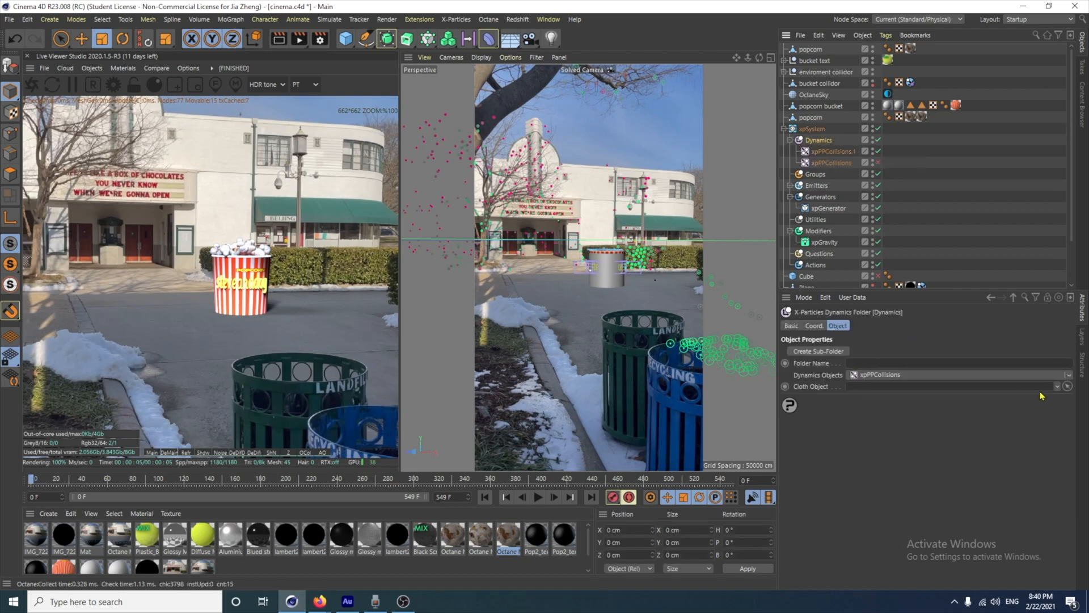
{"action": "left_click", "coordinate": [1069, 375]}
{"action": "left_click", "coordinate": [1004, 474]}
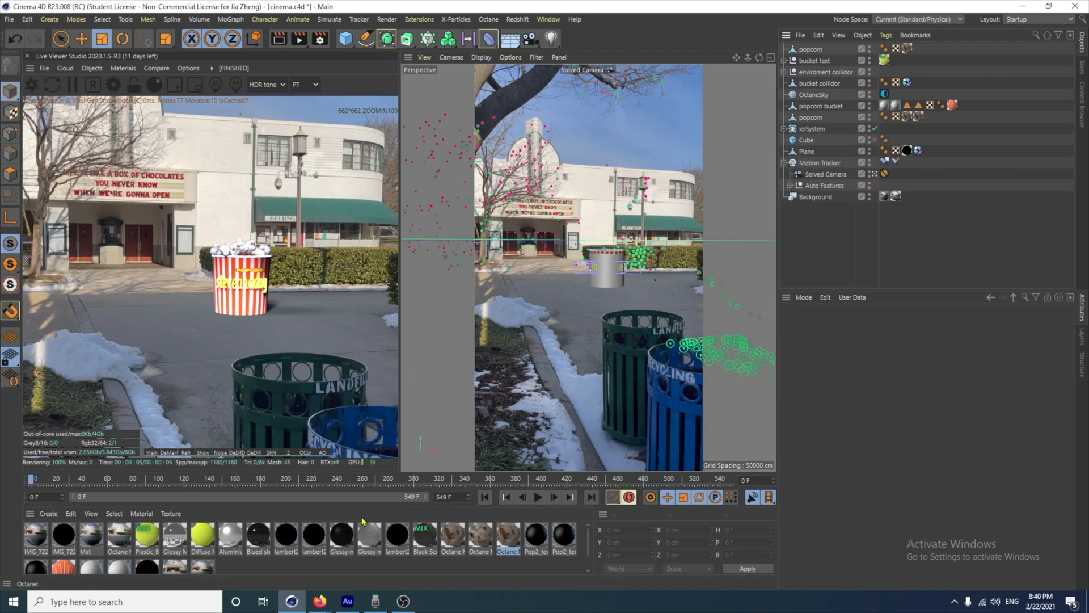
Play the popcorn simulation through the solved camera and return the timeline to frame 0
{"action": "left_click", "coordinate": [538, 501]}
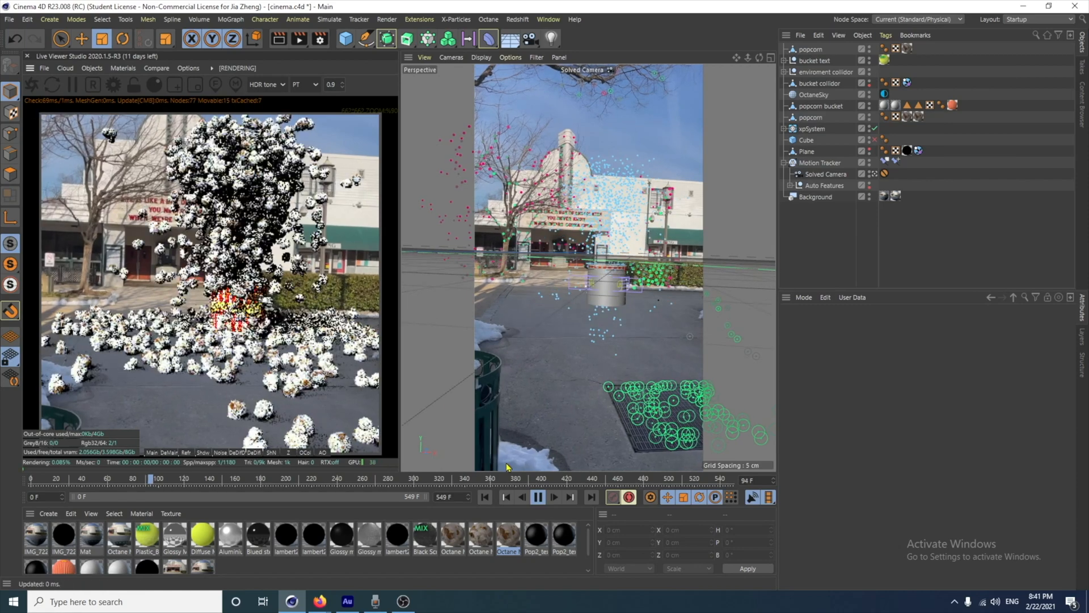
{"action": "left_click", "coordinate": [486, 499]}
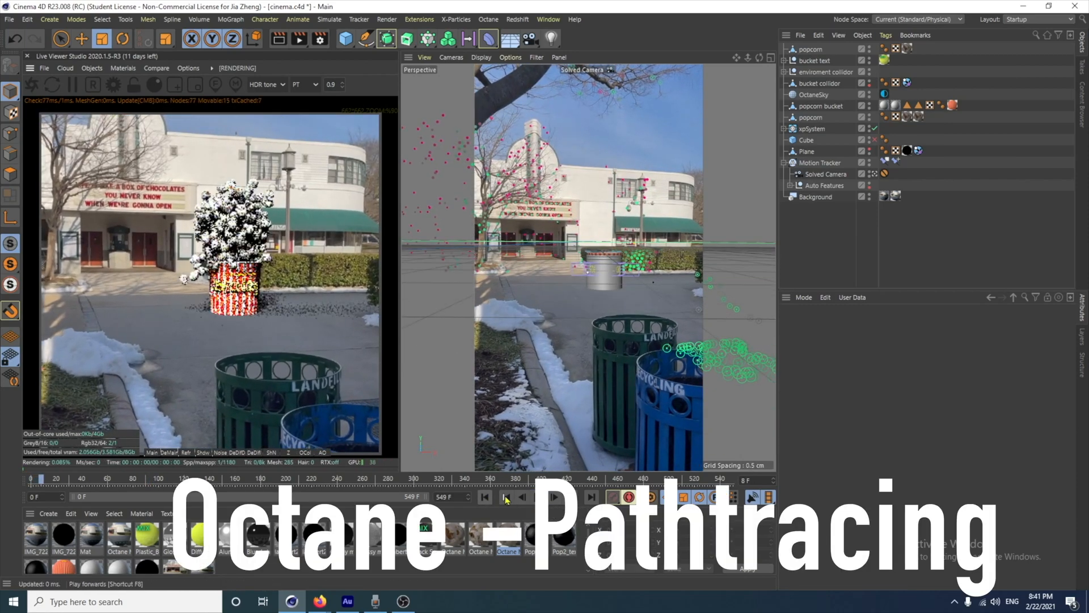
{"action": "left_click", "coordinate": [484, 498]}
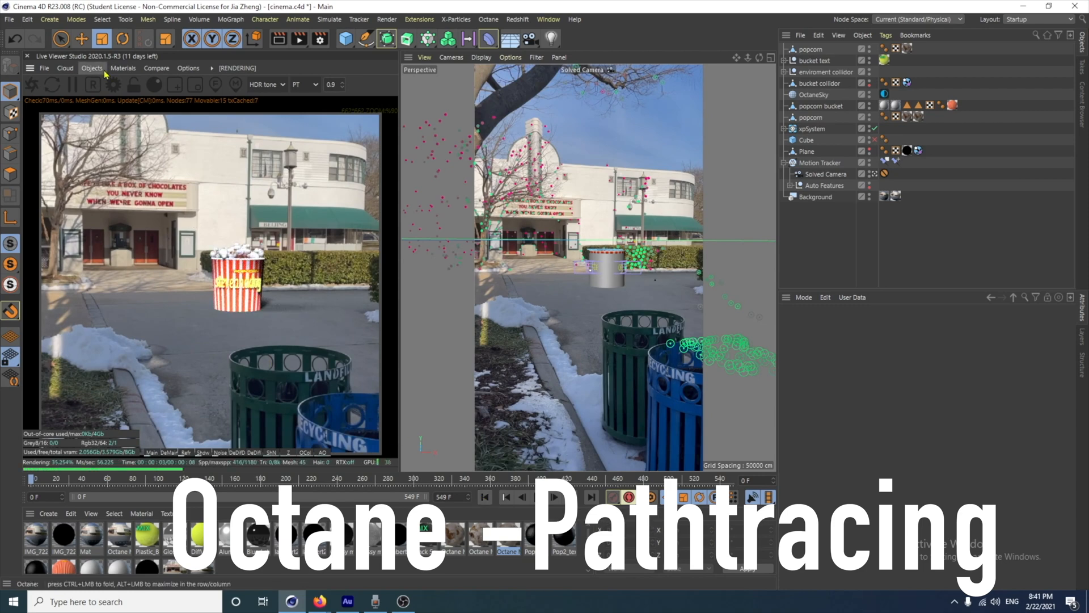
Set the maximum samples of the Octane Pathtracing kernel to 500
{"action": "left_click", "coordinate": [114, 84]}
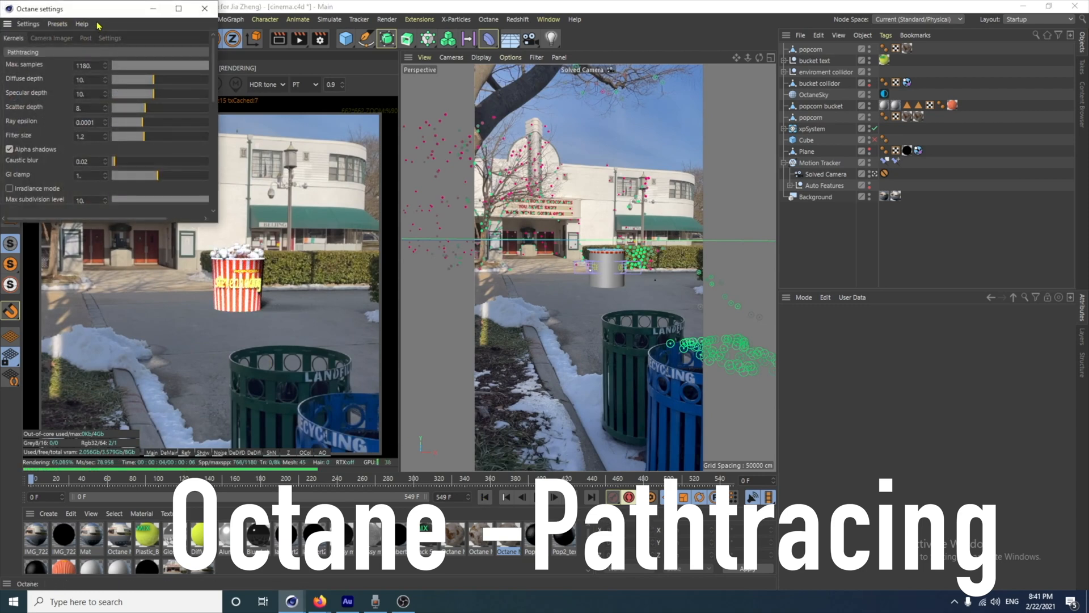
{"action": "left_click_drag", "start_coordinate": [116, 81], "coordinate": [488, 187]}
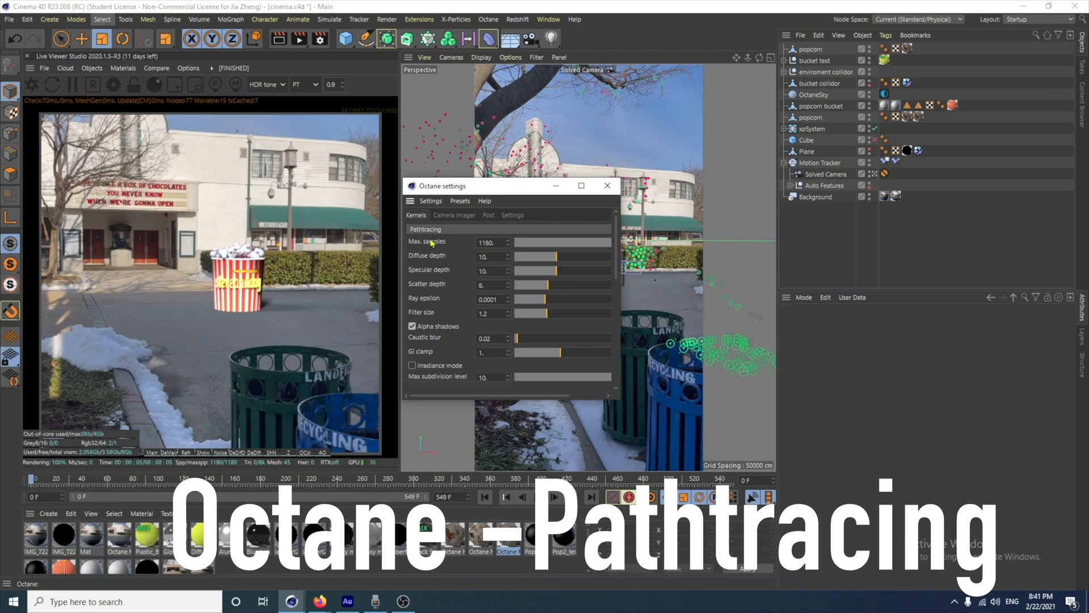
{"action": "left_click", "coordinate": [493, 242]}
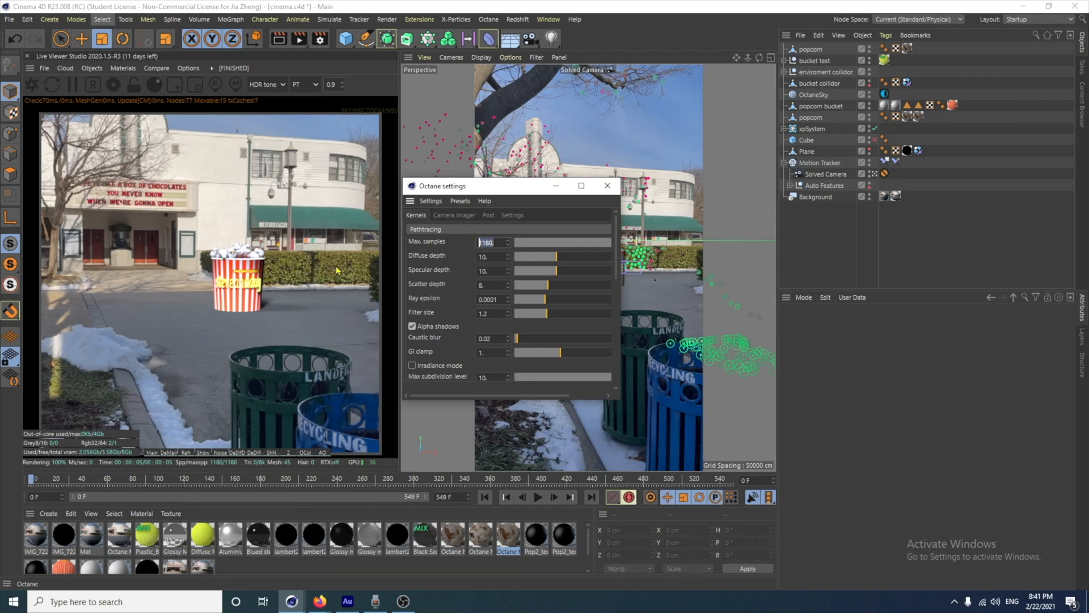
{"action": "type", "text": "500"}
{"action": "key", "text": "Return"}
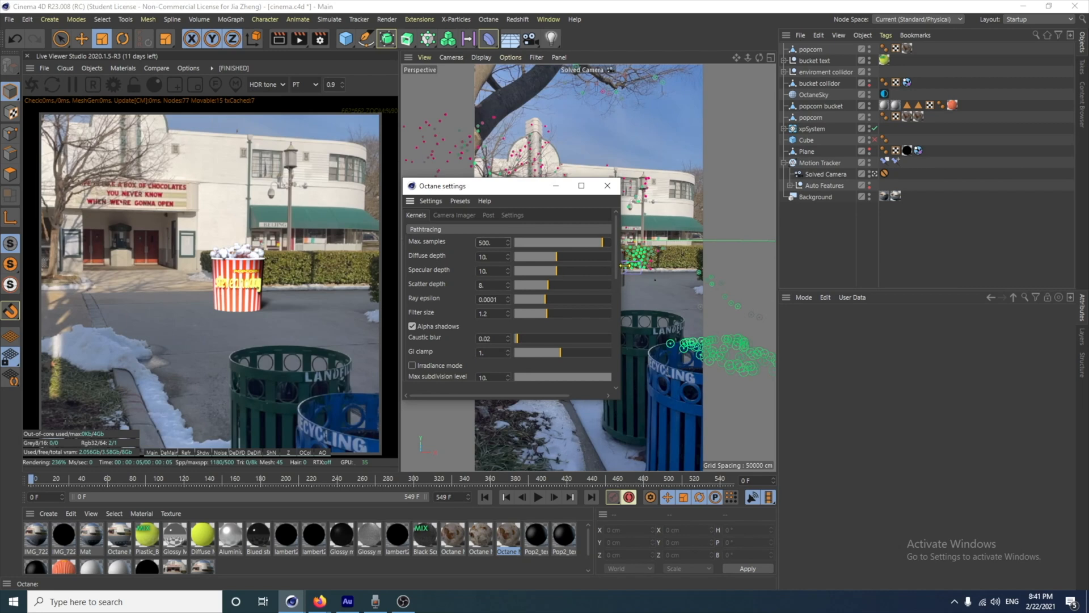
Examine the remaining Pathtracing kernel options and the Camera Imager's Imager and Denoiser settings
{"action": "left_click_drag", "start_coordinate": [617, 253], "coordinate": [613, 273]}
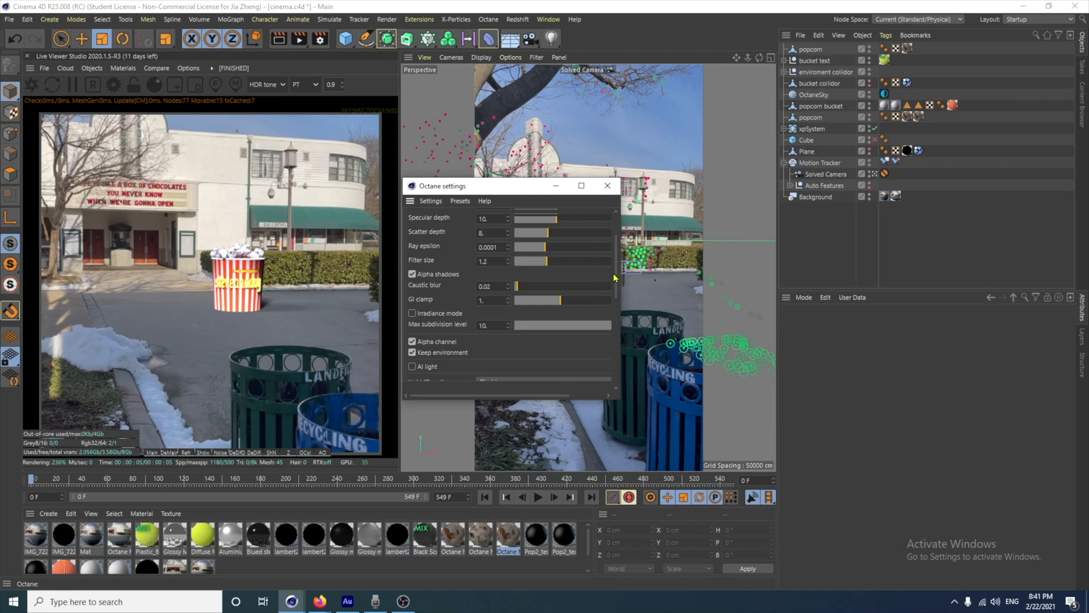
{"action": "left_click_drag", "start_coordinate": [617, 286], "coordinate": [593, 358]}
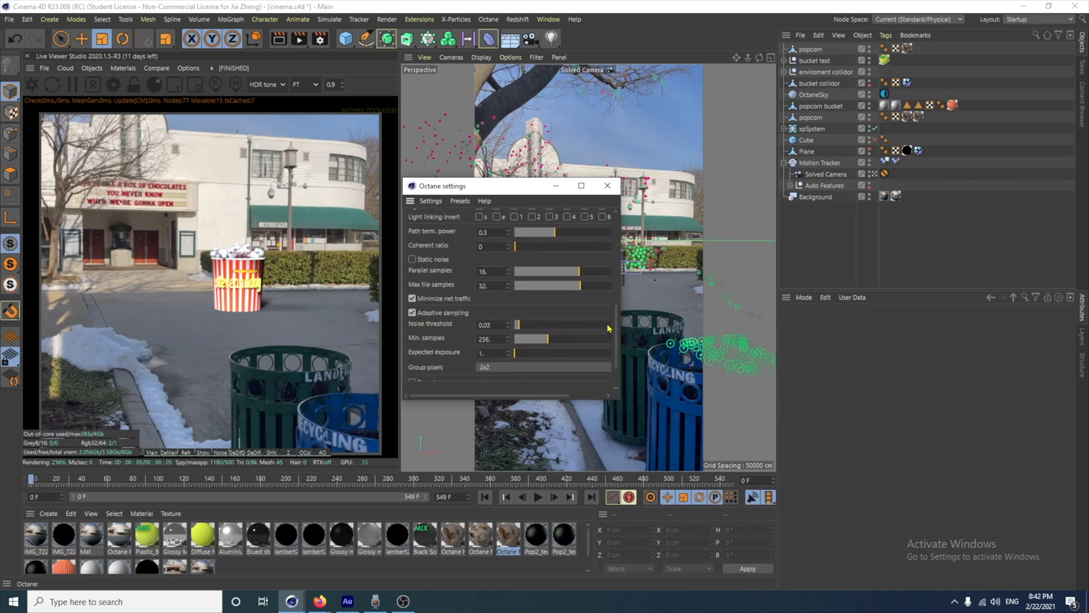
{"action": "left_click_drag", "start_coordinate": [614, 320], "coordinate": [611, 212]}
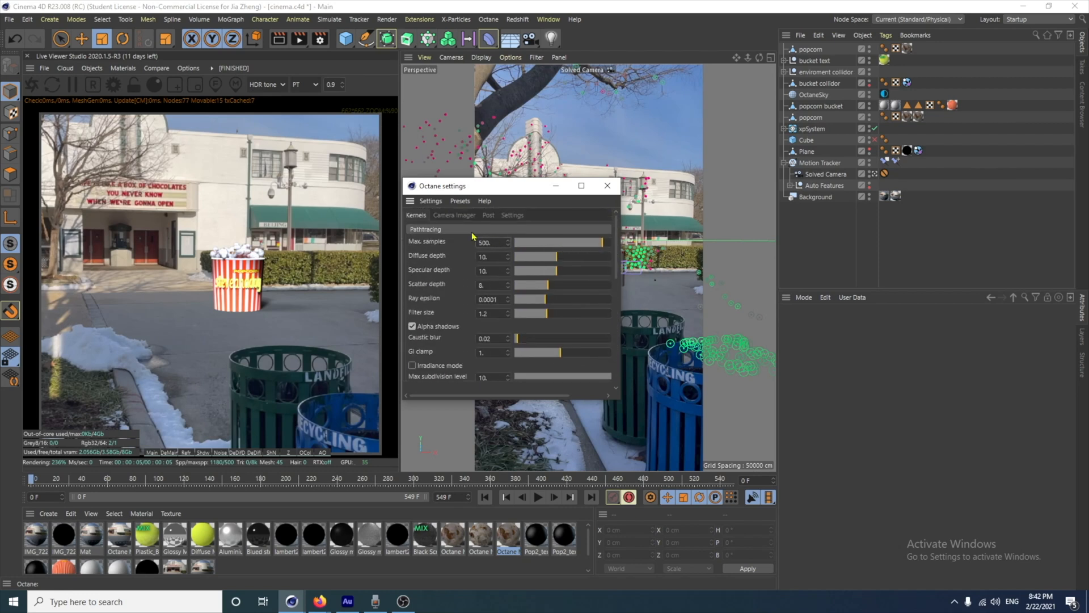
{"action": "left_click", "coordinate": [451, 216]}
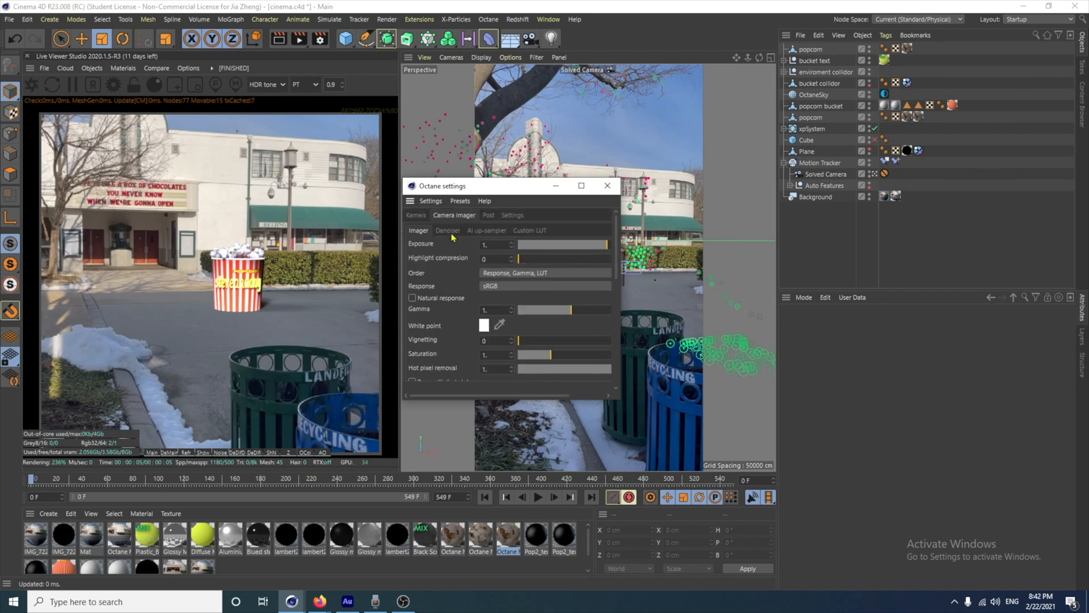
{"action": "left_click", "coordinate": [452, 232]}
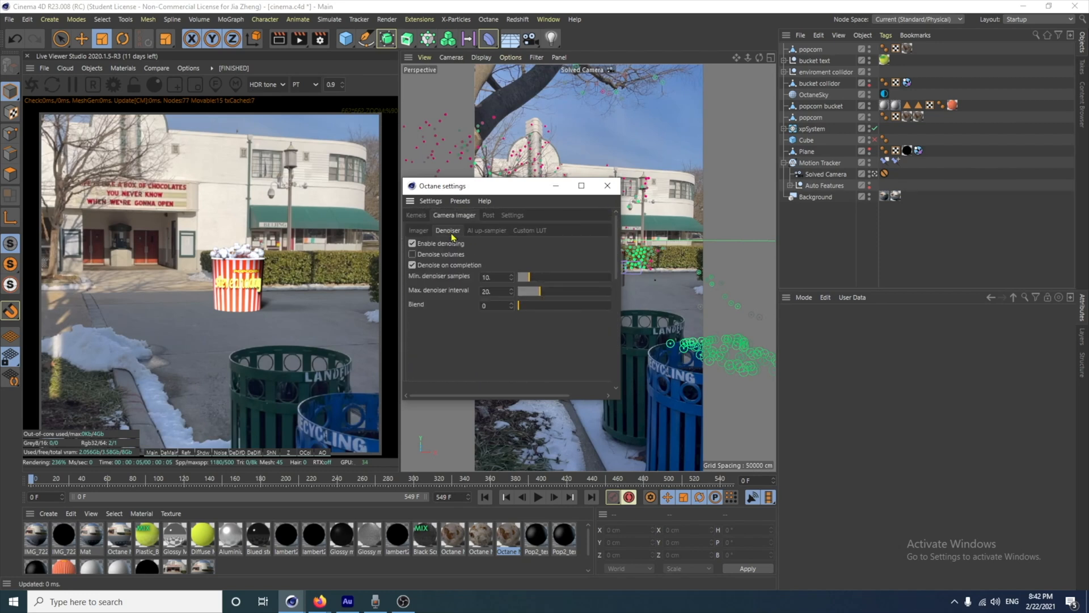
{"action": "left_click", "coordinate": [420, 232]}
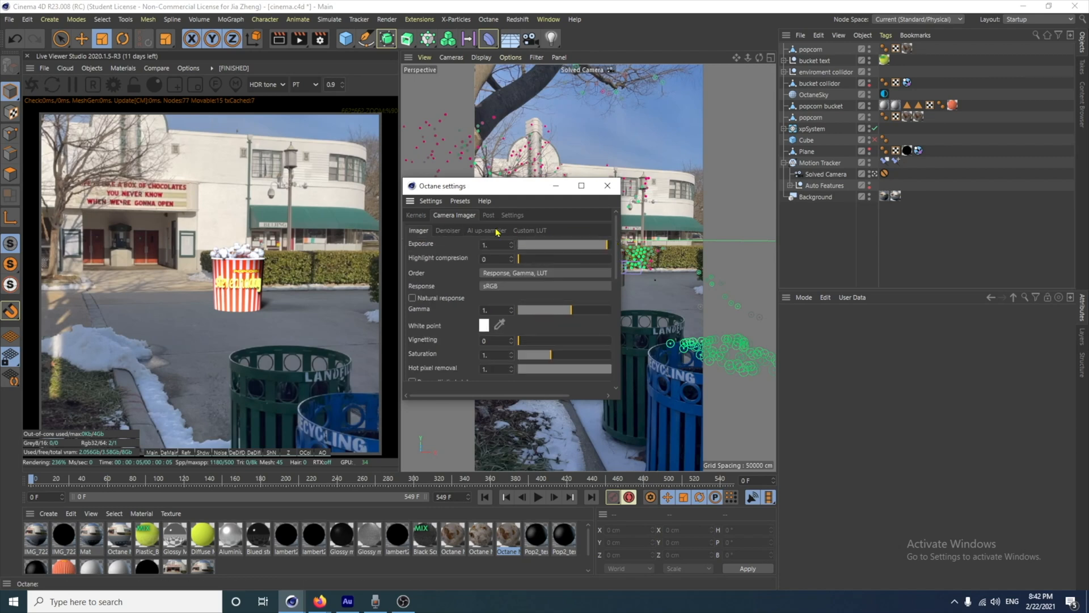
{"action": "left_click", "coordinate": [423, 216]}
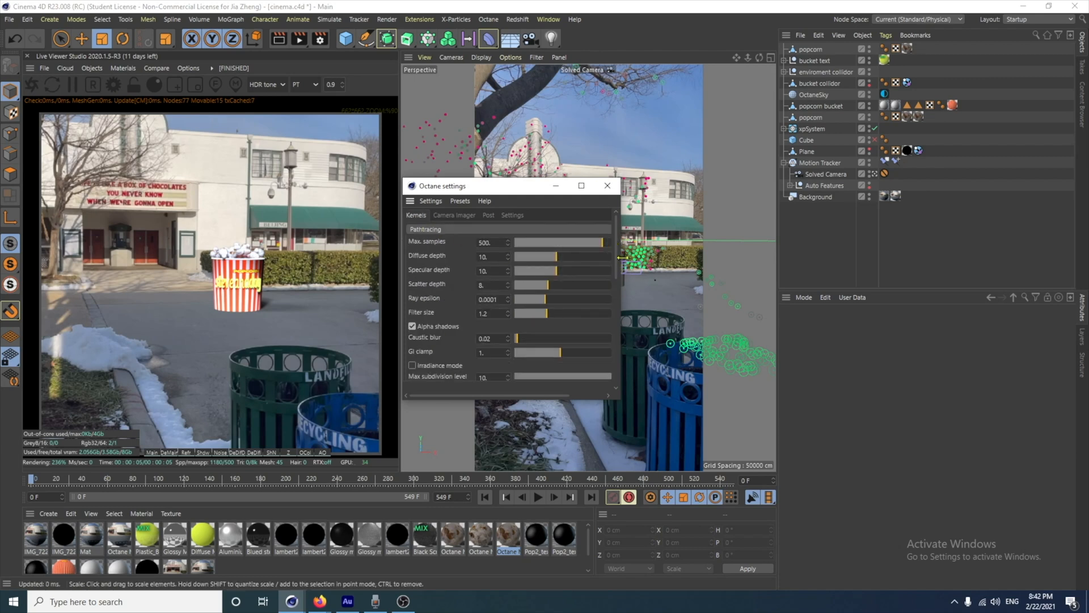
Turn off Keep environment for the Pathtracing kernel, hide the Background object from rendering, and close the Octane settings
{"action": "scroll", "coordinate": [618, 257], "scroll_direction": "down", "scroll_amount": 3}
{"action": "scroll", "coordinate": [618, 257], "scroll_direction": "down", "scroll_amount": 2}
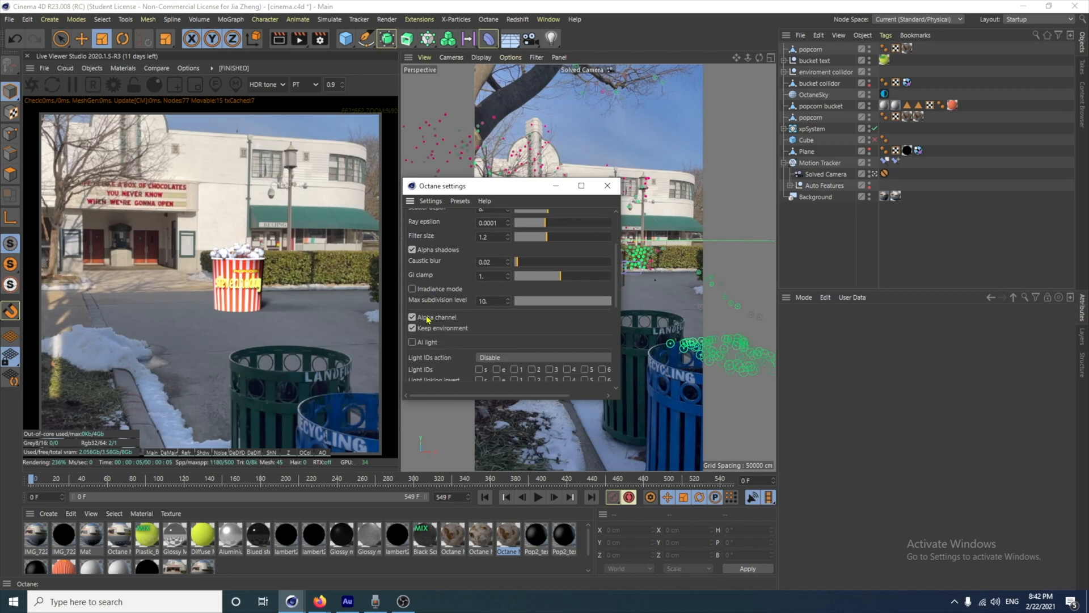
{"action": "left_click", "coordinate": [412, 329]}
{"action": "left_click", "coordinate": [870, 199]}
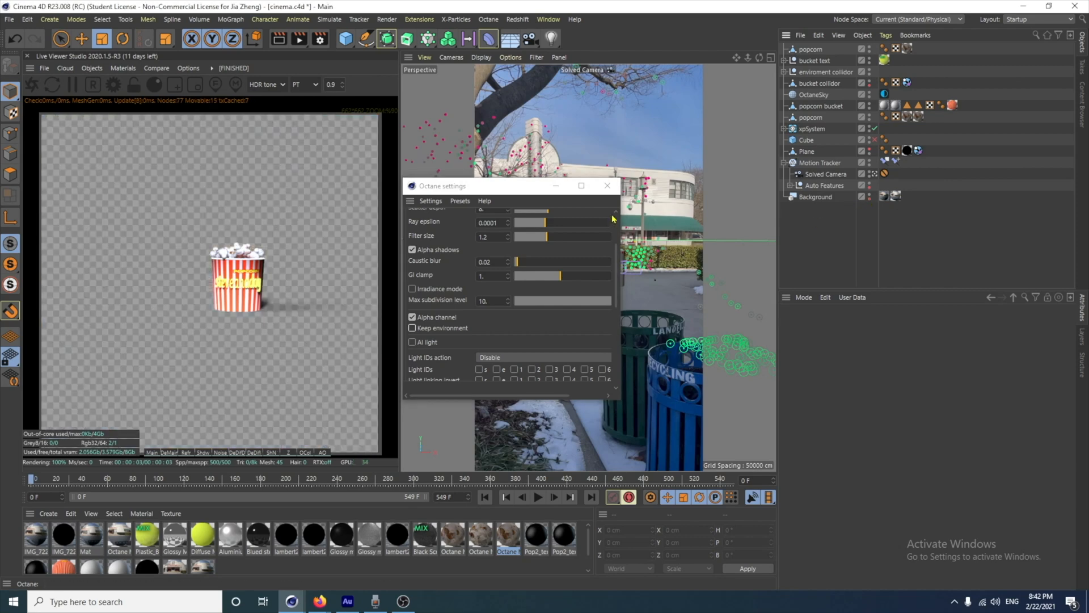
{"action": "left_click", "coordinate": [606, 186]}
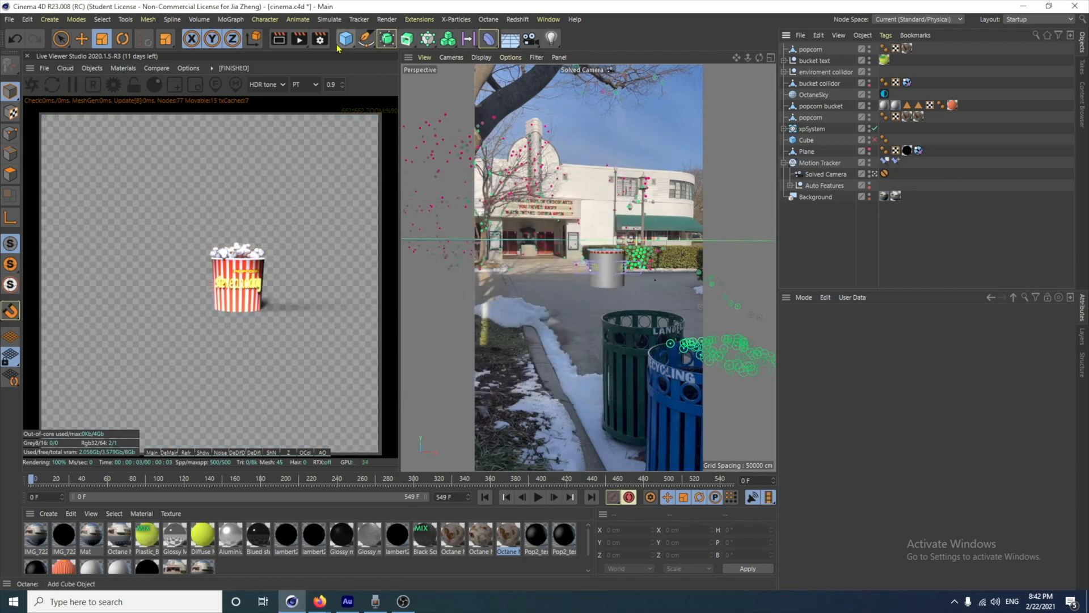
Examine the render settings: the renderer choice, output size and frame range, Octane Renderer options, and save formats for the regular and multi-pass images
{"action": "left_click", "coordinate": [320, 39]}
{"action": "left_click_drag", "start_coordinate": [336, 35], "coordinate": [374, 100]}
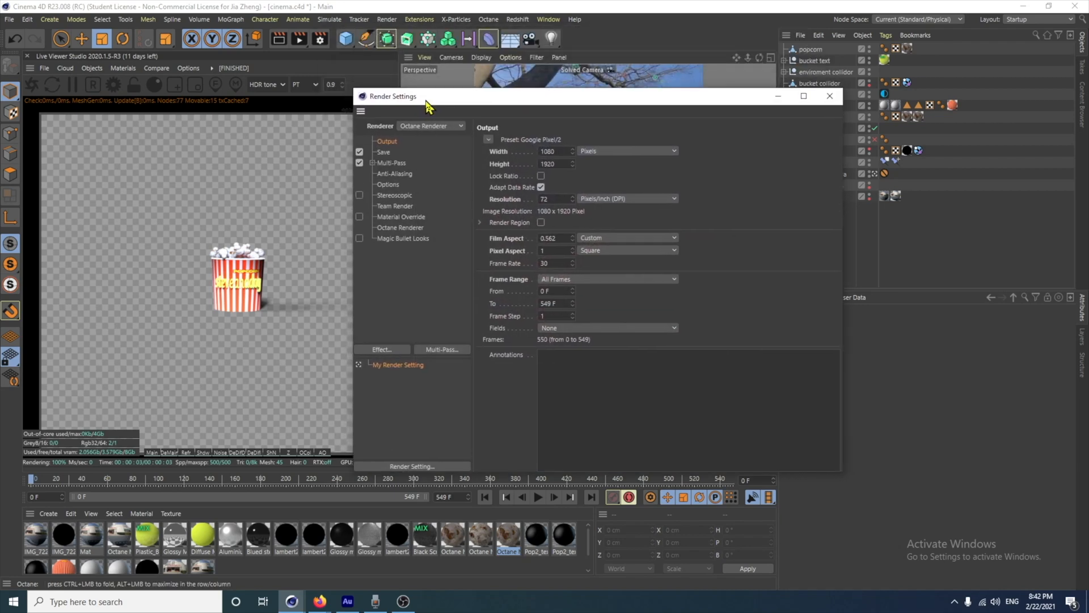
{"action": "left_click", "coordinate": [452, 128]}
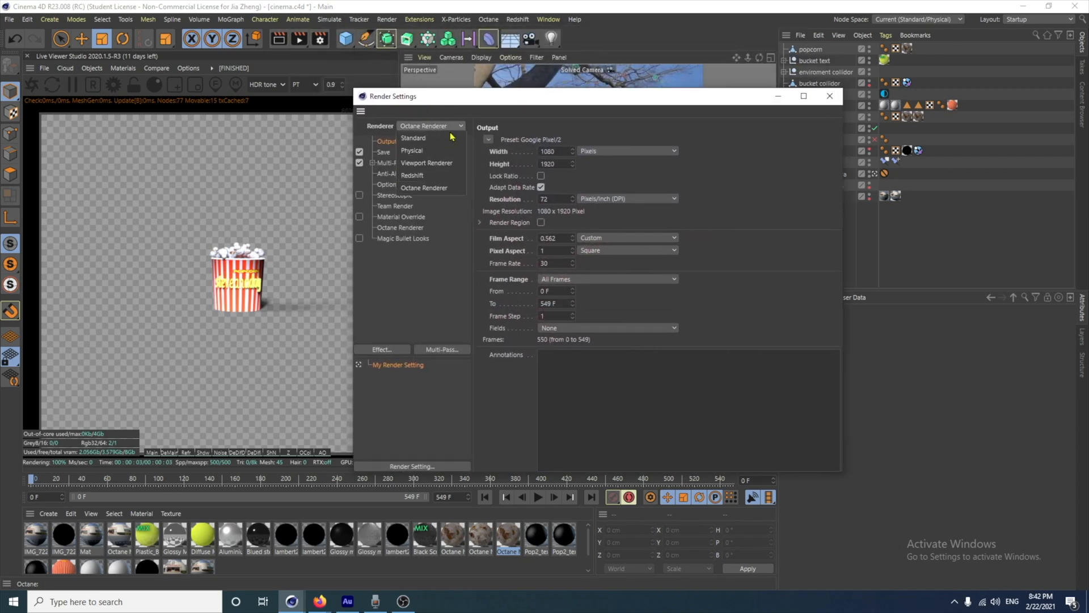
{"action": "left_click", "coordinate": [517, 108]}
{"action": "left_click", "coordinate": [383, 152]}
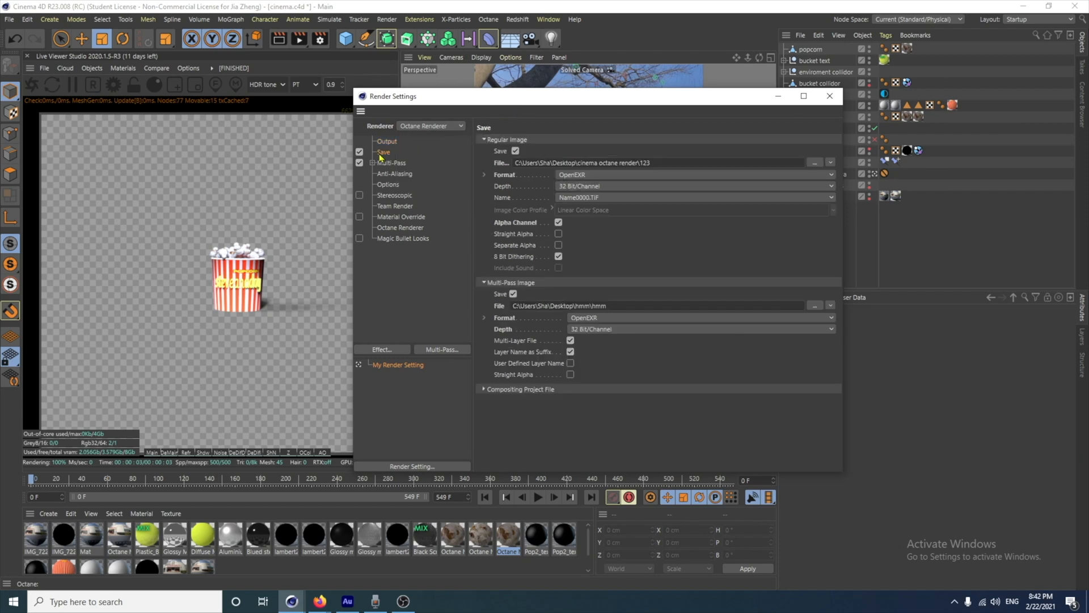
{"action": "left_click", "coordinate": [387, 142]}
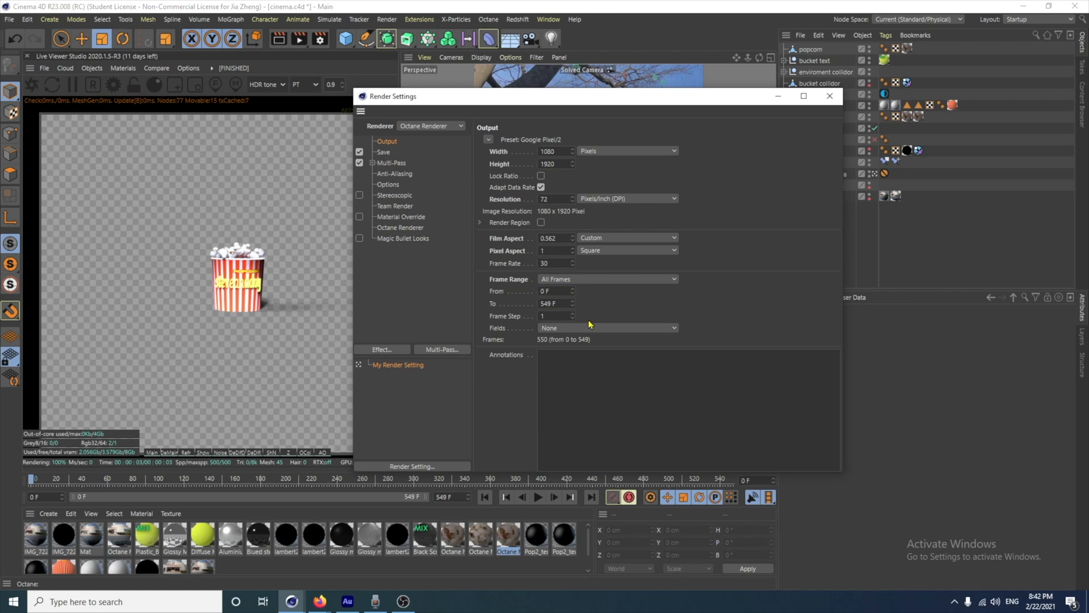
{"action": "left_click", "coordinate": [403, 228]}
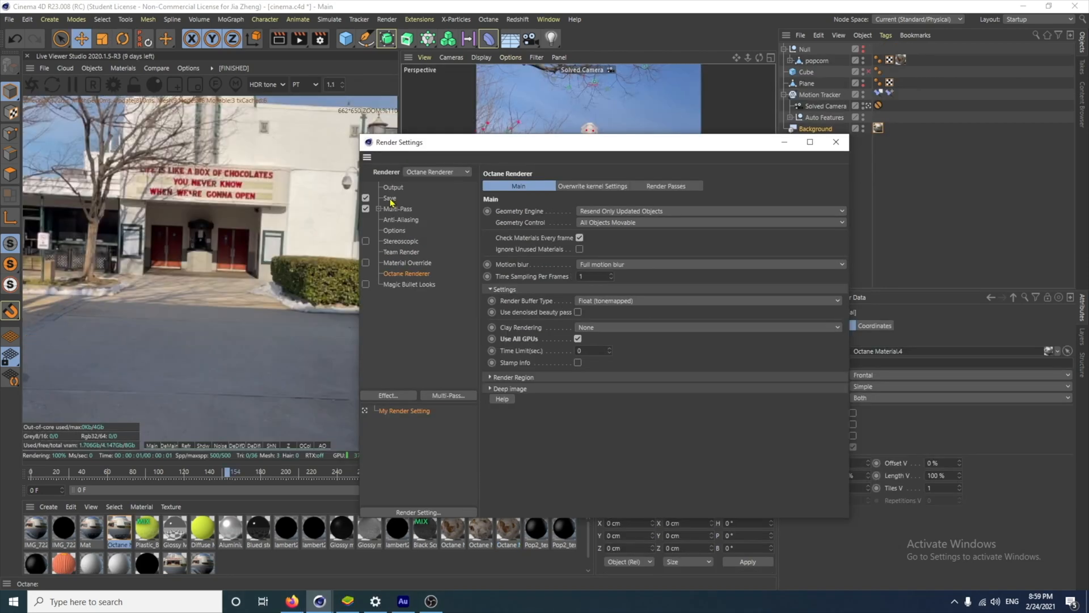
{"action": "left_click", "coordinate": [390, 199]}
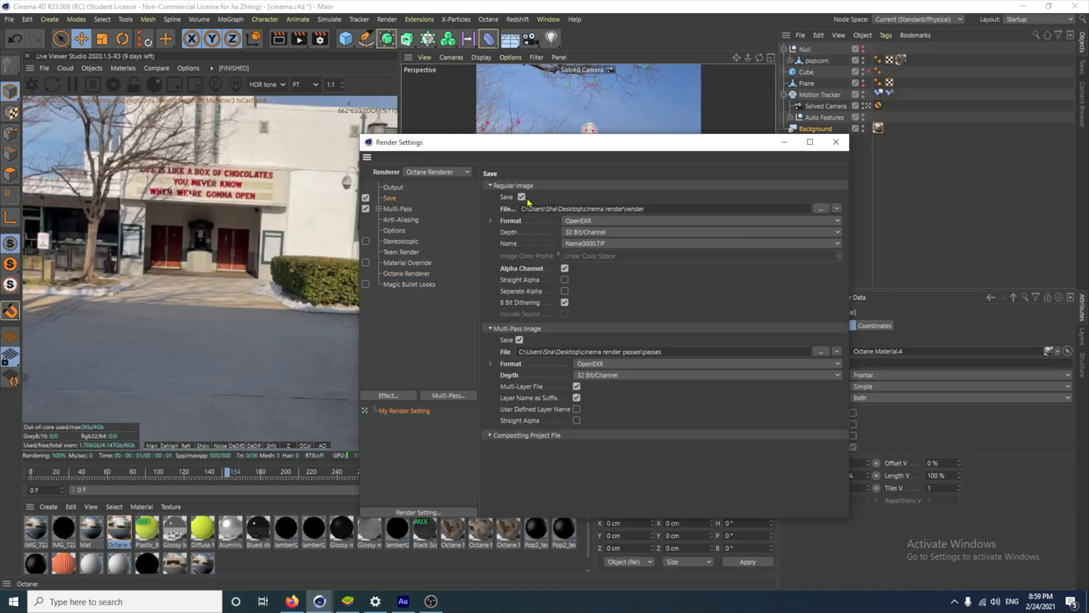